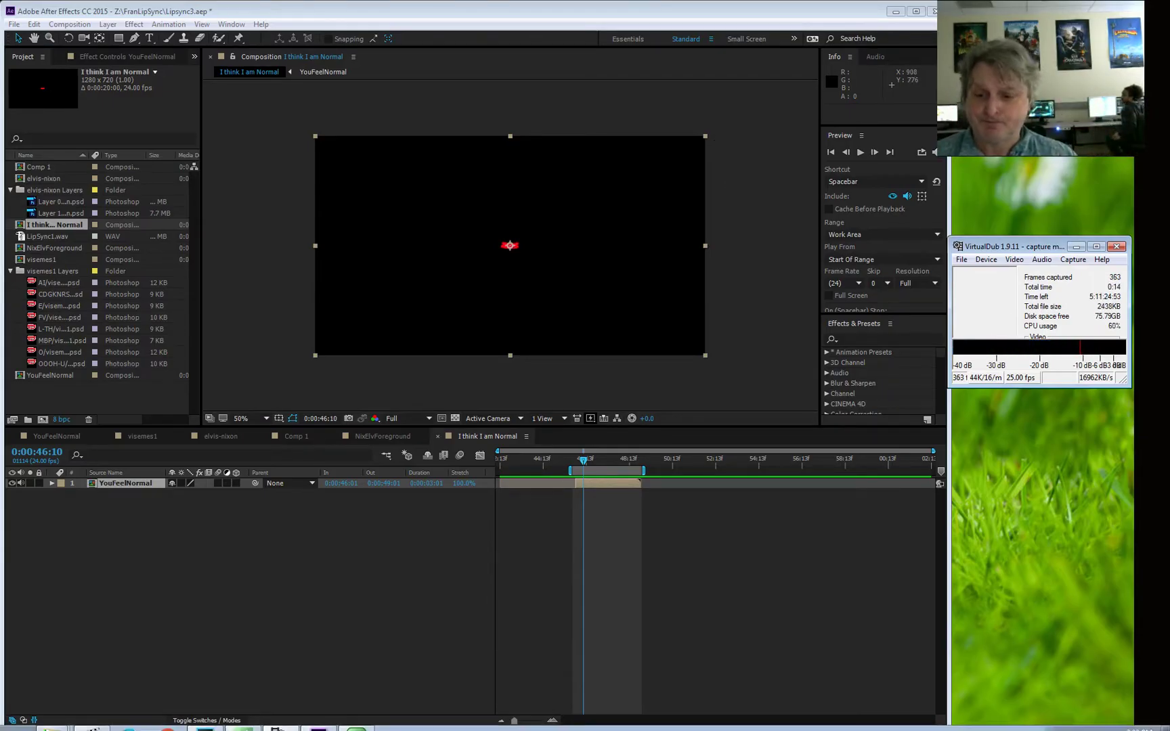
- Switch to Photoshop, examine the labelled mouth positions in the visemes1.jpg reference chart and return to visemes1.psd
{"action": "left_click", "coordinate": [205, 720]}
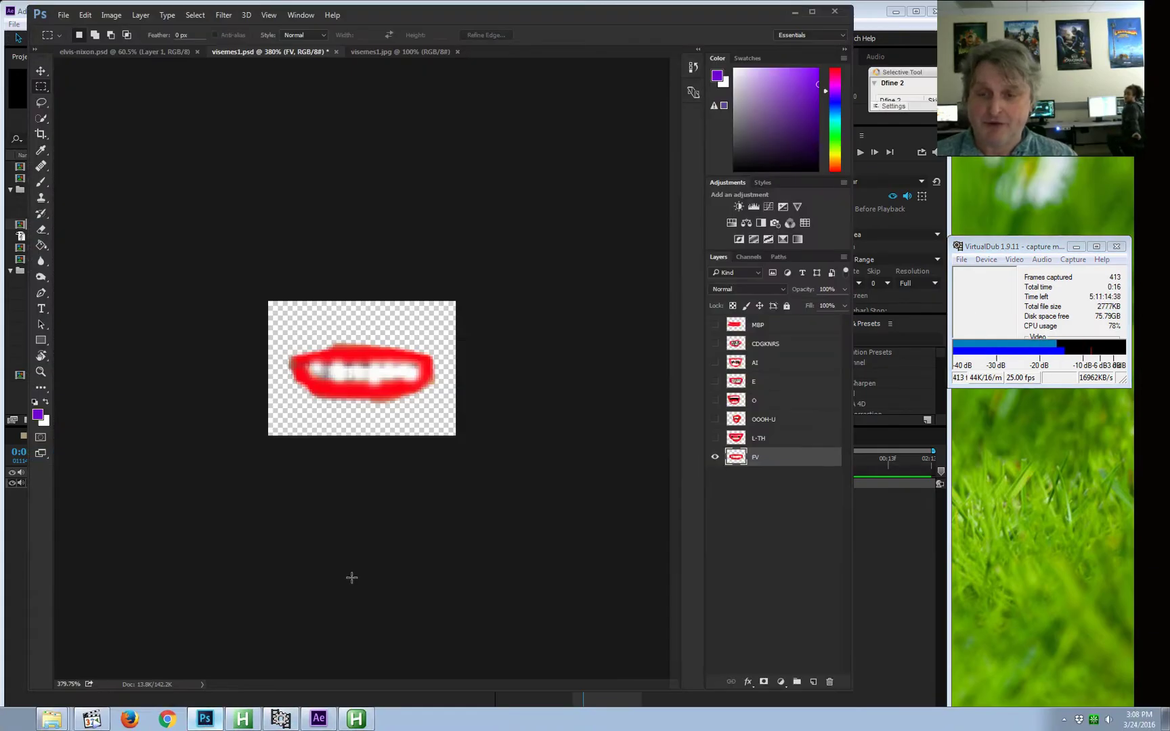
{"action": "left_click", "coordinate": [402, 53]}
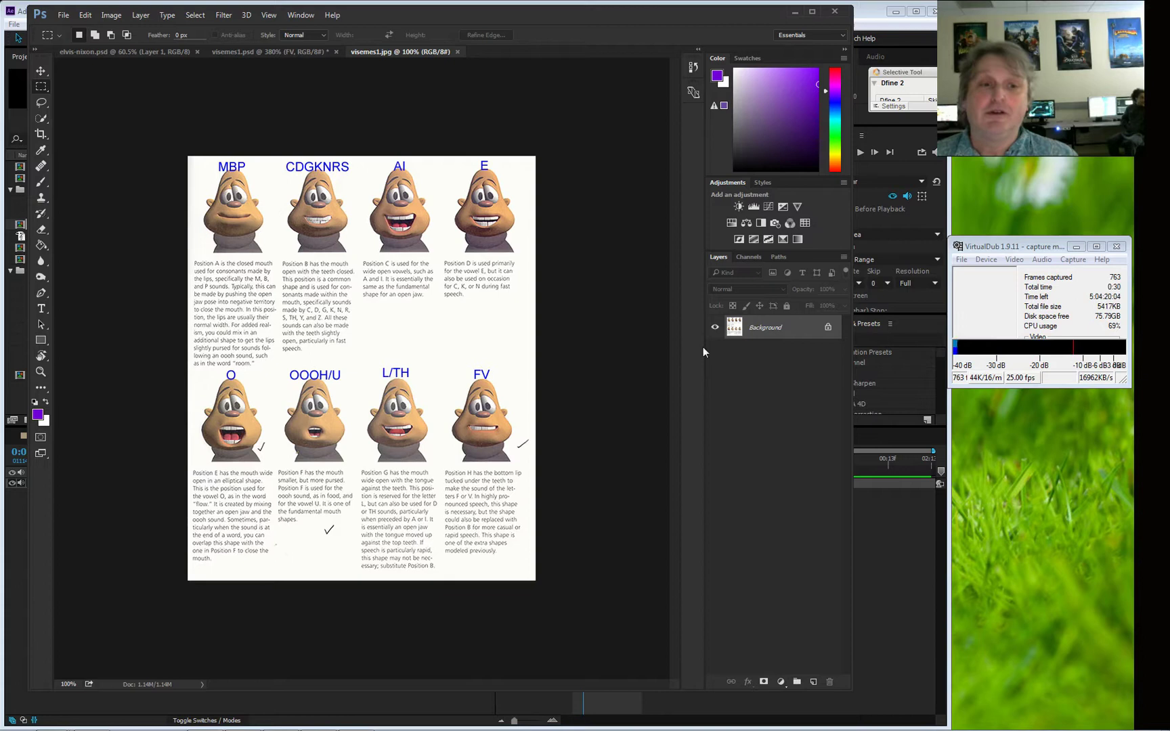
{"action": "left_click", "coordinate": [265, 52]}
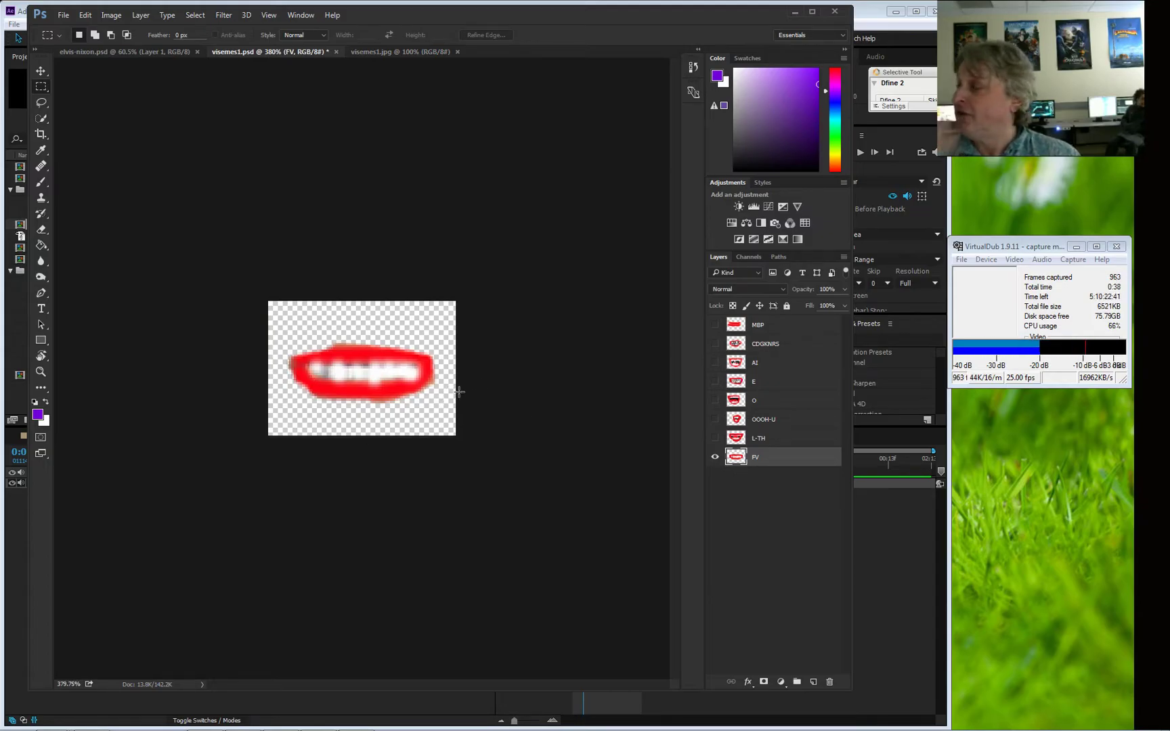
- View the mouth-shape layers in visemes1.psd one after another, from FV up through L-TH, OOOH-U, O, E, AI and CDGKNRS to MBP
{"action": "left_click", "coordinate": [715, 457]}
{"action": "left_click", "coordinate": [715, 439]}
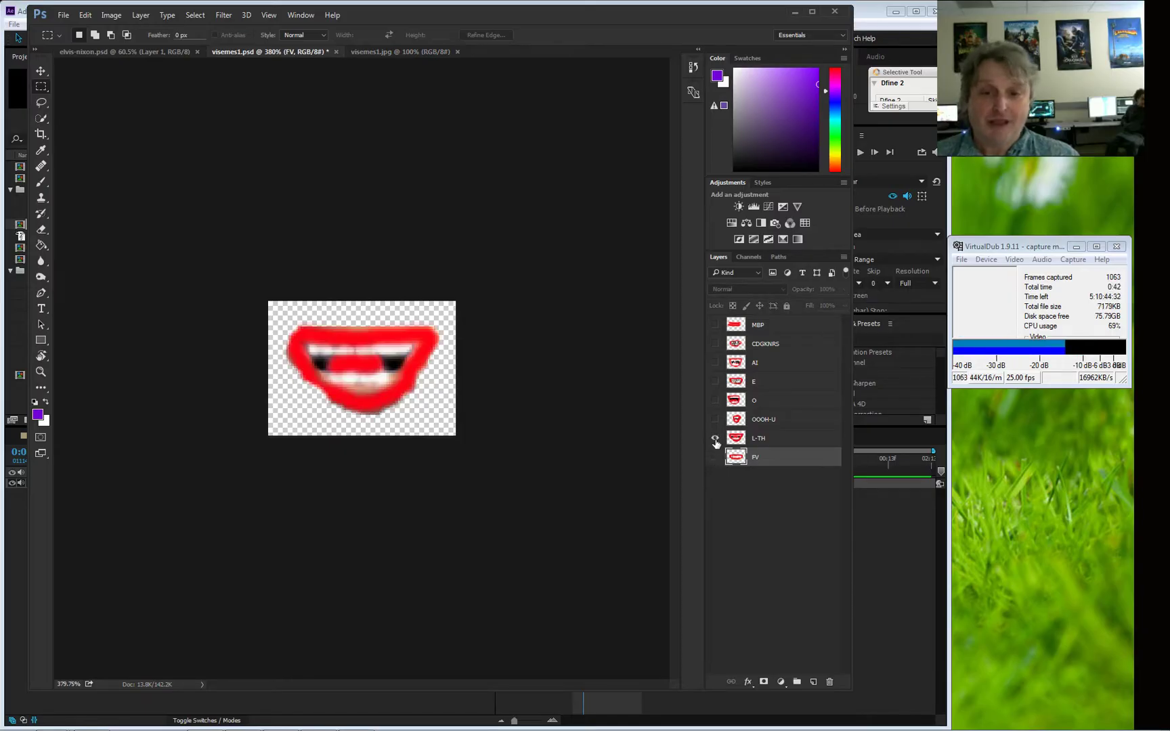
{"action": "left_click", "coordinate": [715, 438]}
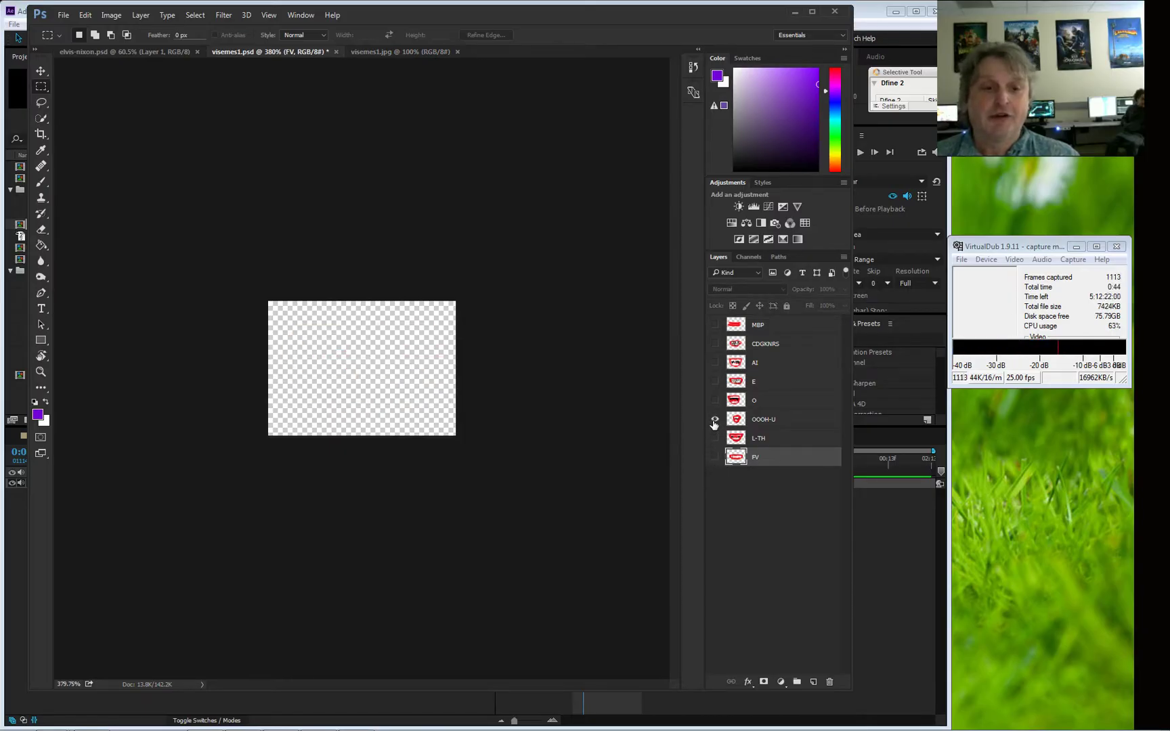
{"action": "left_click", "coordinate": [714, 420]}
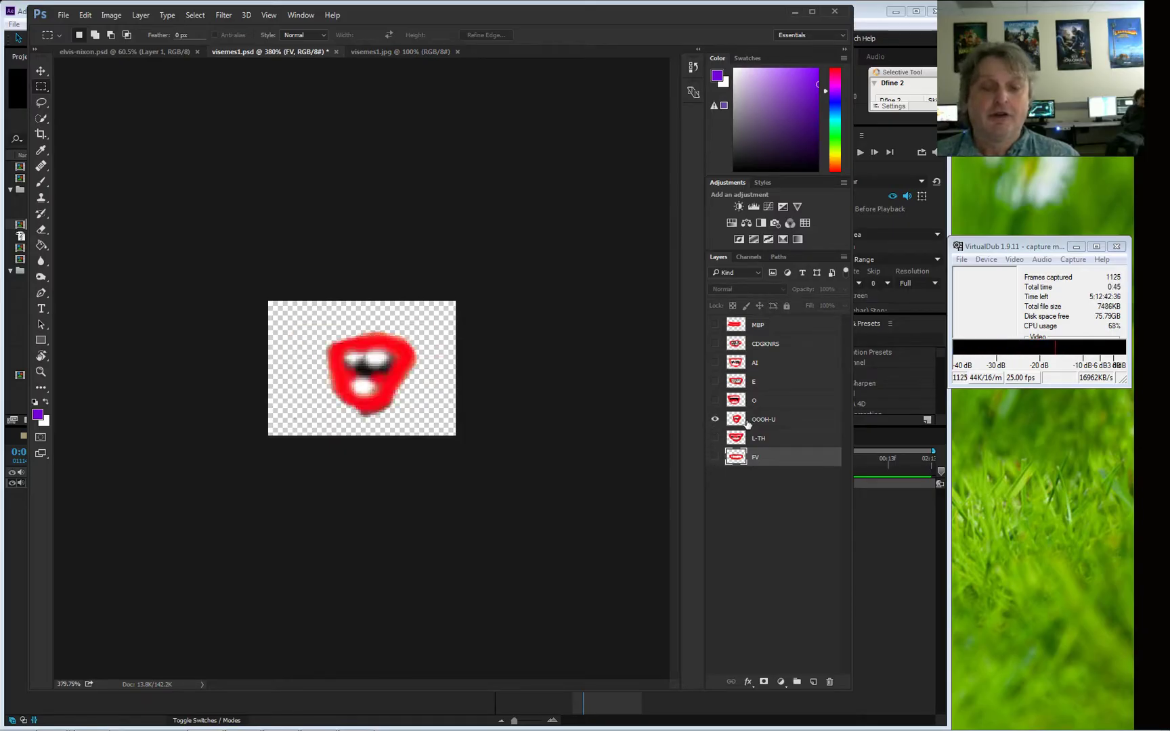
{"action": "left_click", "coordinate": [716, 402]}
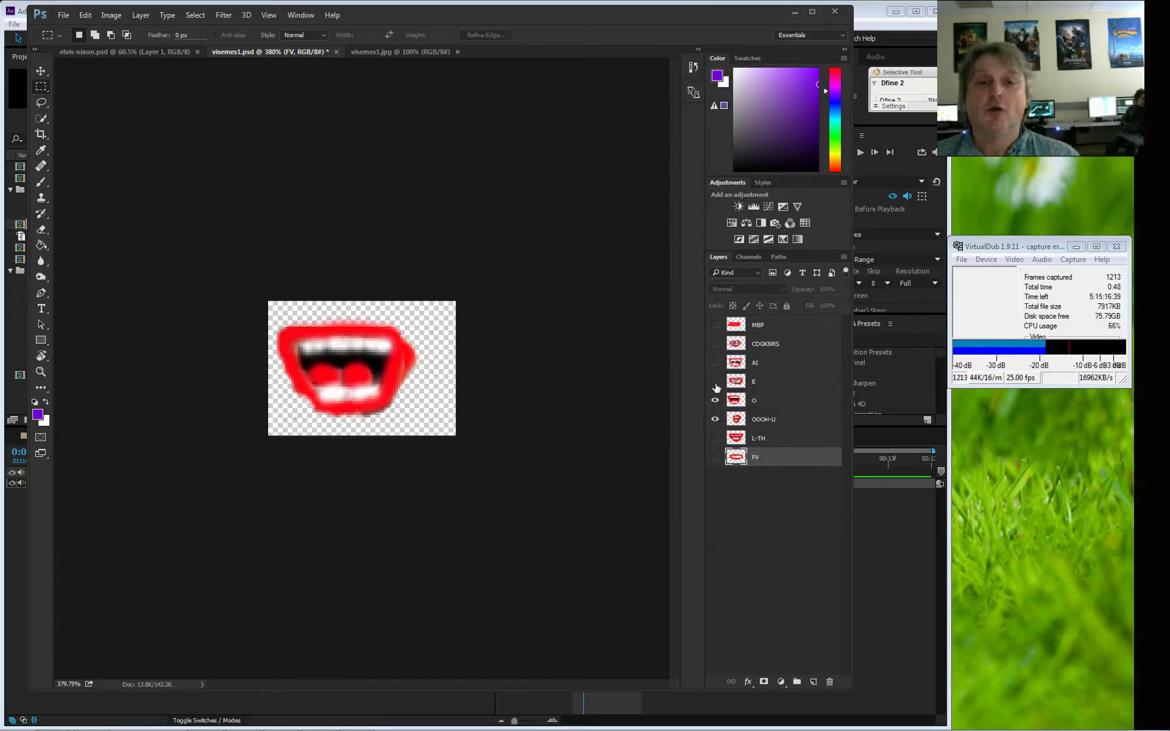
{"action": "left_click", "coordinate": [714, 381]}
{"action": "left_click", "coordinate": [715, 400]}
{"action": "left_click", "coordinate": [714, 420]}
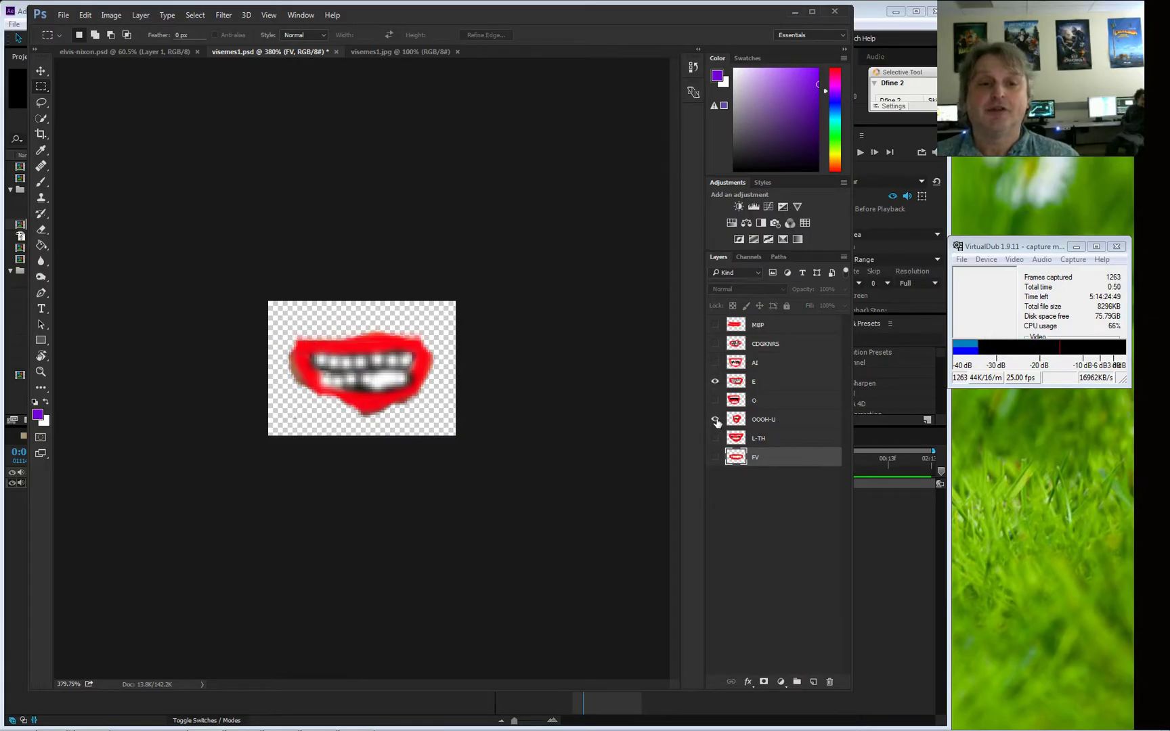
{"action": "left_click", "coordinate": [714, 362]}
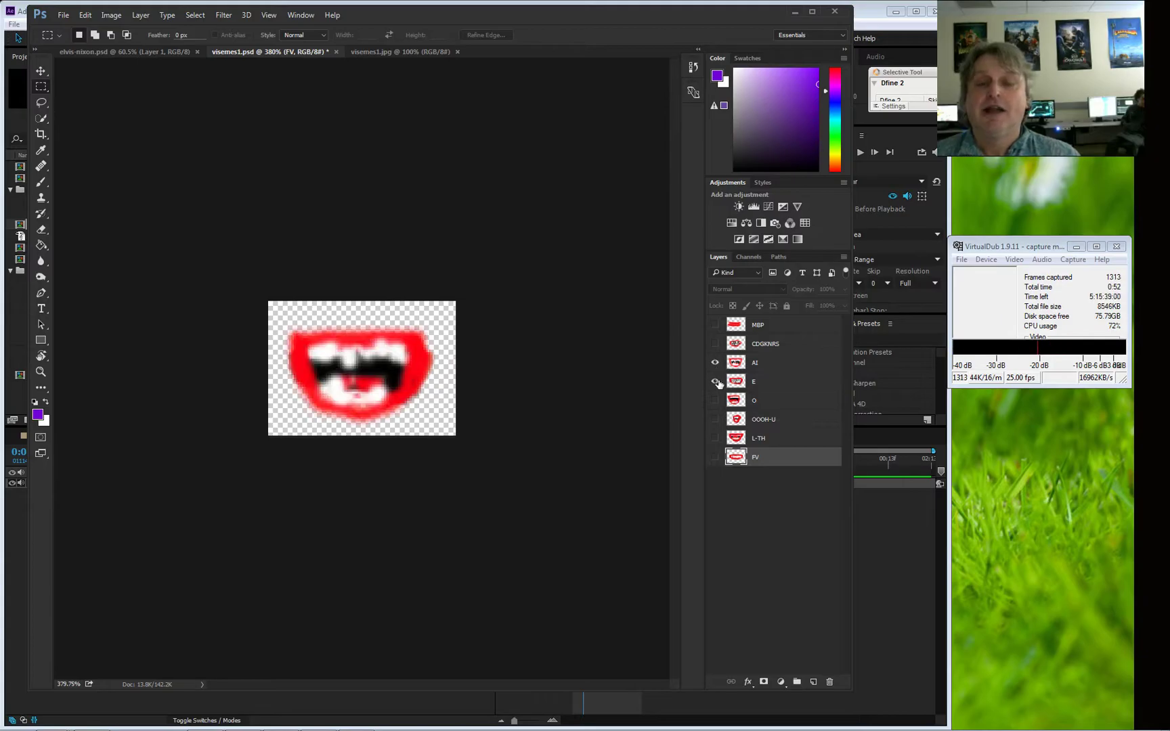
{"action": "left_click", "coordinate": [715, 381]}
{"action": "left_click", "coordinate": [715, 362]}
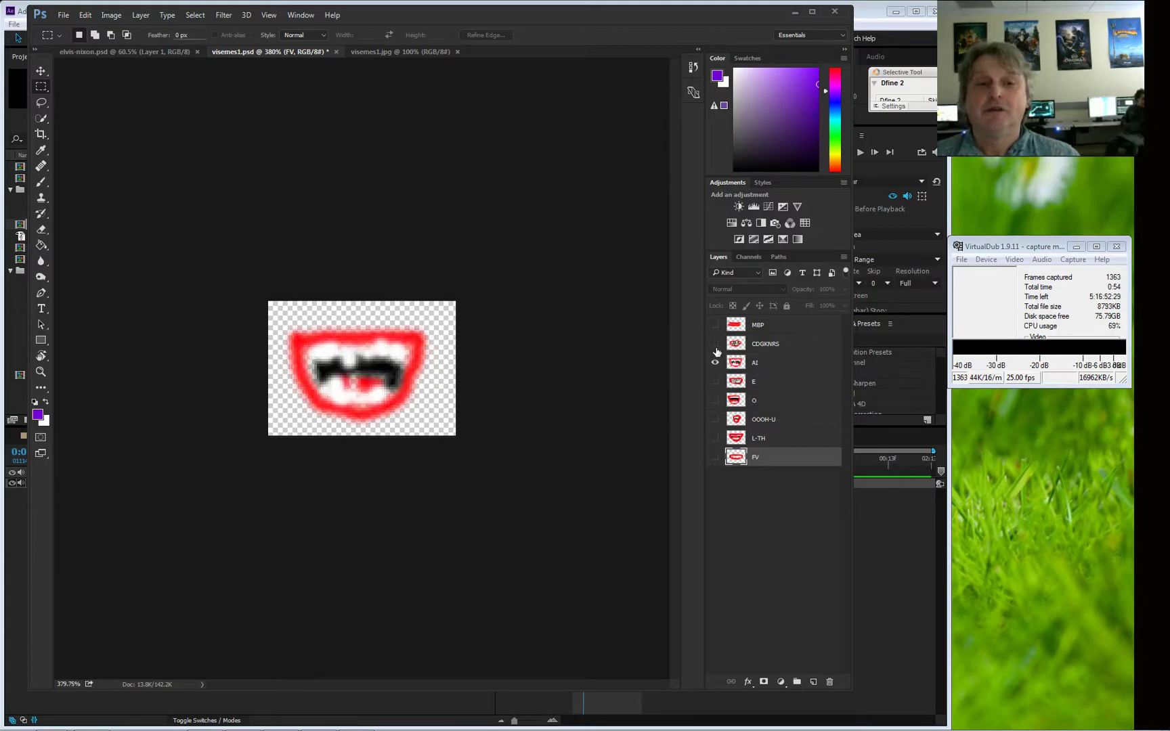
{"action": "left_click", "coordinate": [715, 343]}
{"action": "left_click", "coordinate": [716, 361]}
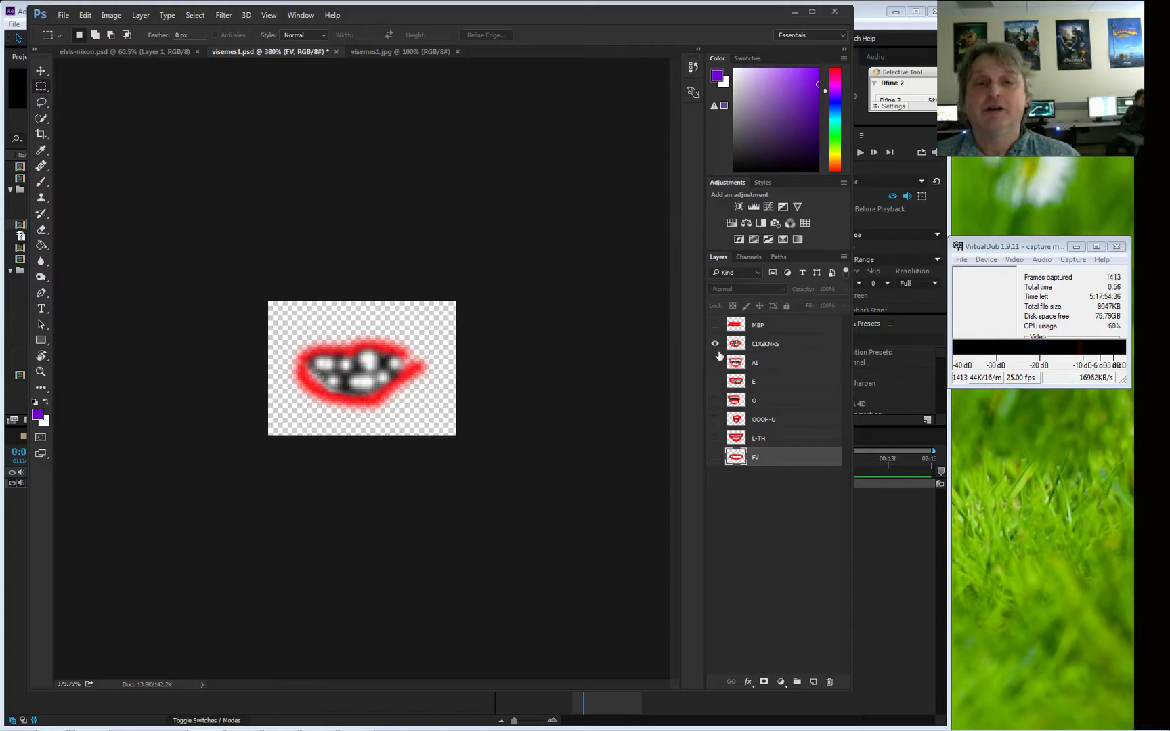
{"action": "left_click", "coordinate": [715, 325]}
{"action": "left_click", "coordinate": [715, 343]}
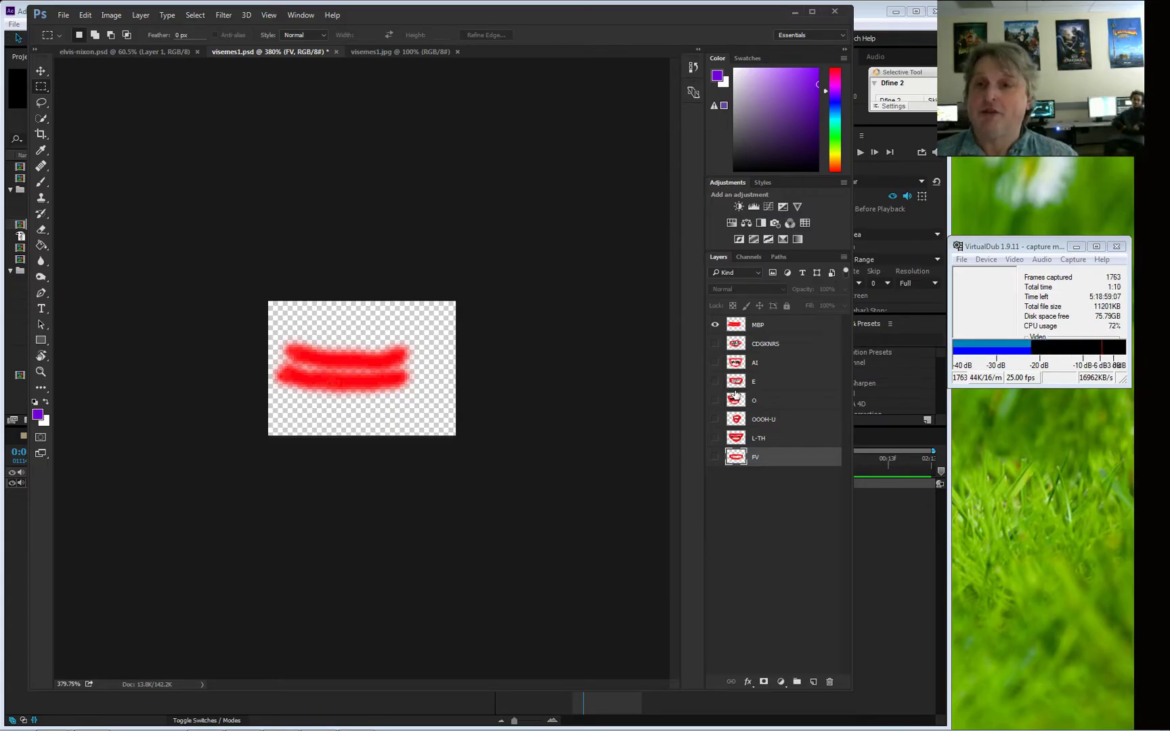
- Switch to After Effects, open the visemes1 composition and keyframe the MBP copy layer's opacity at 100% at time zero
{"action": "left_click", "coordinate": [16, 585]}
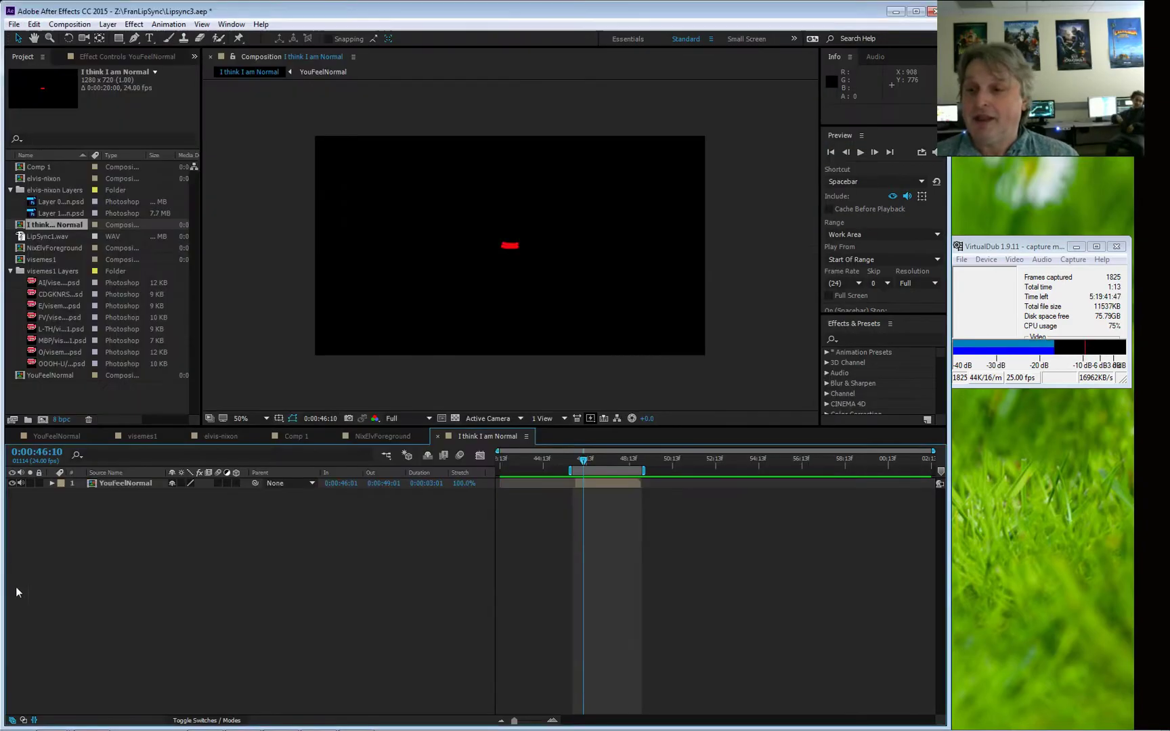
{"action": "double_click", "coordinate": [41, 259]}
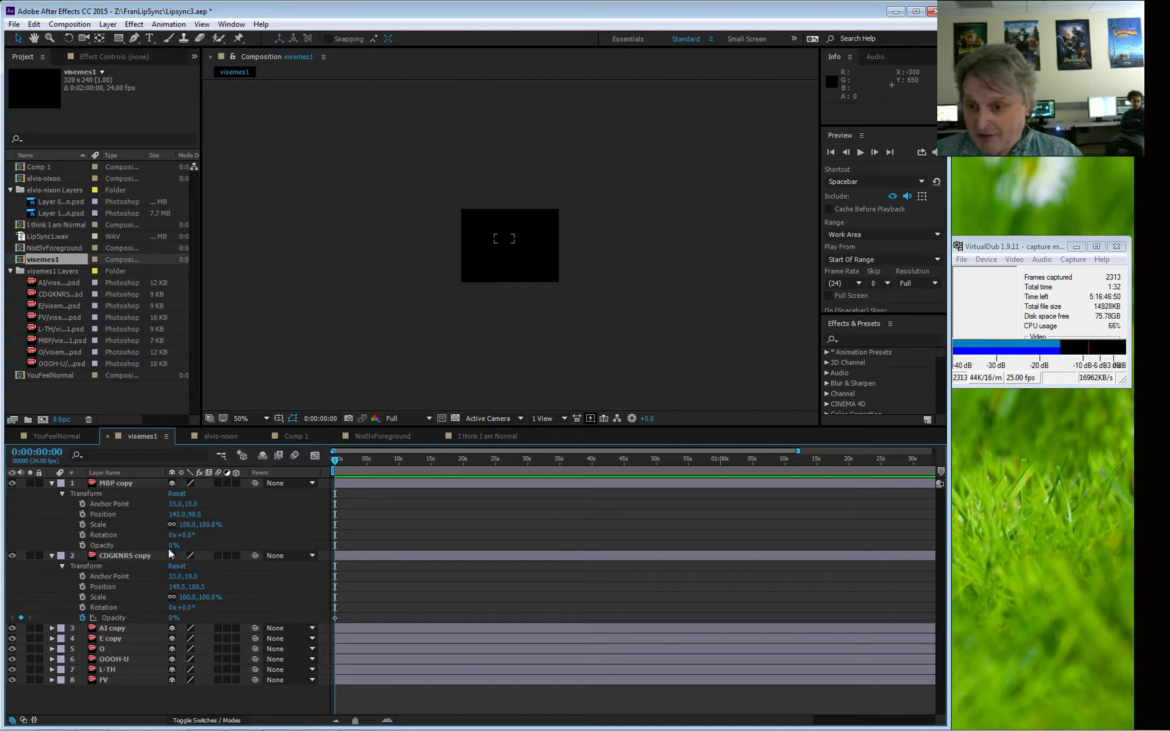
{"action": "left_click", "coordinate": [82, 545]}
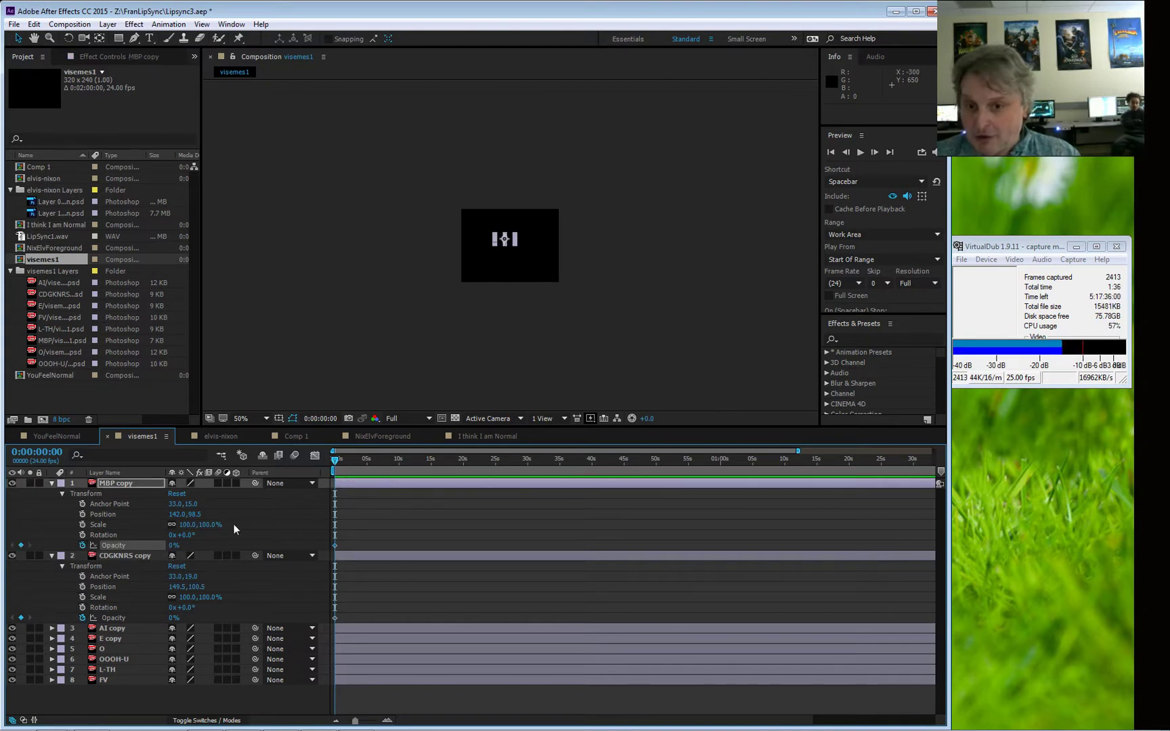
{"action": "scroll", "coordinate": [540, 227], "scroll_direction": "up", "scroll_amount": 4}
{"action": "scroll", "coordinate": [536, 230], "scroll_direction": "down", "scroll_amount": 1}
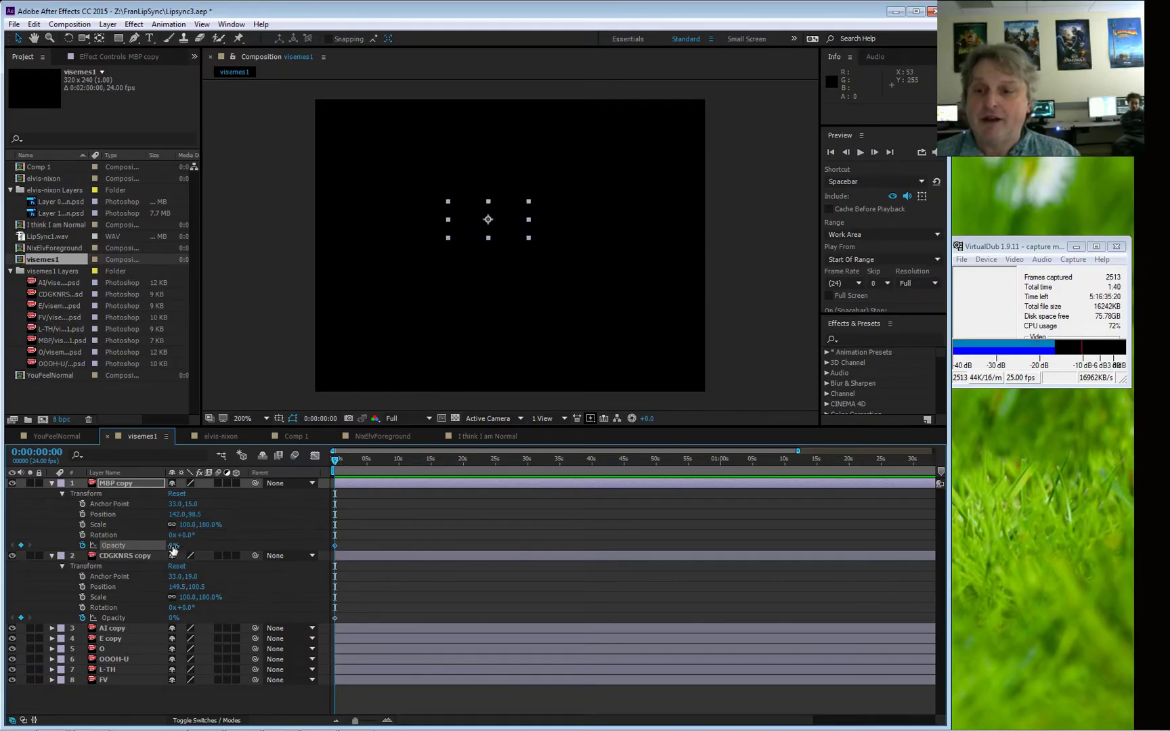
{"action": "left_click_drag", "start_coordinate": [173, 546], "coordinate": [277, 545]}
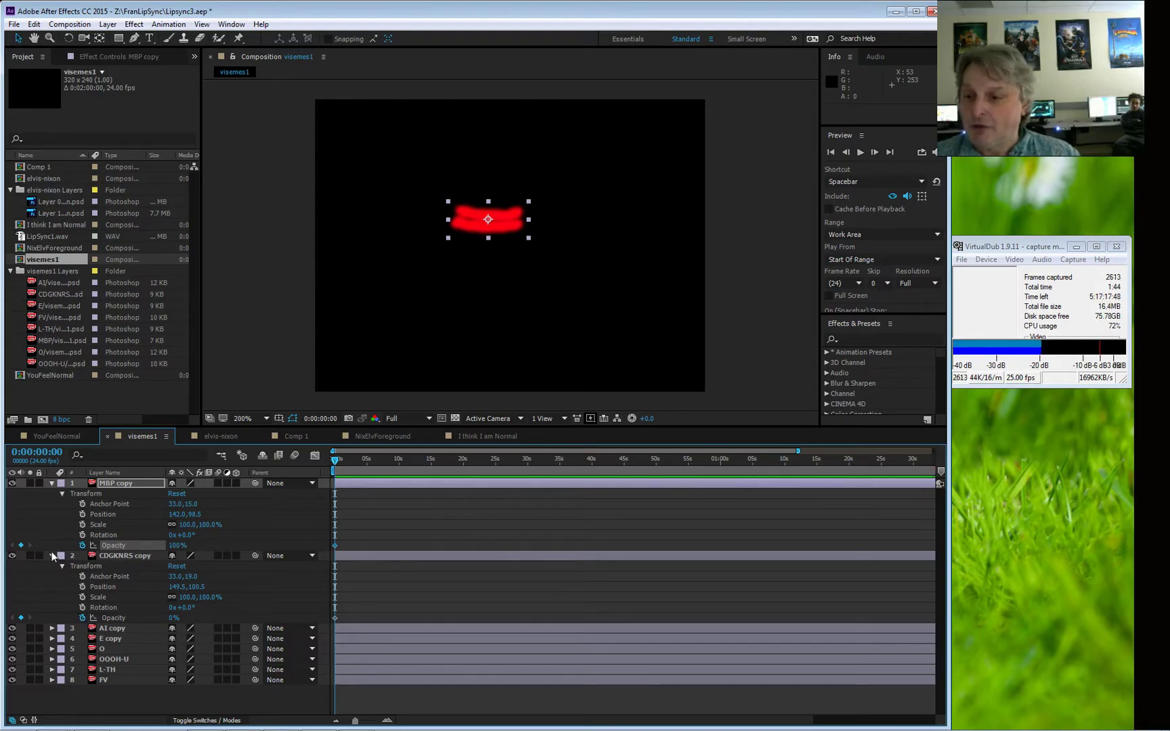
- Examine the transform properties and opacity keyframes of the AI copy and E copy layers, leaving all layers collapsed
{"action": "left_click", "coordinate": [52, 555]}
{"action": "left_click", "coordinate": [52, 483]}
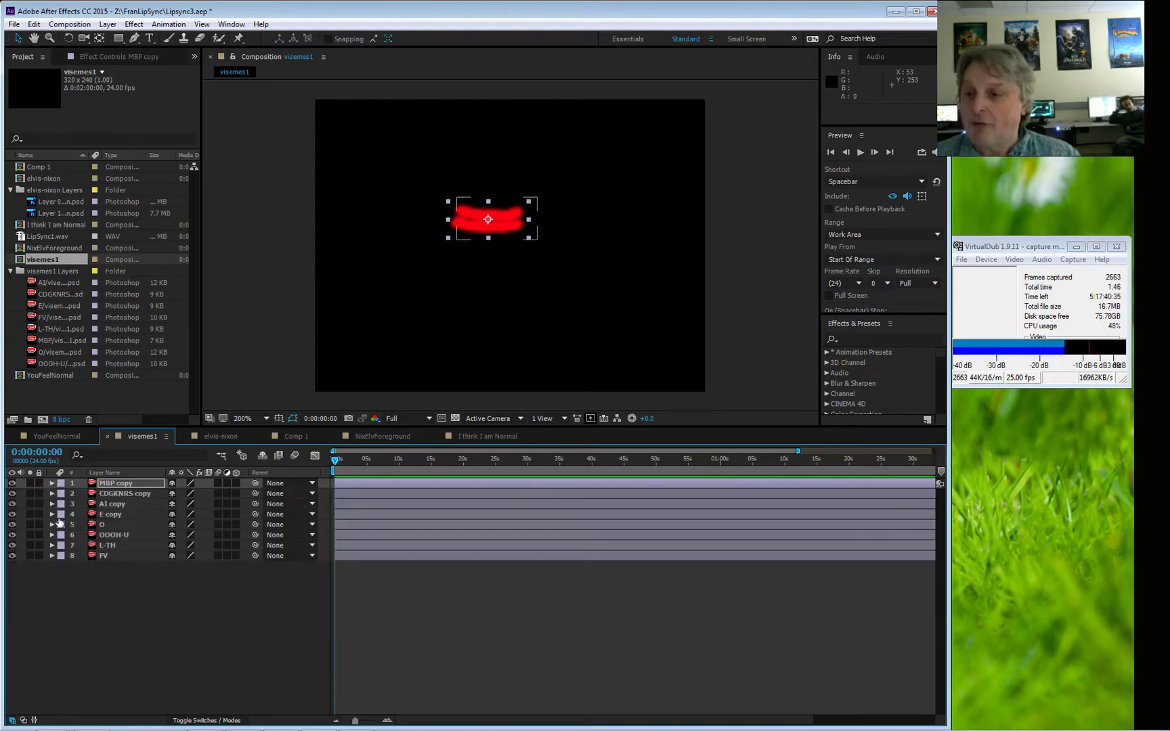
{"action": "left_click", "coordinate": [52, 503]}
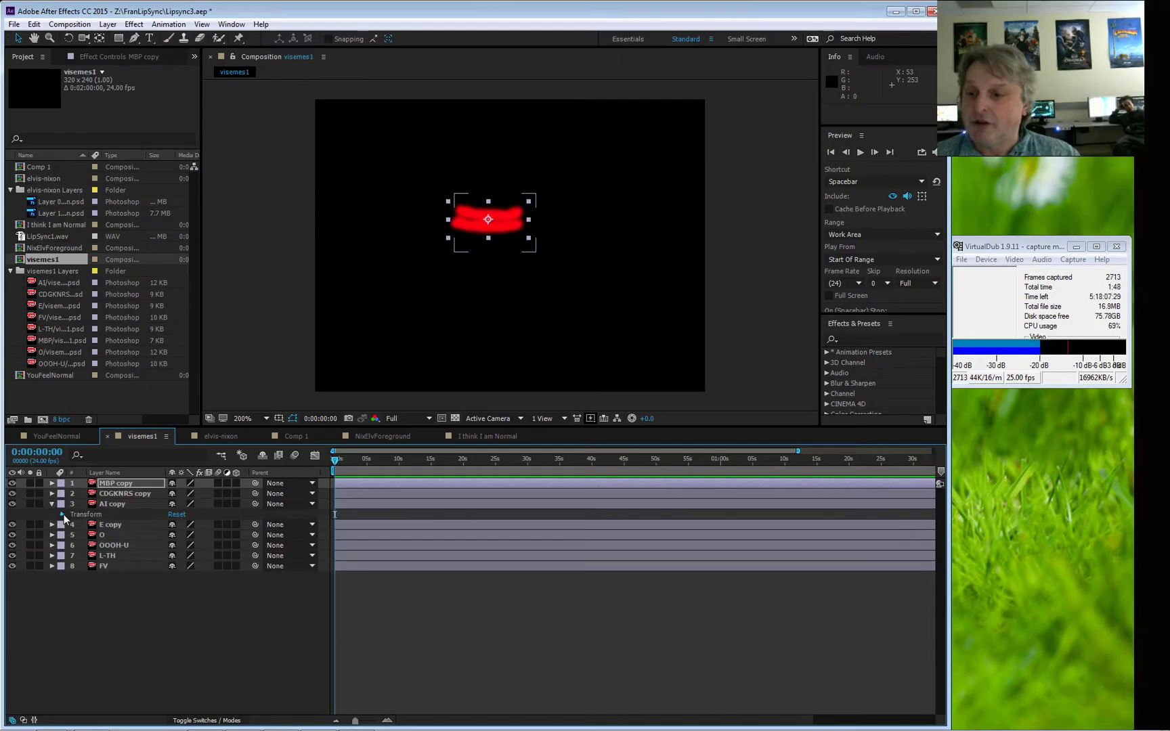
{"action": "left_click", "coordinate": [63, 516]}
{"action": "left_click", "coordinate": [52, 577]}
{"action": "left_click", "coordinate": [52, 577]}
{"action": "left_click", "coordinate": [52, 577]}
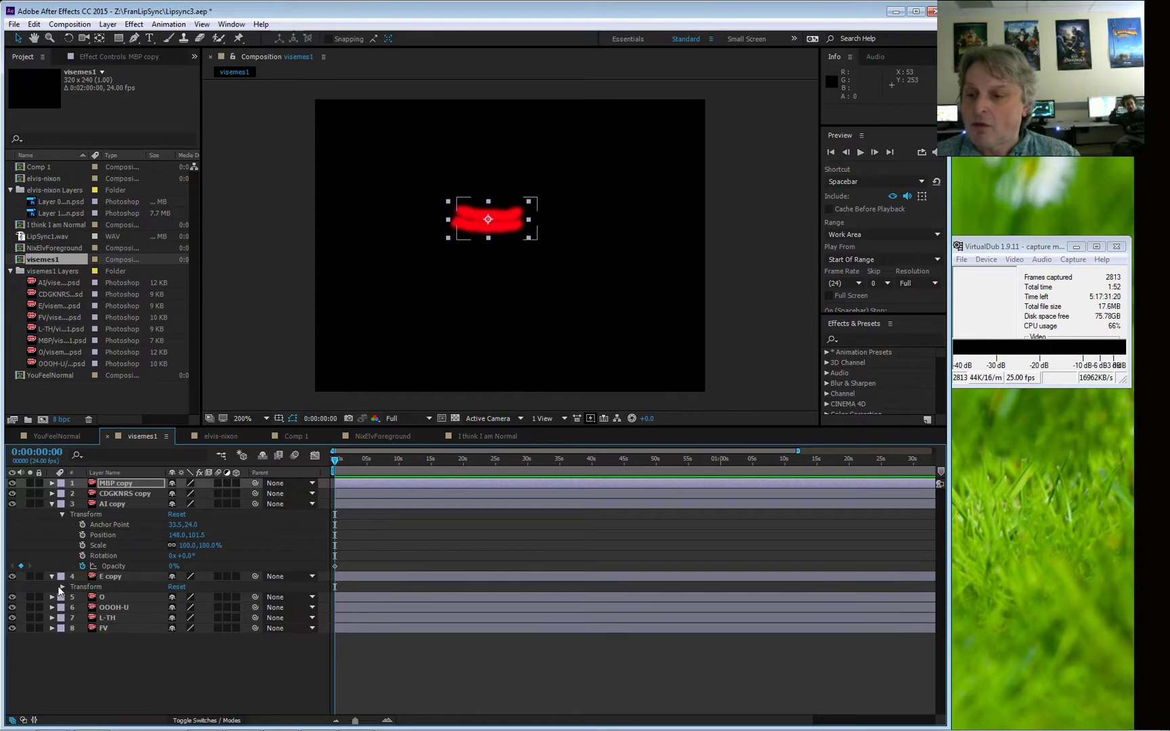
{"action": "left_click", "coordinate": [61, 587]}
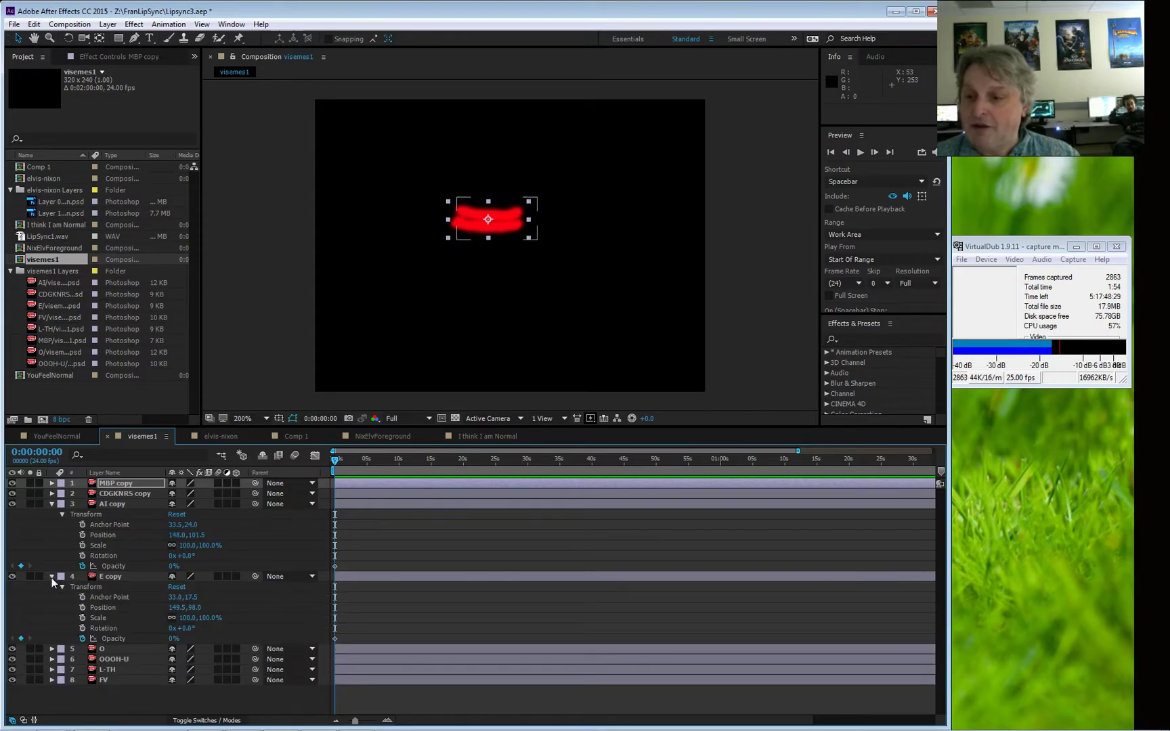
{"action": "left_click", "coordinate": [52, 576]}
{"action": "left_click", "coordinate": [51, 505]}
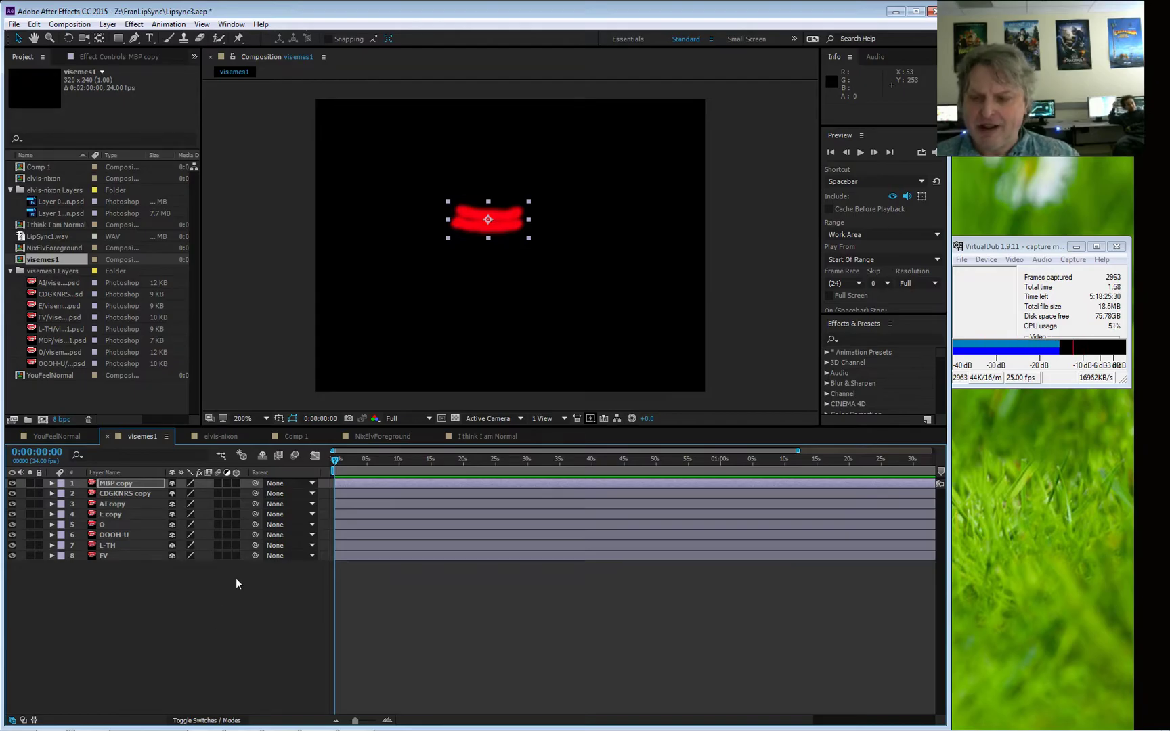
- Reveal only the Opacity property on all eight viseme layers, from MBP copy to FV
{"action": "key", "text": "t"}
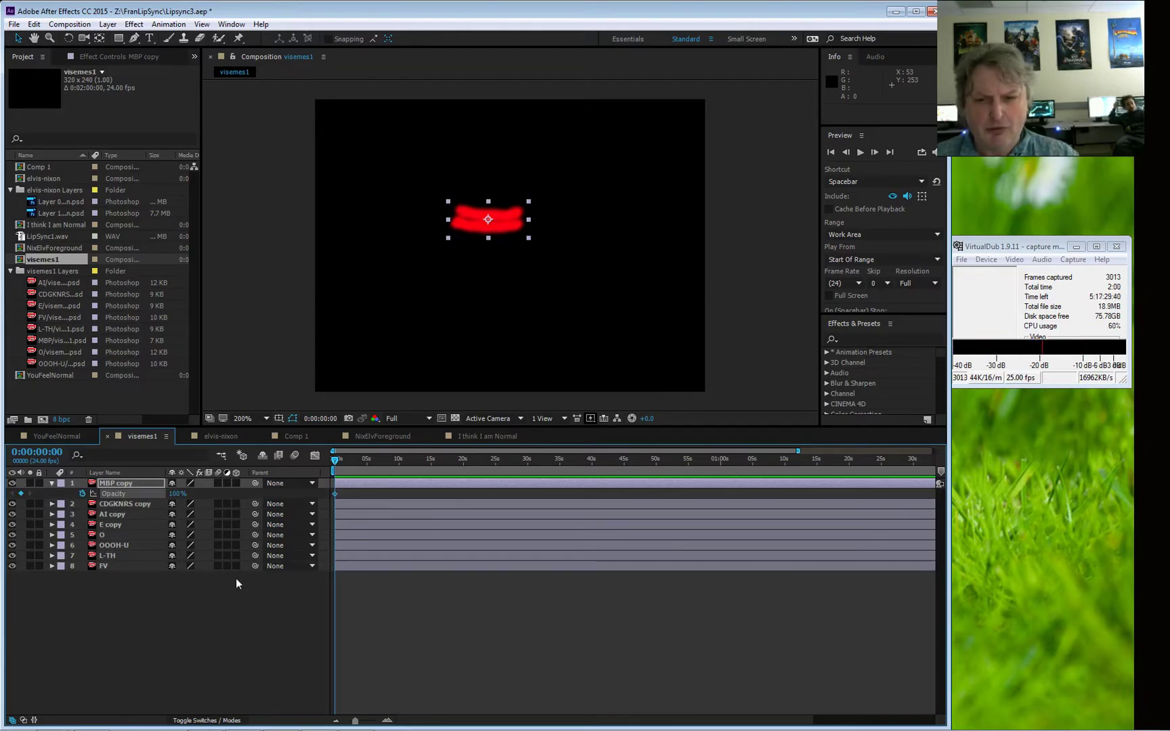
{"action": "key", "text": "t"}
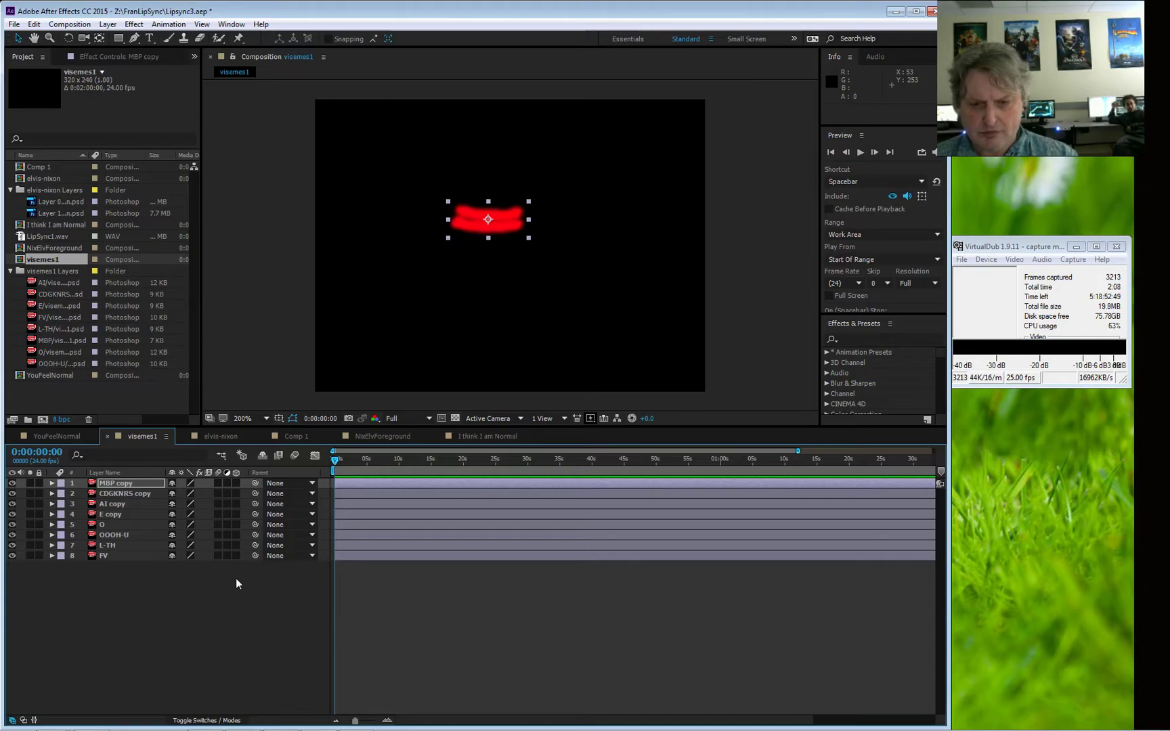
{"action": "key", "text": "t"}
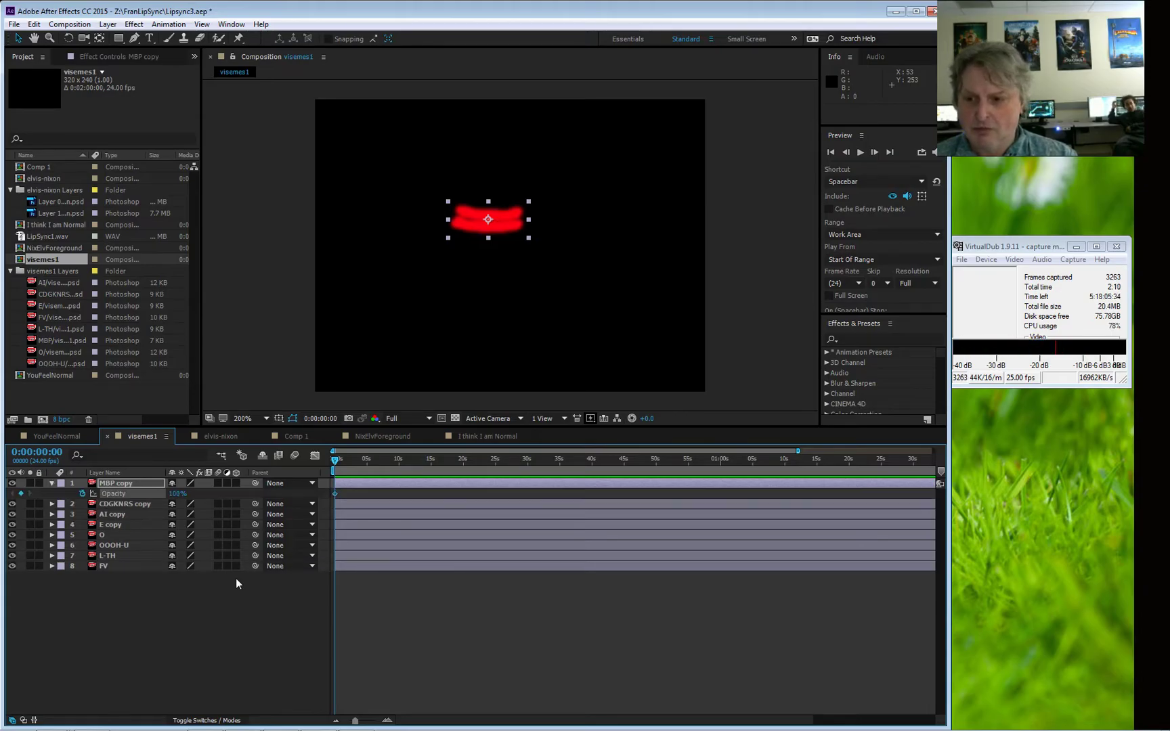
{"action": "left_click", "coordinate": [195, 624]}
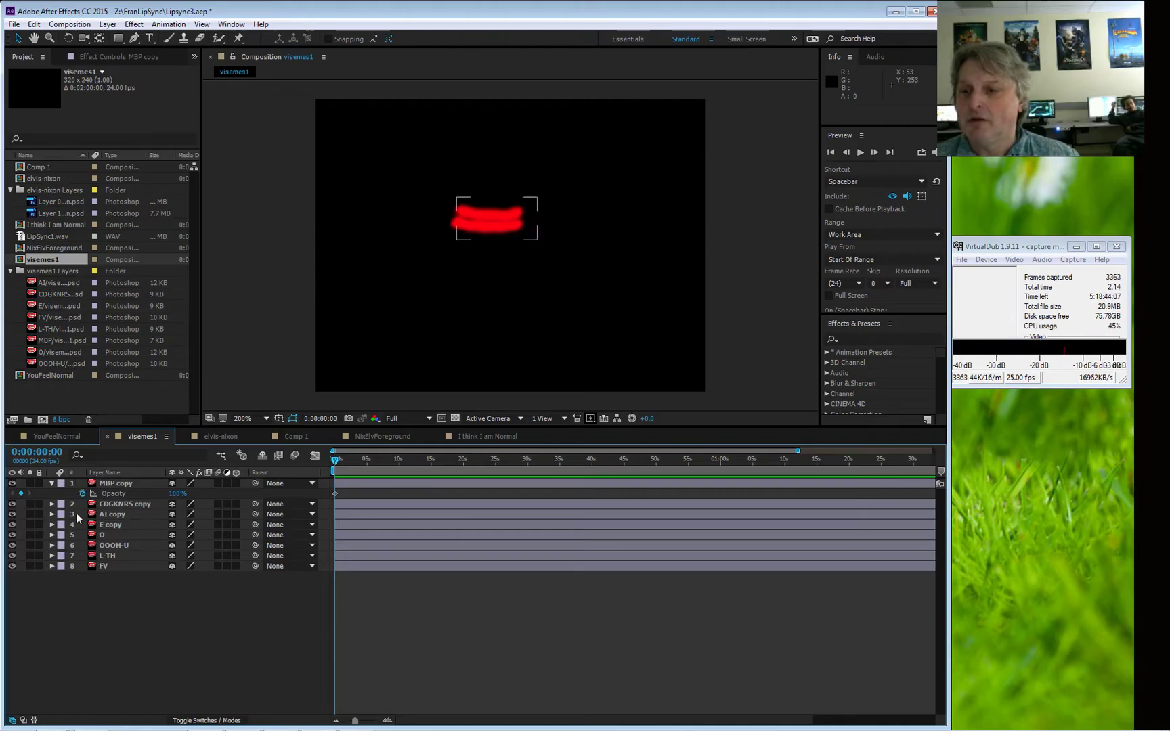
{"action": "left_click", "coordinate": [105, 484]}
{"action": "left_click", "coordinate": [111, 564], "text": "shift"}
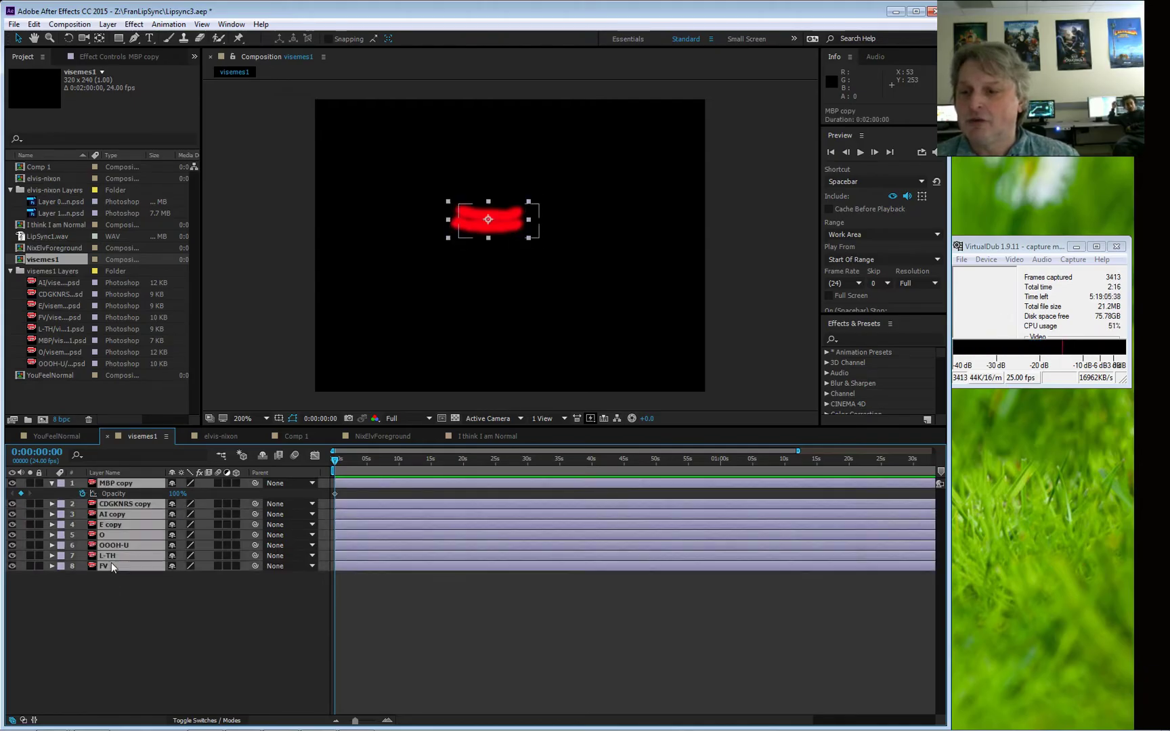
{"action": "key", "text": "u"}
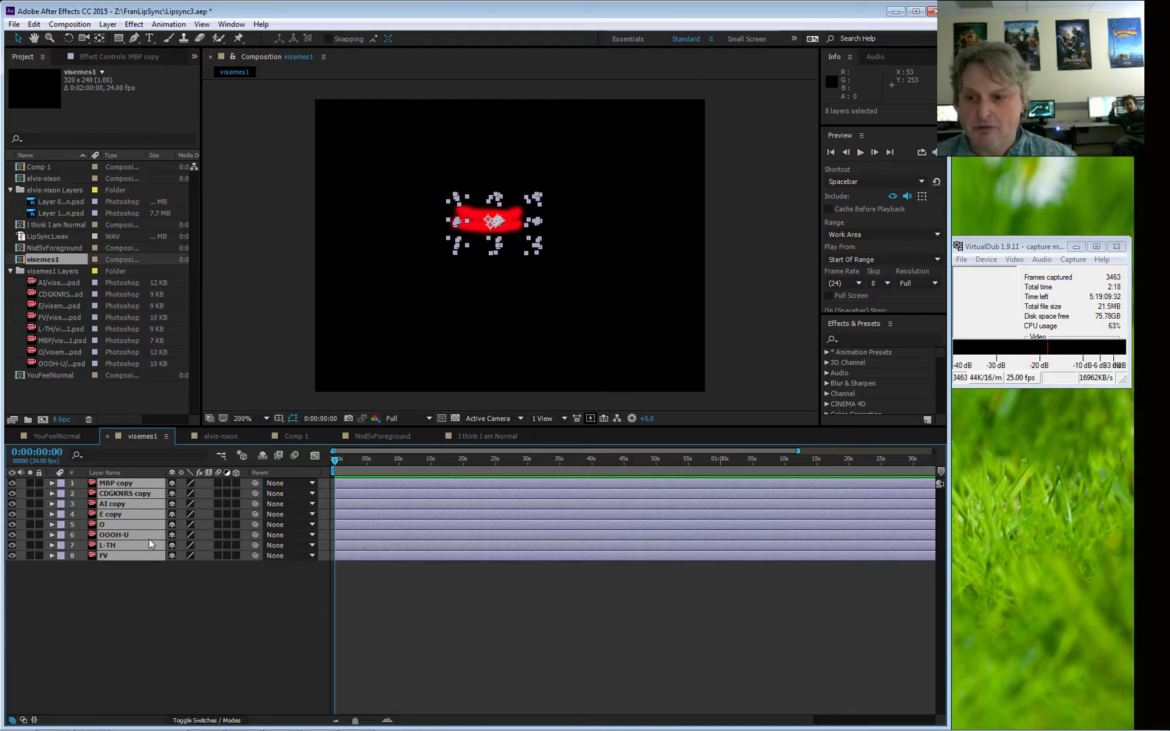
{"action": "key", "text": "t"}
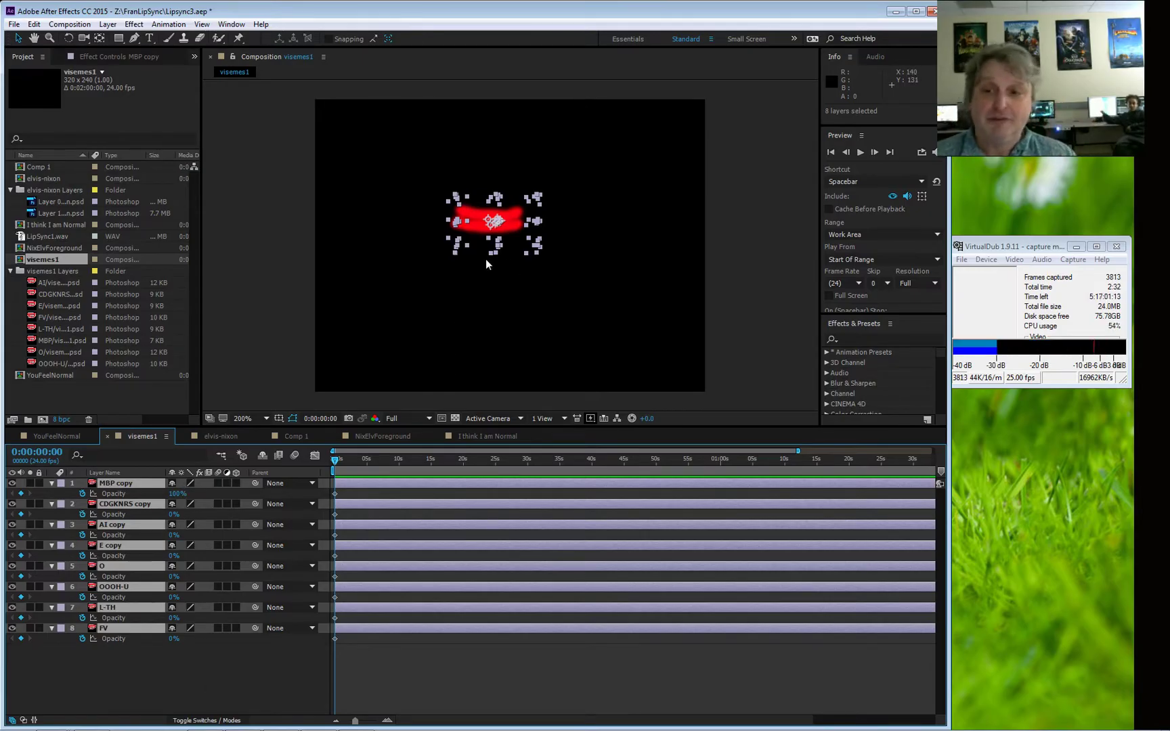
- Show the I think I am Normal composition and inspect the YouFeelNormal layer's property groups
{"action": "left_click", "coordinate": [487, 434]}
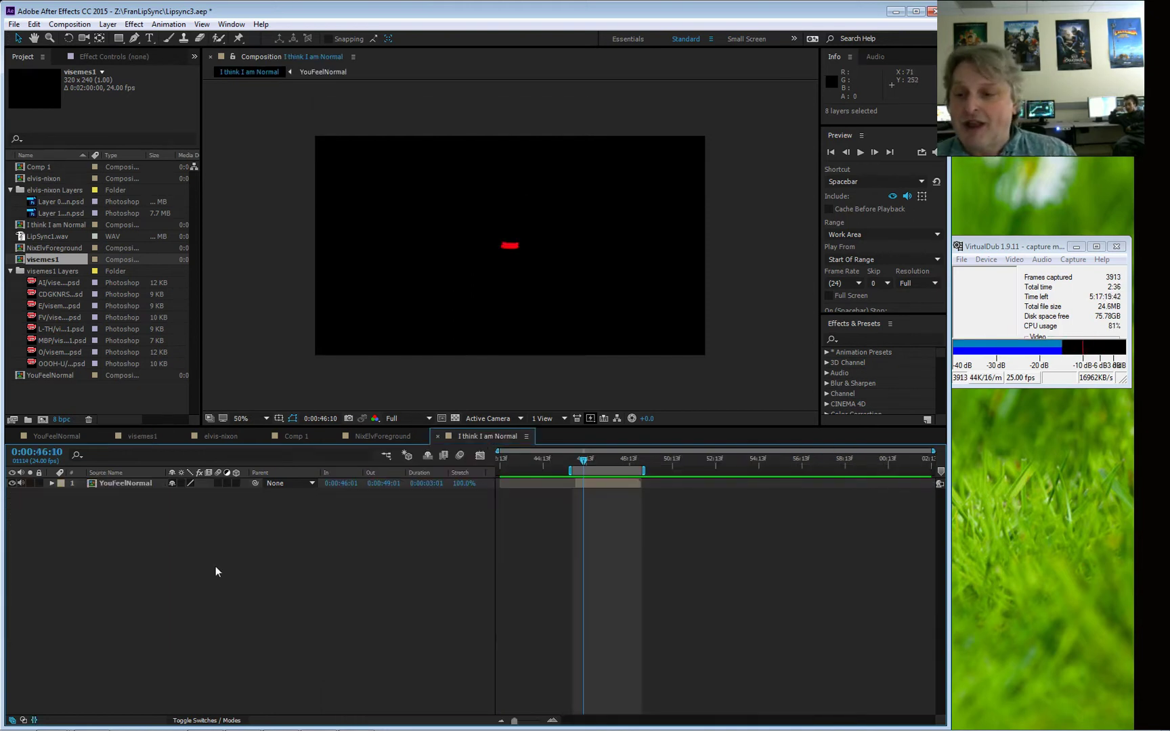
{"action": "left_click", "coordinate": [51, 483]}
{"action": "left_click", "coordinate": [122, 483]}
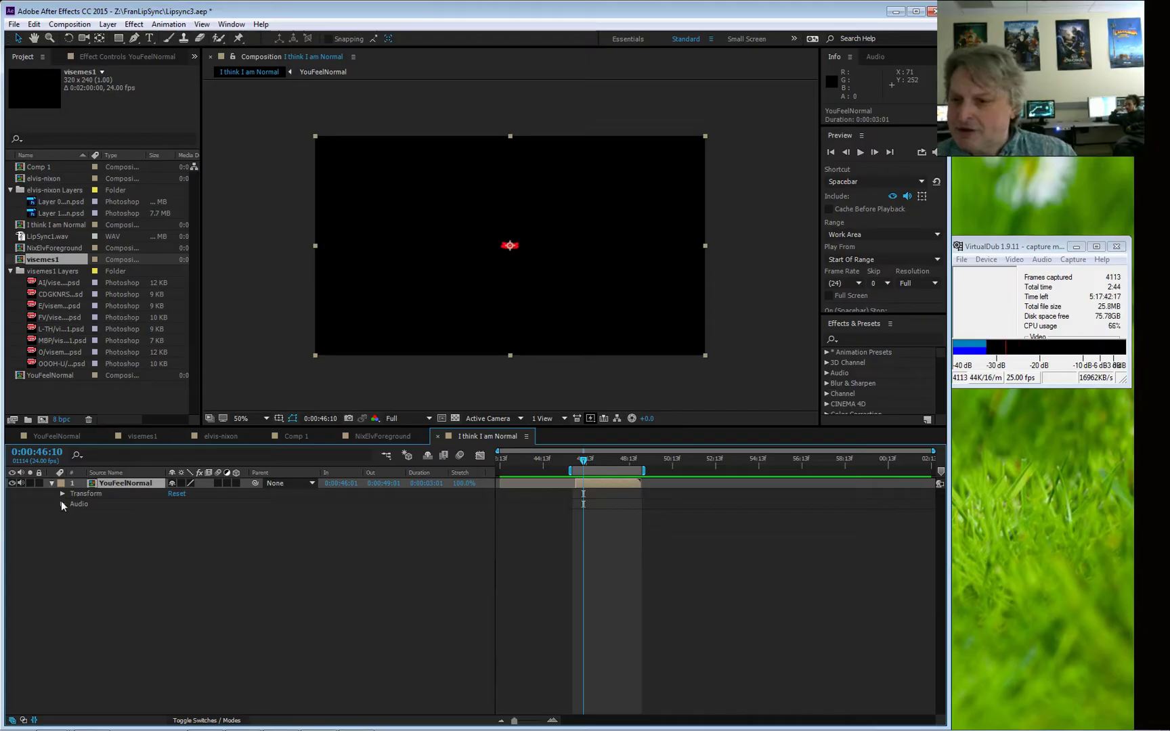
{"action": "left_click", "coordinate": [55, 485]}
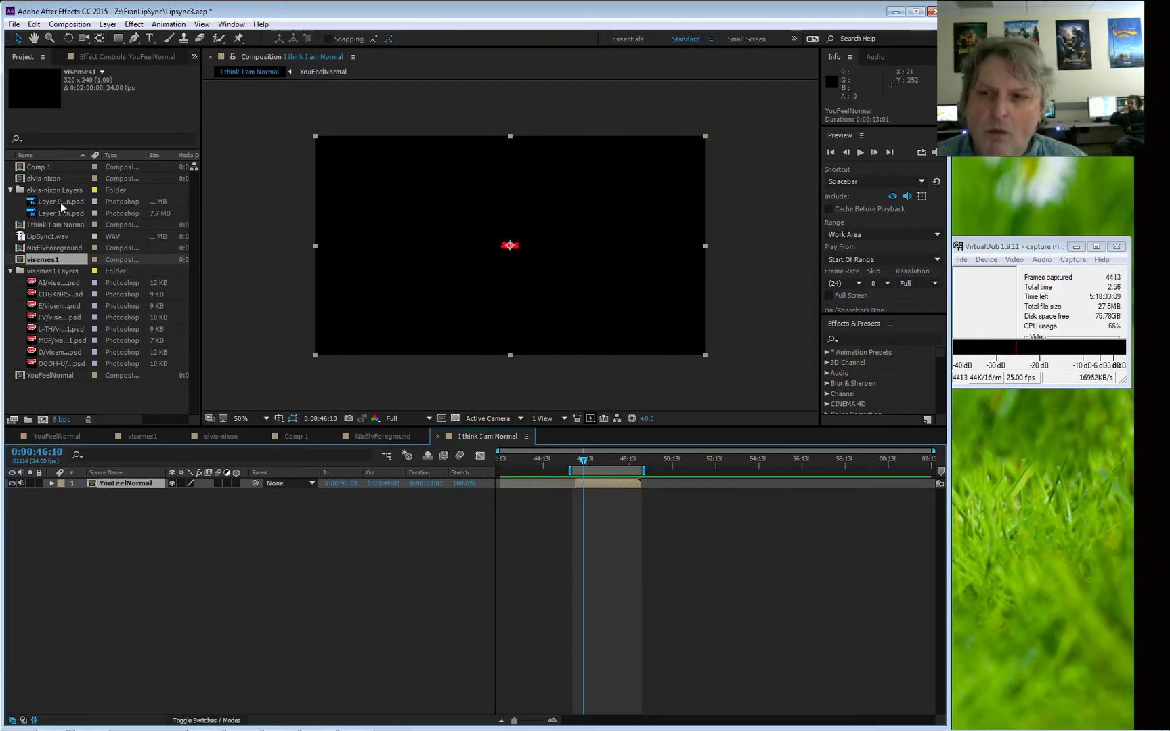
- Open the Comp 1 composition to view the mouth overlay on the elvis-nixon picture
{"action": "left_click", "coordinate": [66, 225]}
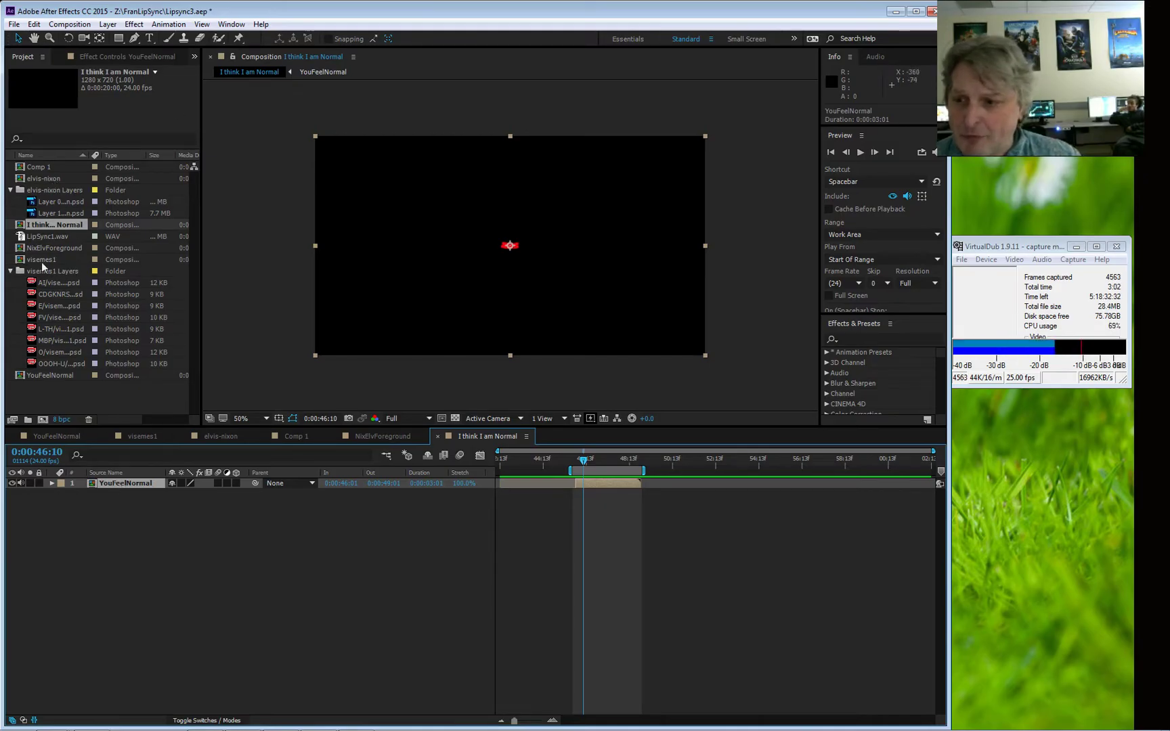
{"action": "double_click", "coordinate": [43, 165]}
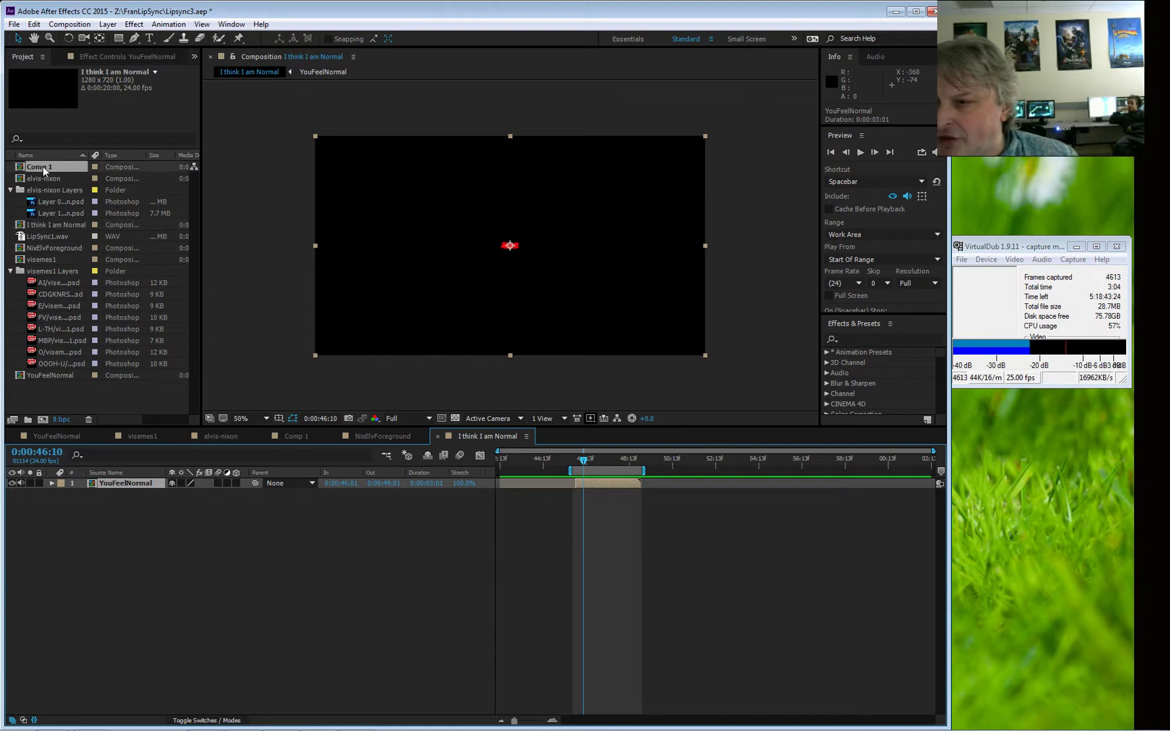
{"action": "key", "text": "period"}
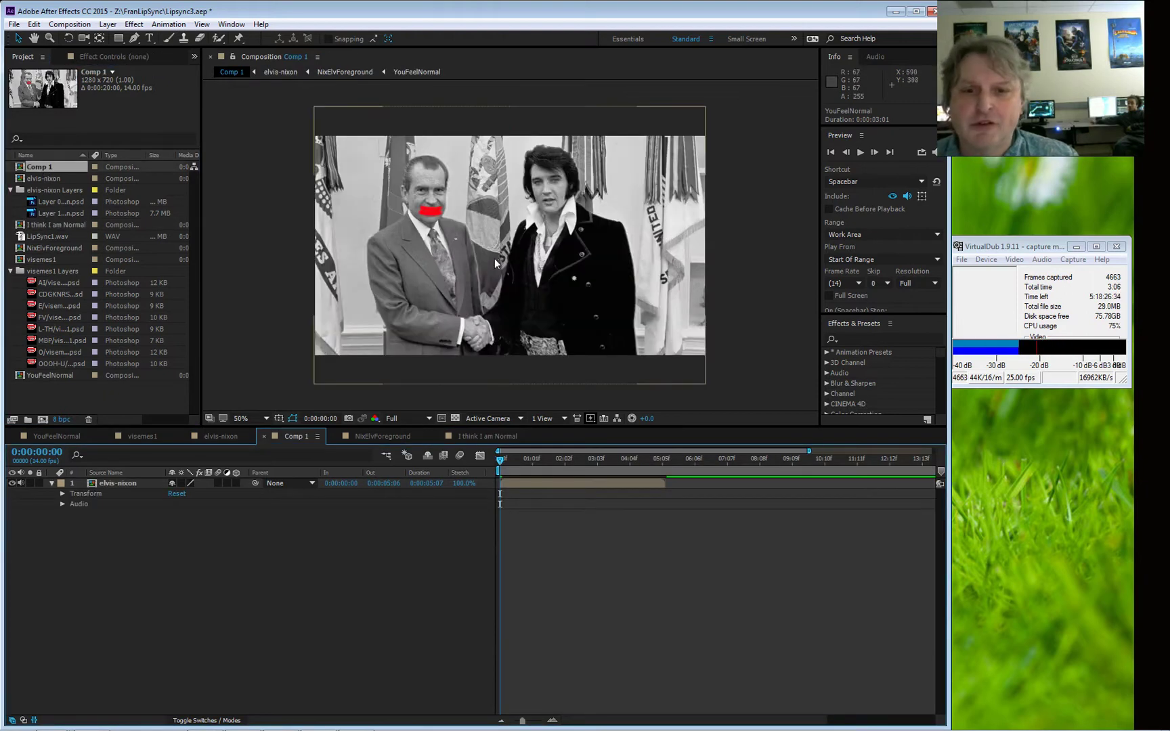
- Preview the lip-sync animation in Comp 1 and return to the start of the composition
{"action": "key", "text": "space"}
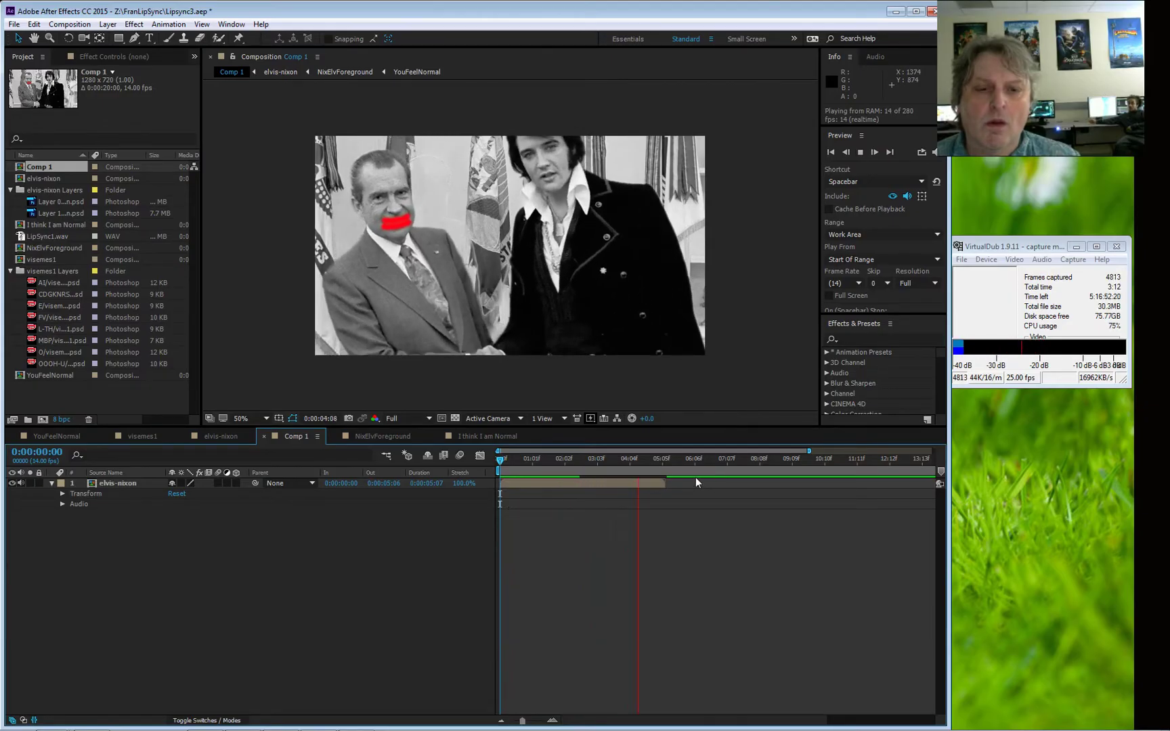
{"action": "key", "text": "space"}
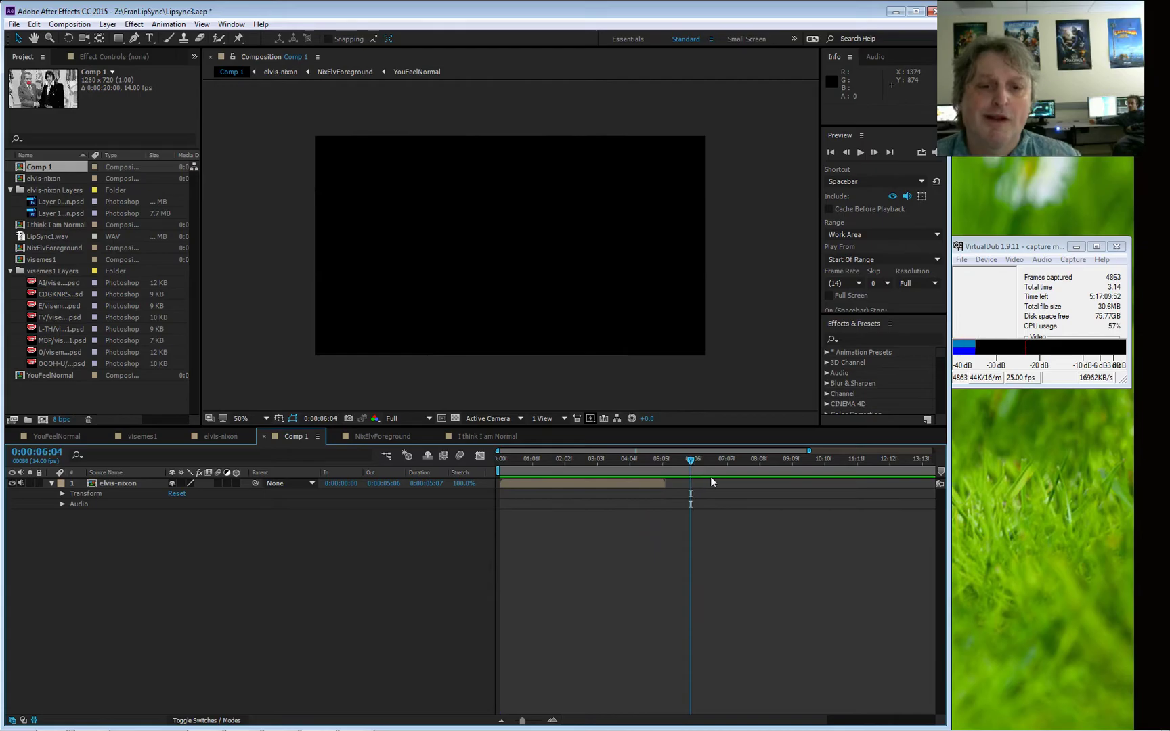
{"action": "left_click_drag", "start_coordinate": [689, 461], "coordinate": [513, 472]}
{"action": "key", "text": "Home"}
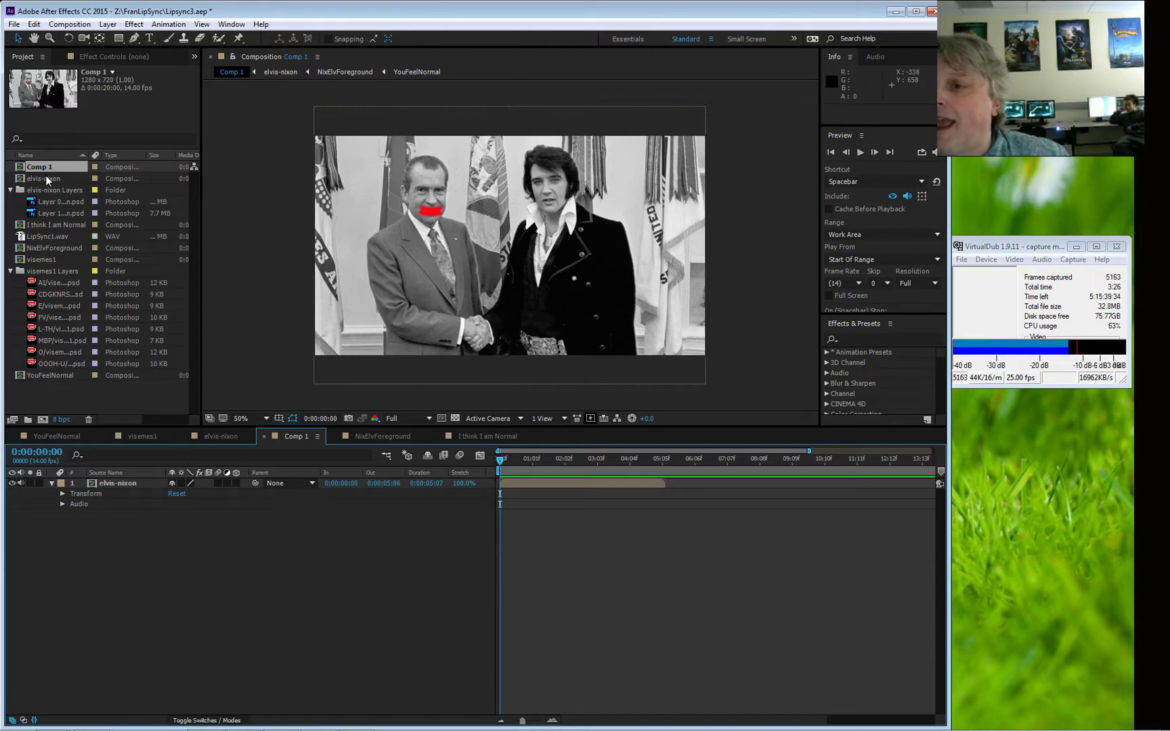
- Open the YouFeelNormal composition from the project and preview its viseme animation with the audio
{"action": "left_click", "coordinate": [43, 236]}
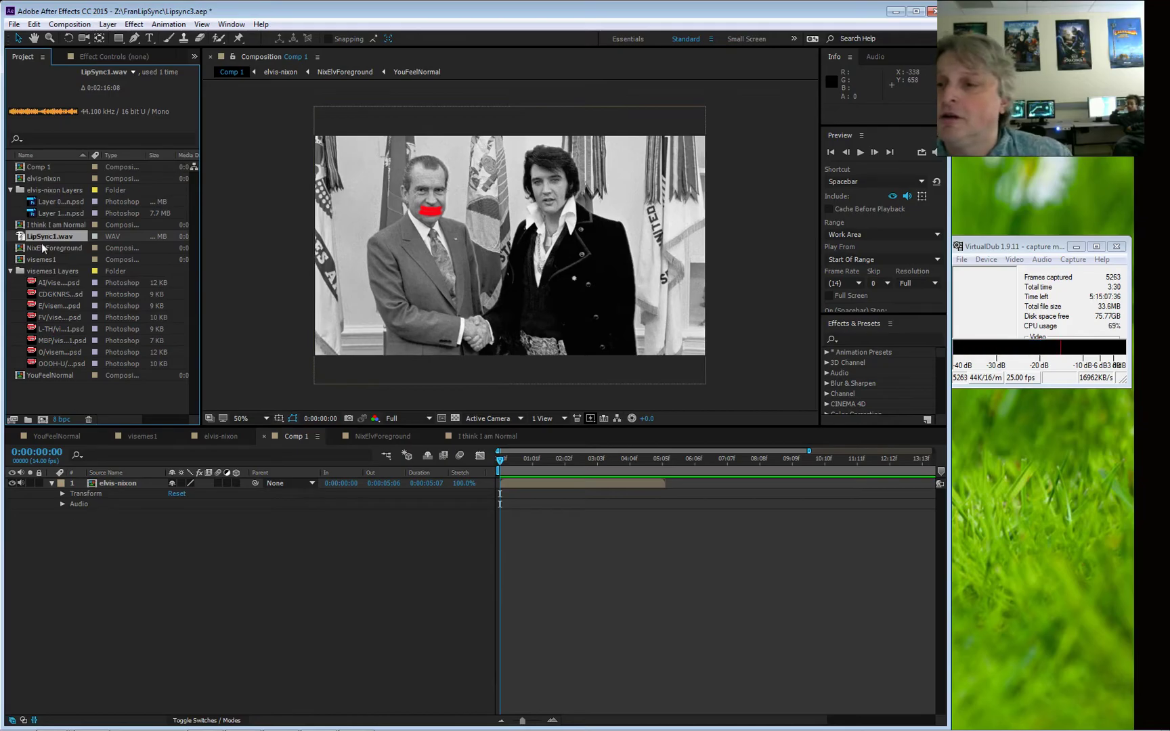
{"action": "left_click", "coordinate": [54, 274]}
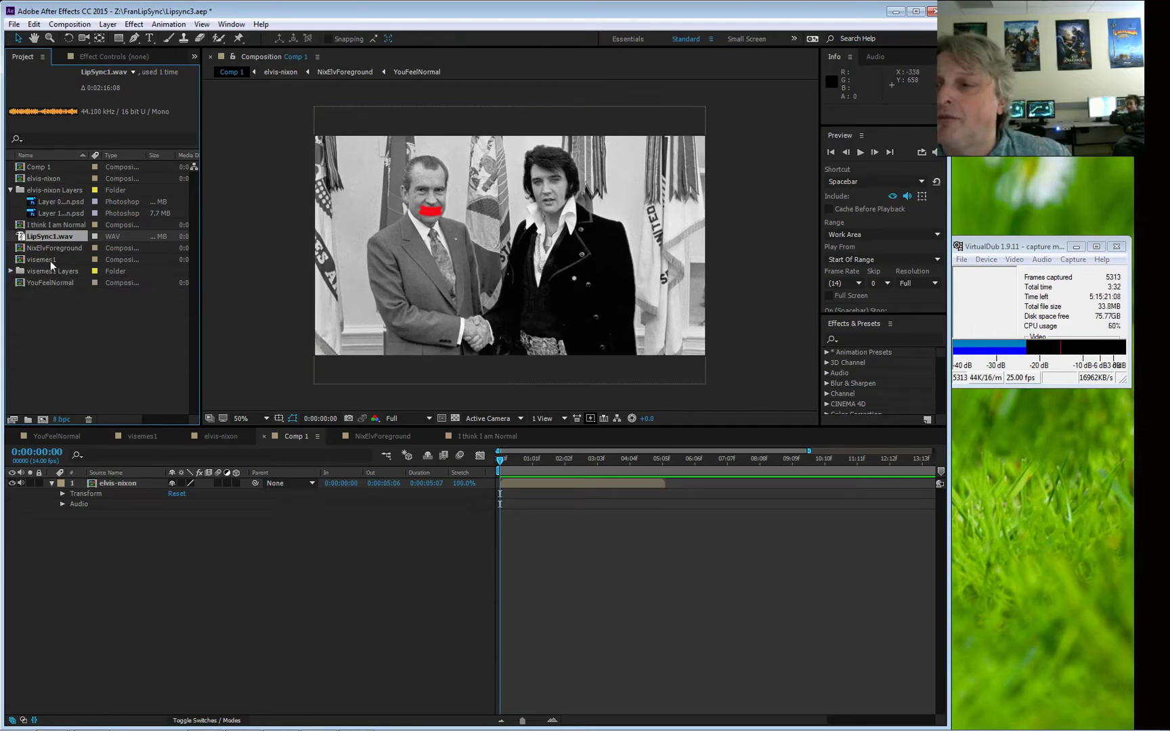
{"action": "left_click", "coordinate": [42, 260]}
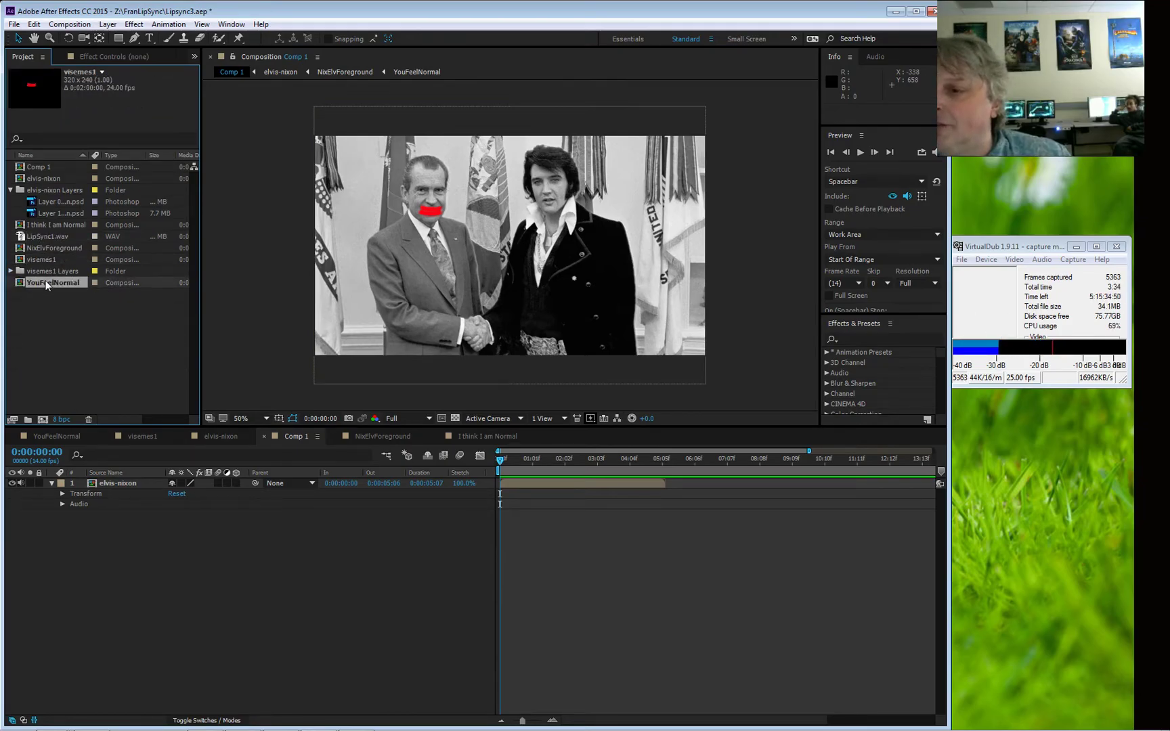
{"action": "double_click", "coordinate": [46, 282]}
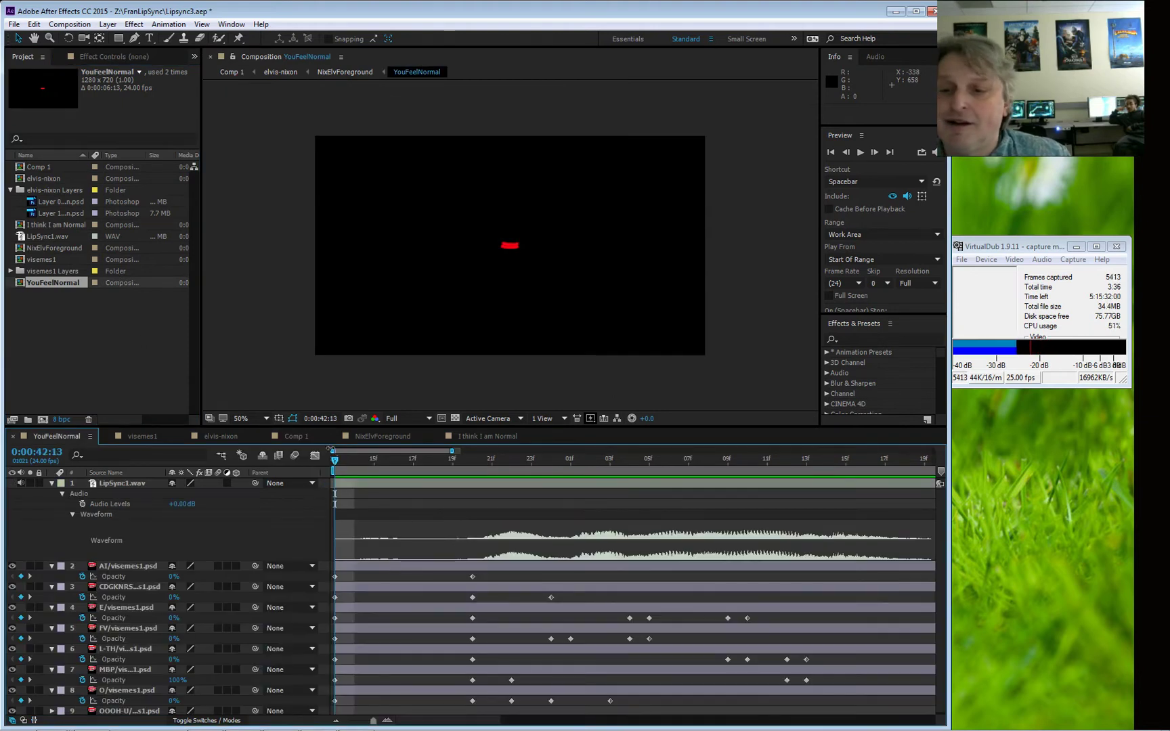
{"action": "left_click_drag", "start_coordinate": [422, 472], "coordinate": [313, 485]}
{"action": "key", "text": "space"}
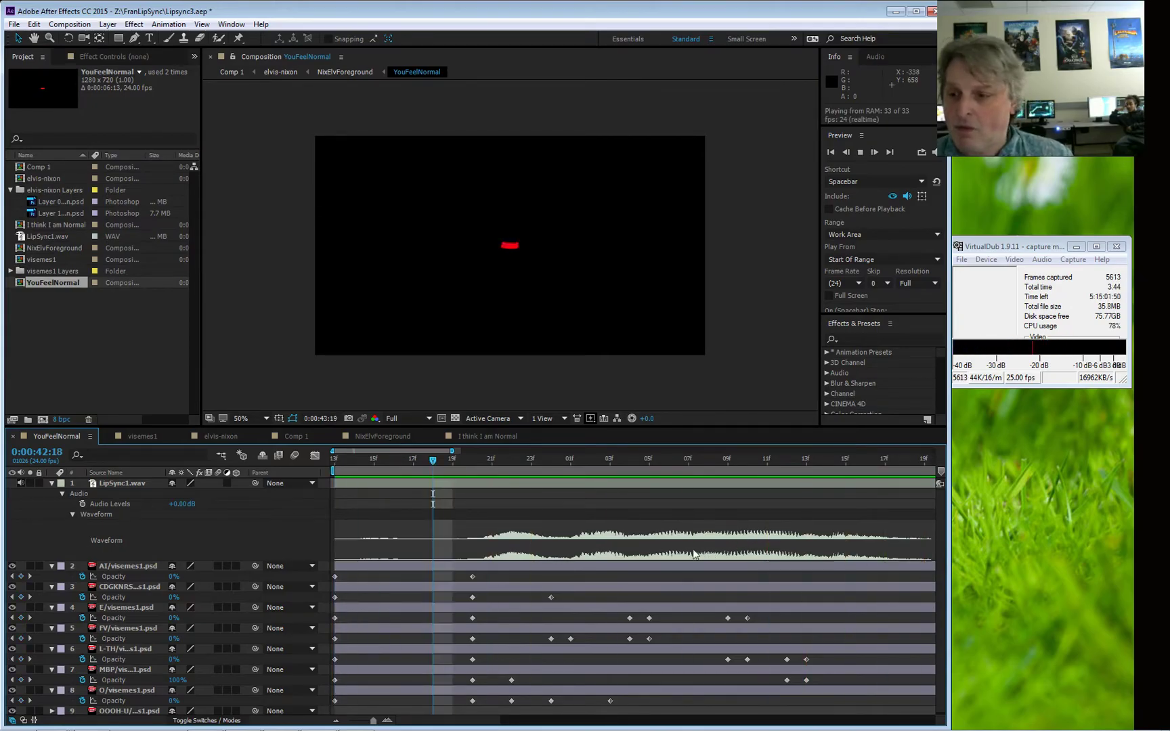
{"action": "key", "text": "space"}
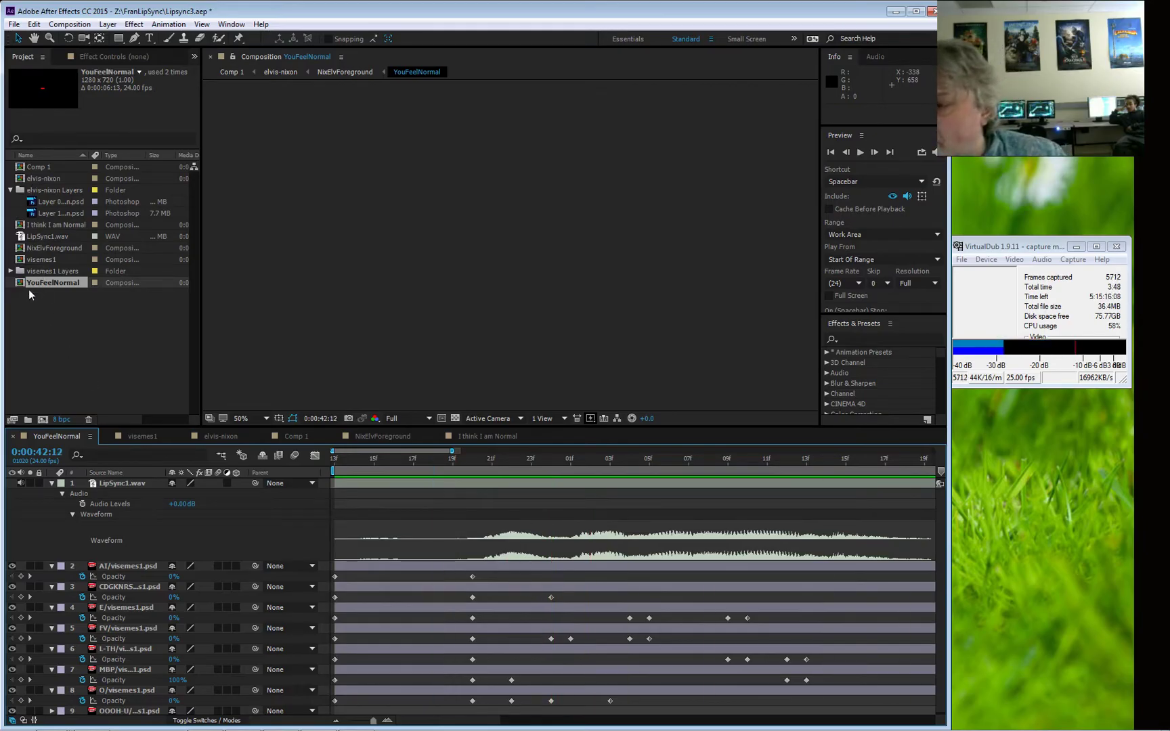
- Collapse the LipSync1.wav layer, duplicate the YouFeelNormal composition and open the duplicate
{"action": "left_click", "coordinate": [51, 482]}
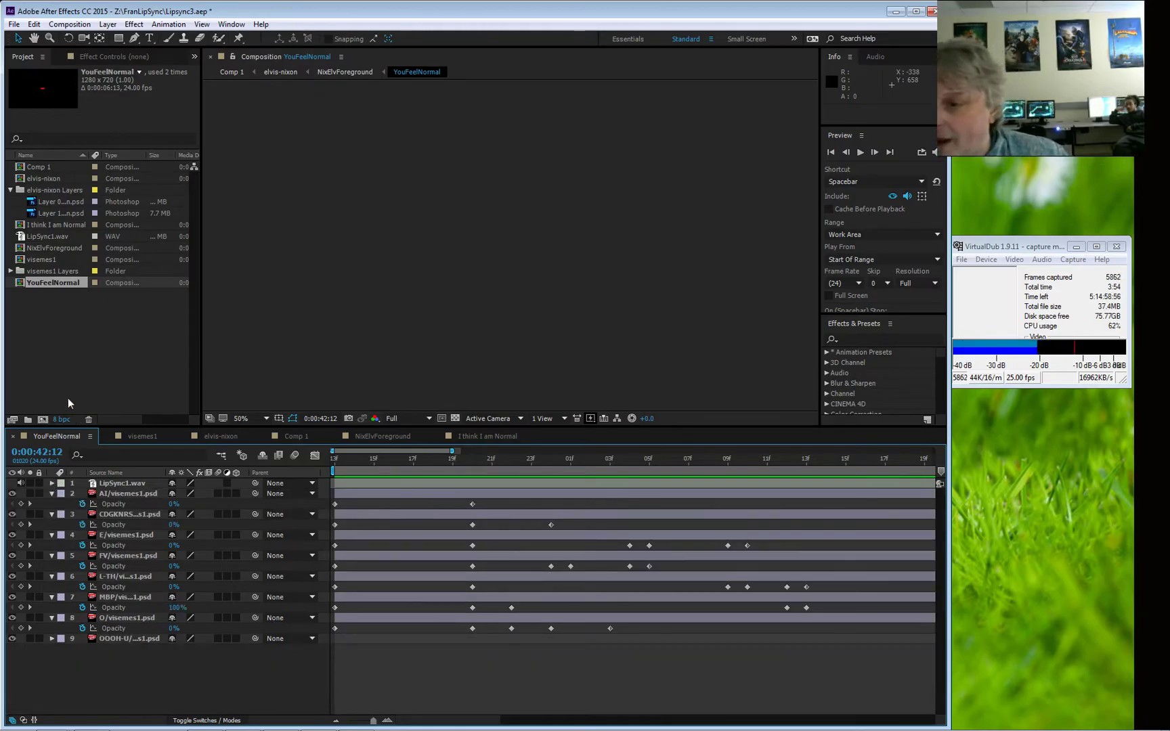
{"action": "right_click", "coordinate": [50, 284]}
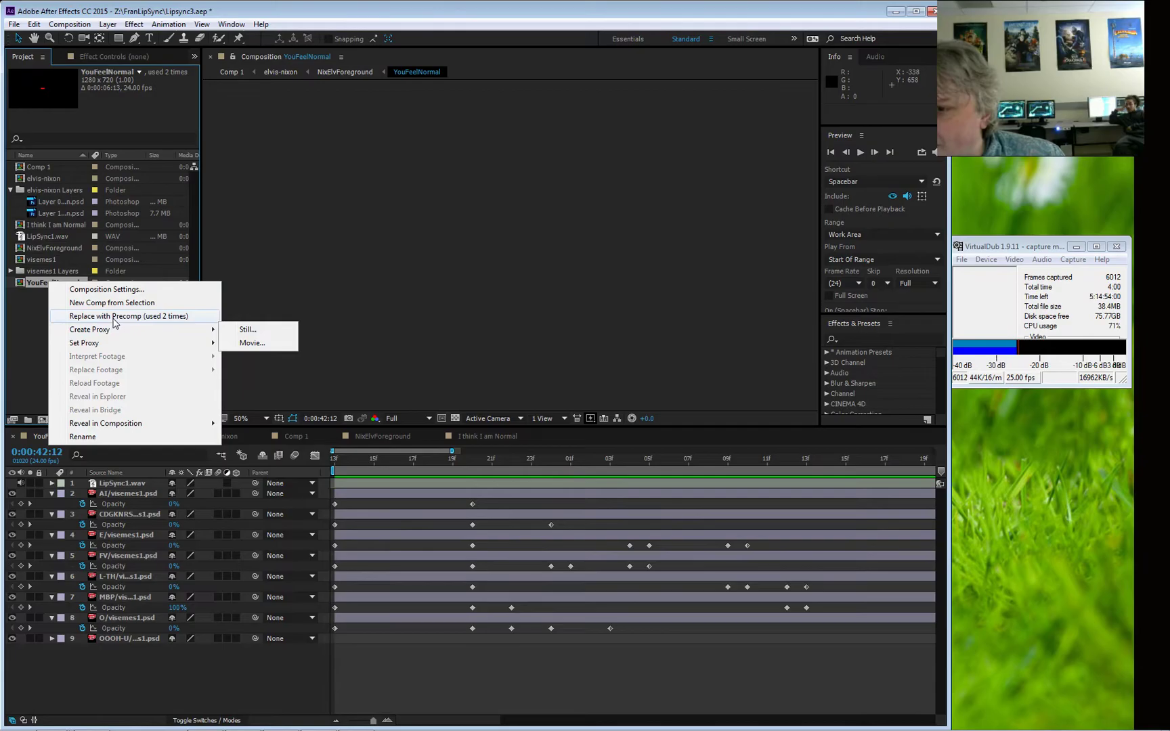
{"action": "left_click", "coordinate": [33, 25]}
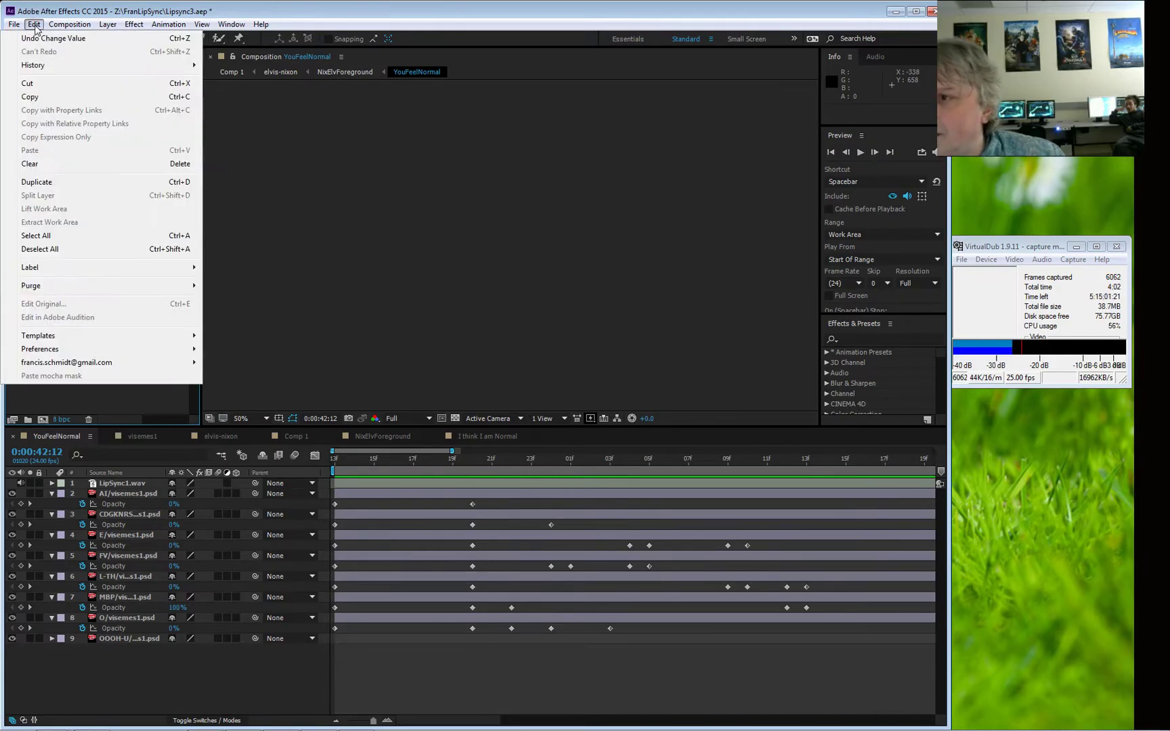
{"action": "left_click", "coordinate": [37, 182]}
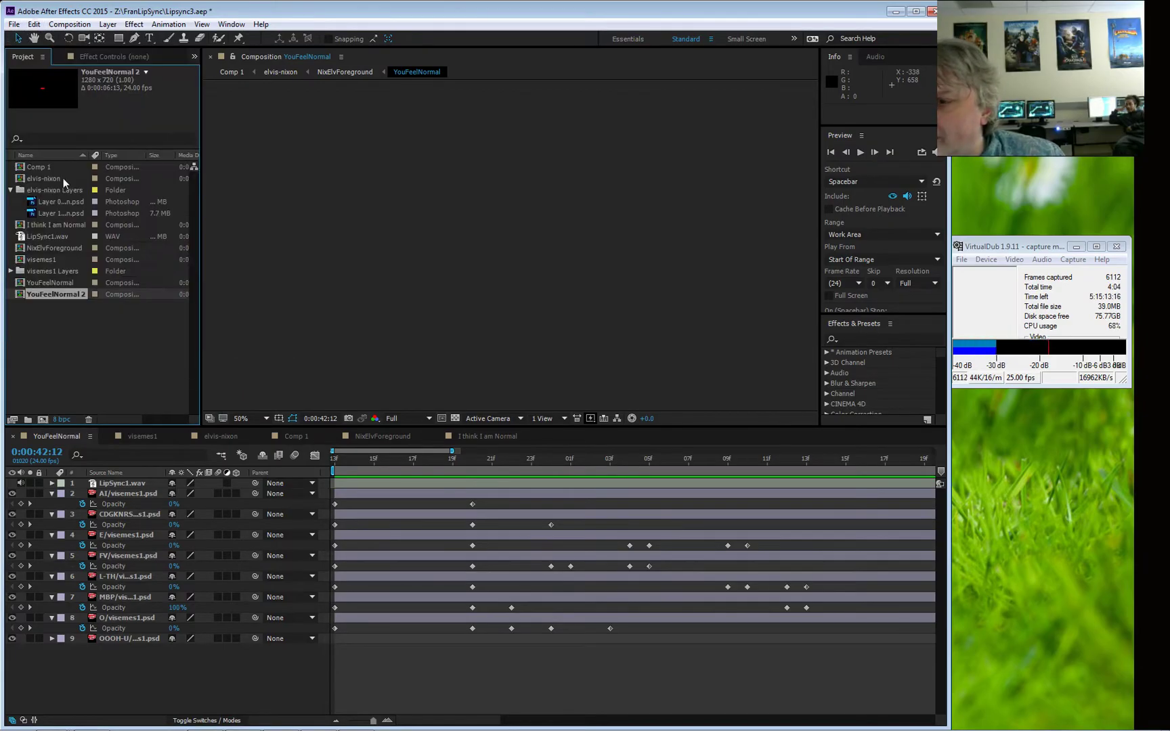
{"action": "double_click", "coordinate": [66, 295]}
{"action": "left_click", "coordinate": [60, 279]}
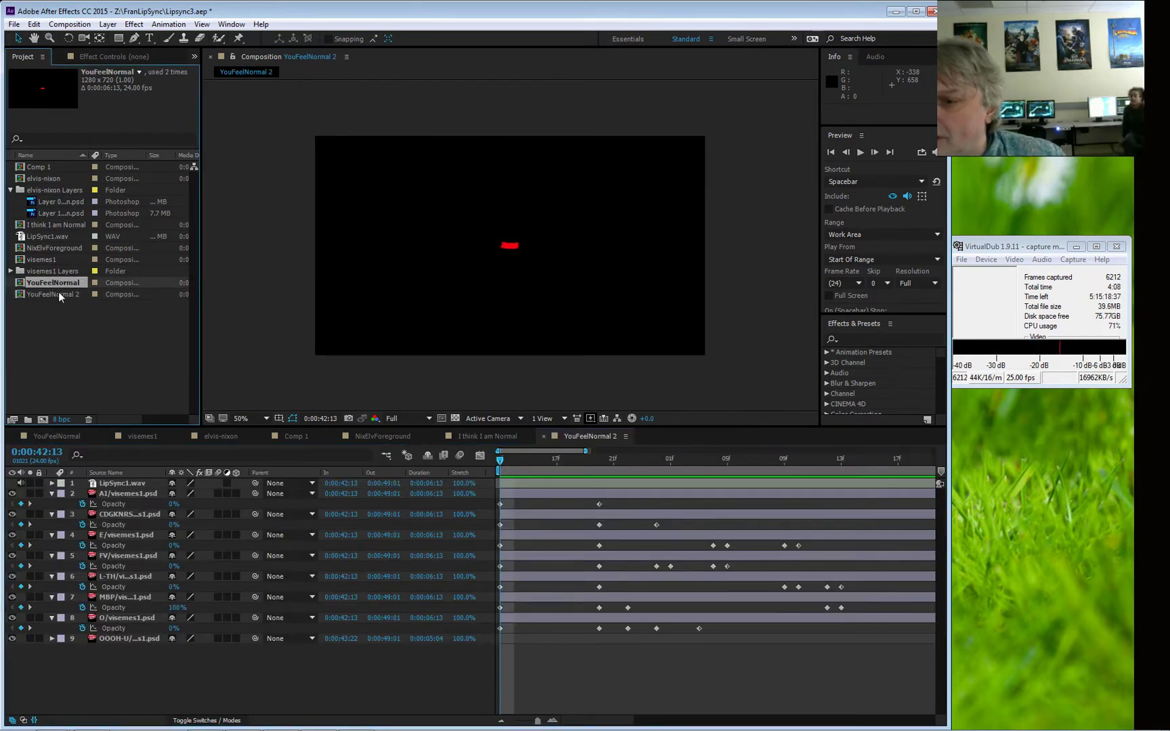
{"action": "double_click", "coordinate": [58, 292]}
{"action": "left_click", "coordinate": [58, 295]}
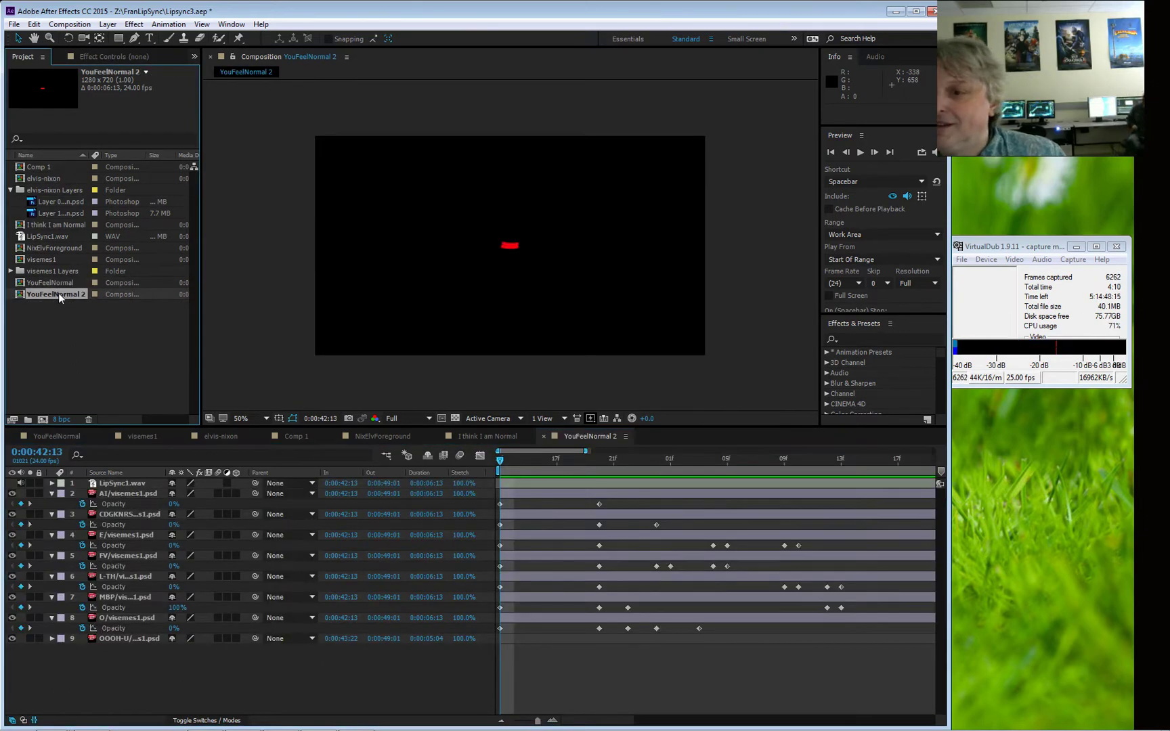
- Preview the duplicated composition from its first frame
{"action": "left_click", "coordinate": [523, 599]}
{"action": "left_click", "coordinate": [501, 464]}
{"action": "key", "text": "space"}
{"action": "key", "text": "space"}
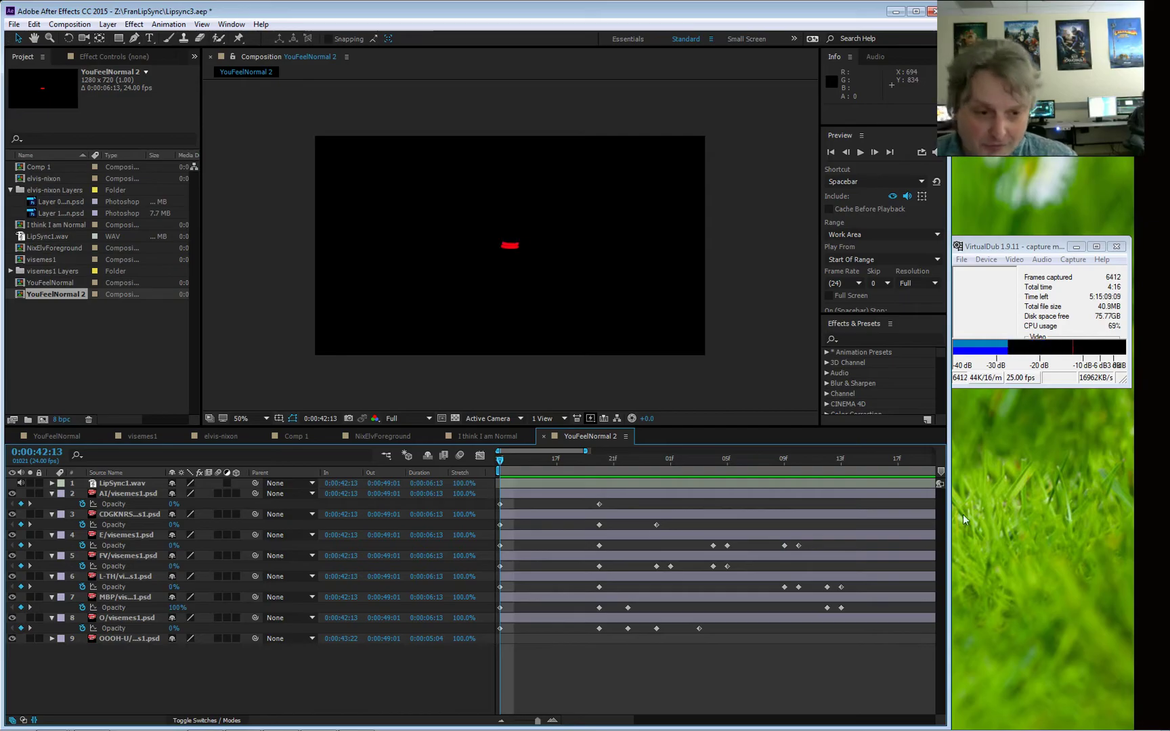
- Set the work area to run from about 0:00:44:00 to 0:00:45:17 and preview that section
{"action": "left_click", "coordinate": [551, 721]}
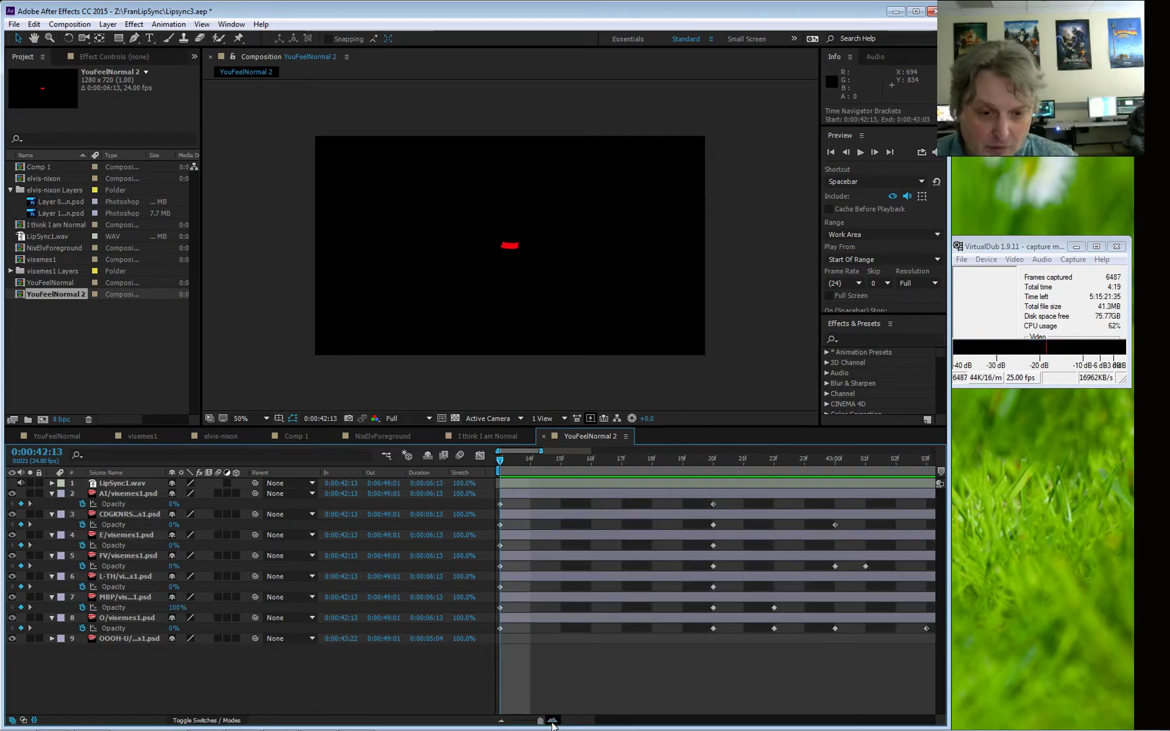
{"action": "left_click", "coordinate": [501, 722]}
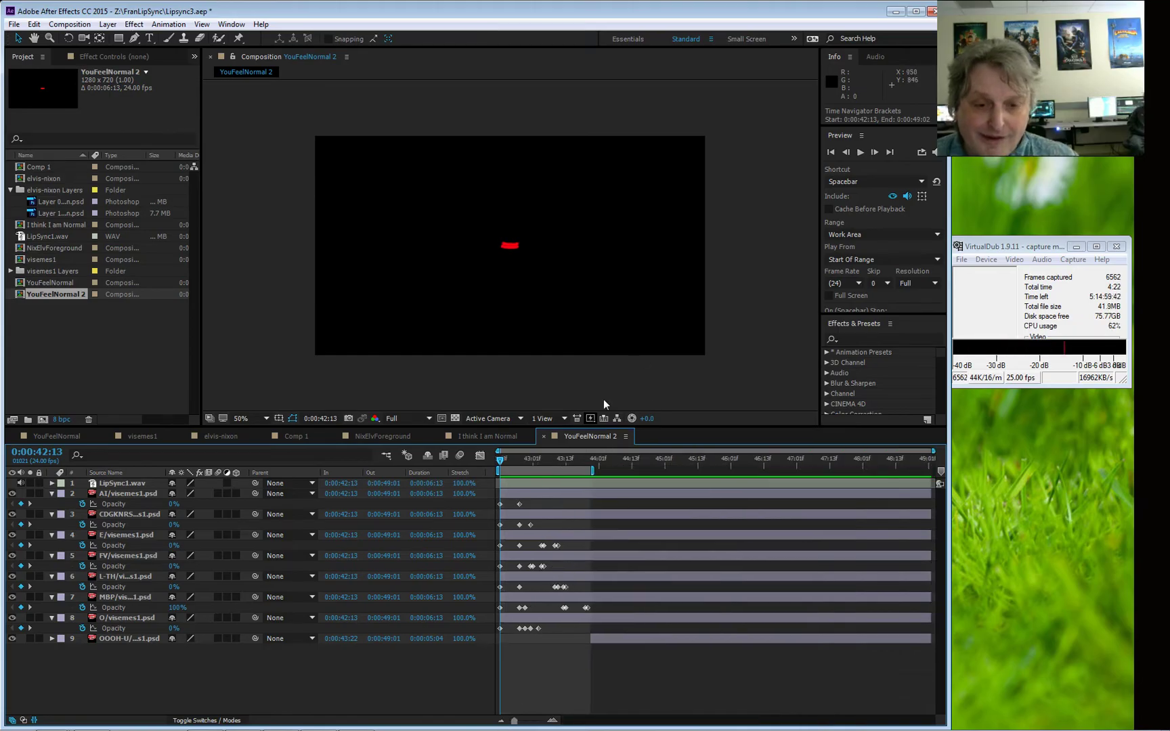
{"action": "left_click_drag", "start_coordinate": [595, 472], "coordinate": [716, 472]}
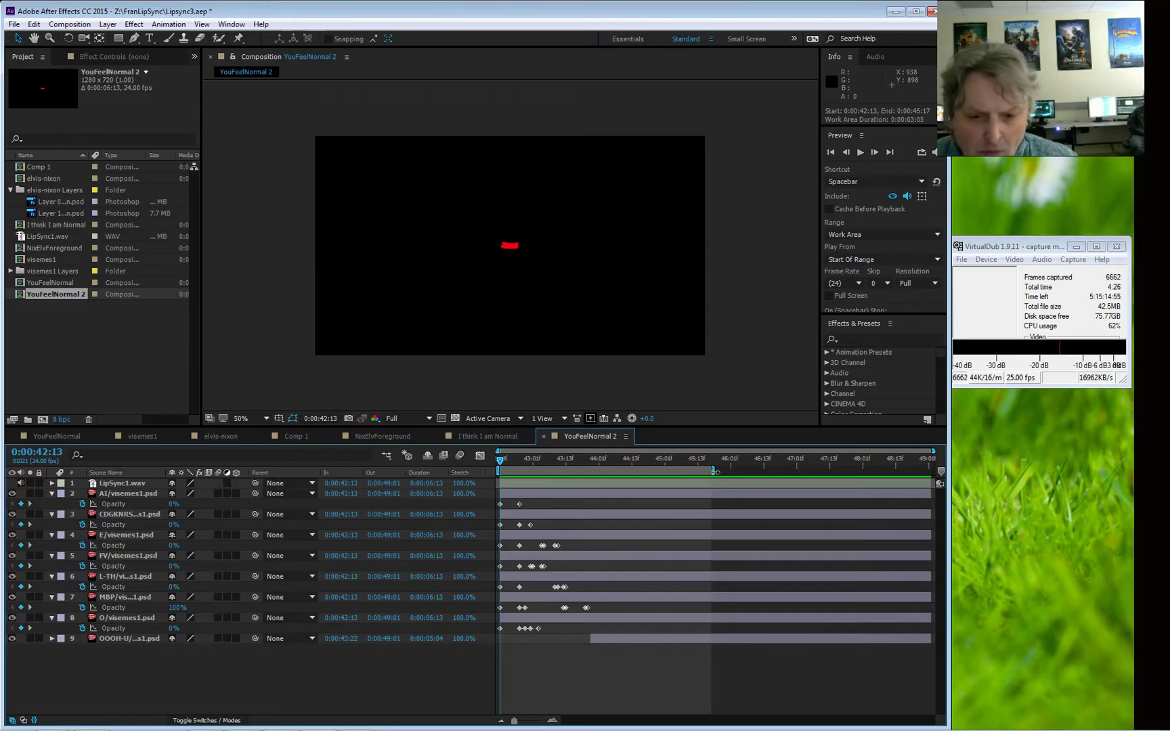
{"action": "left_click_drag", "start_coordinate": [502, 459], "coordinate": [597, 478]}
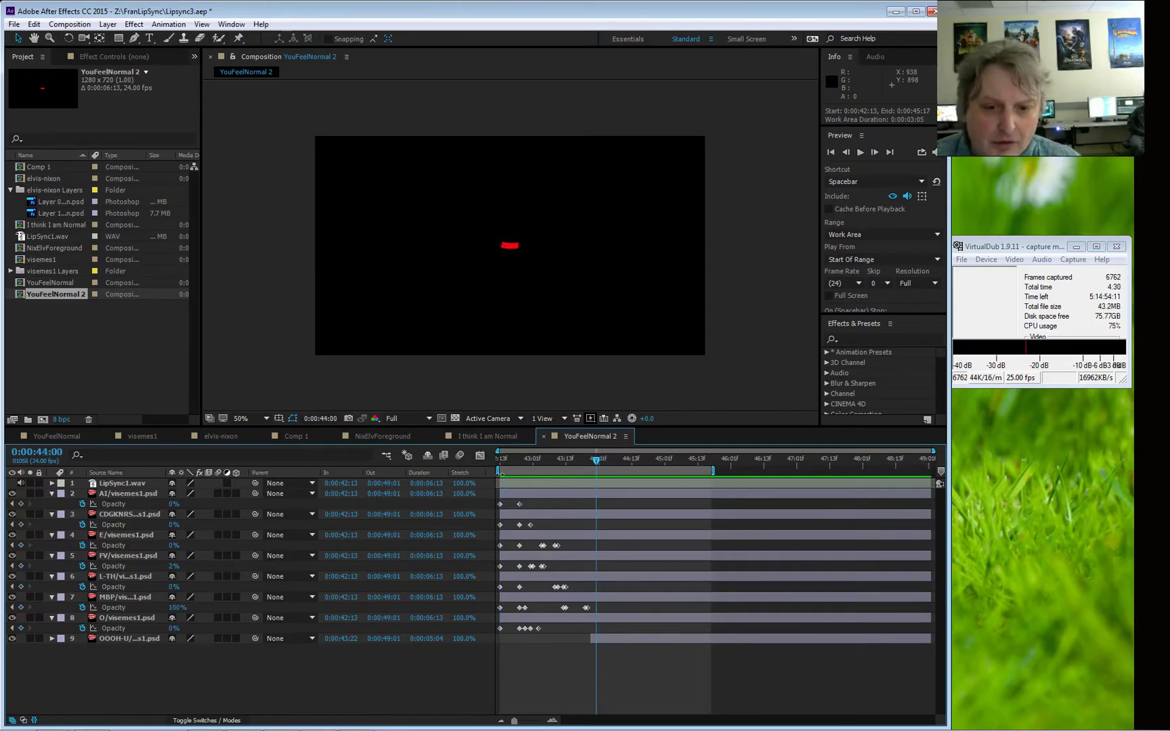
{"action": "left_click_drag", "start_coordinate": [499, 471], "coordinate": [602, 471]}
{"action": "key", "text": "space"}
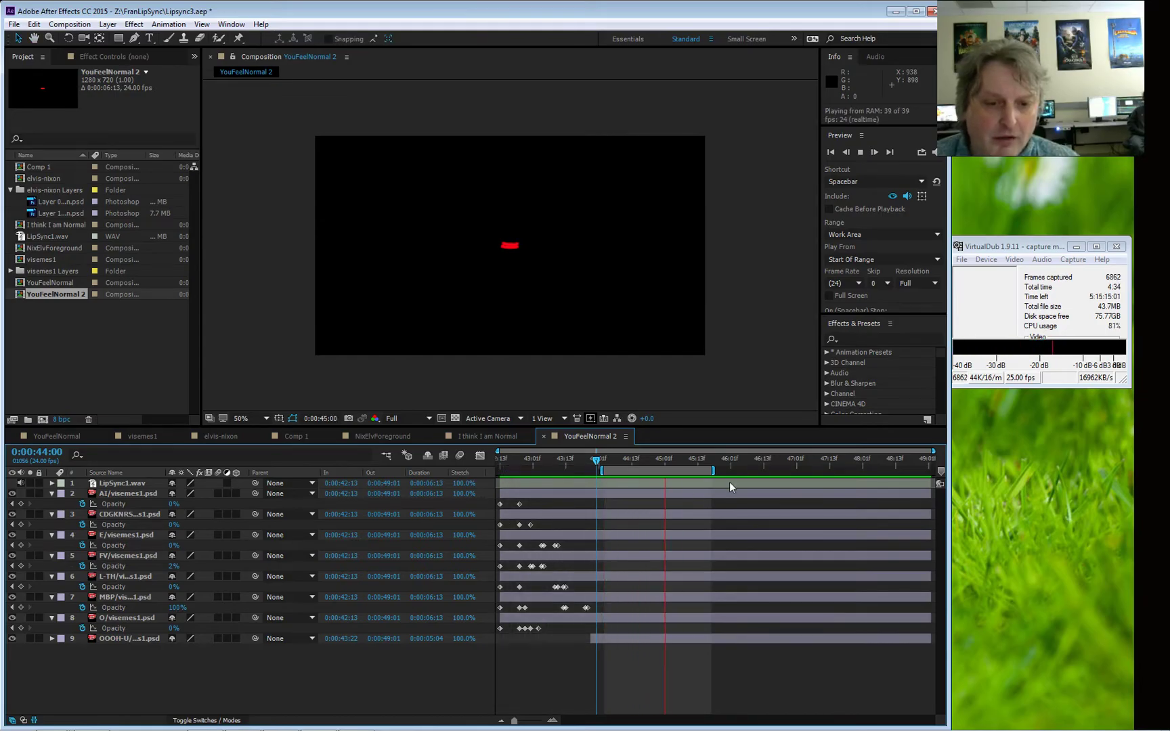
- Move the work area along the audio to span 0:00:45:03 to 0:00:48:09, previewing it to locate the phrase
{"action": "left_click_drag", "start_coordinate": [711, 469], "coordinate": [803, 468]}
{"action": "key", "text": "space"}
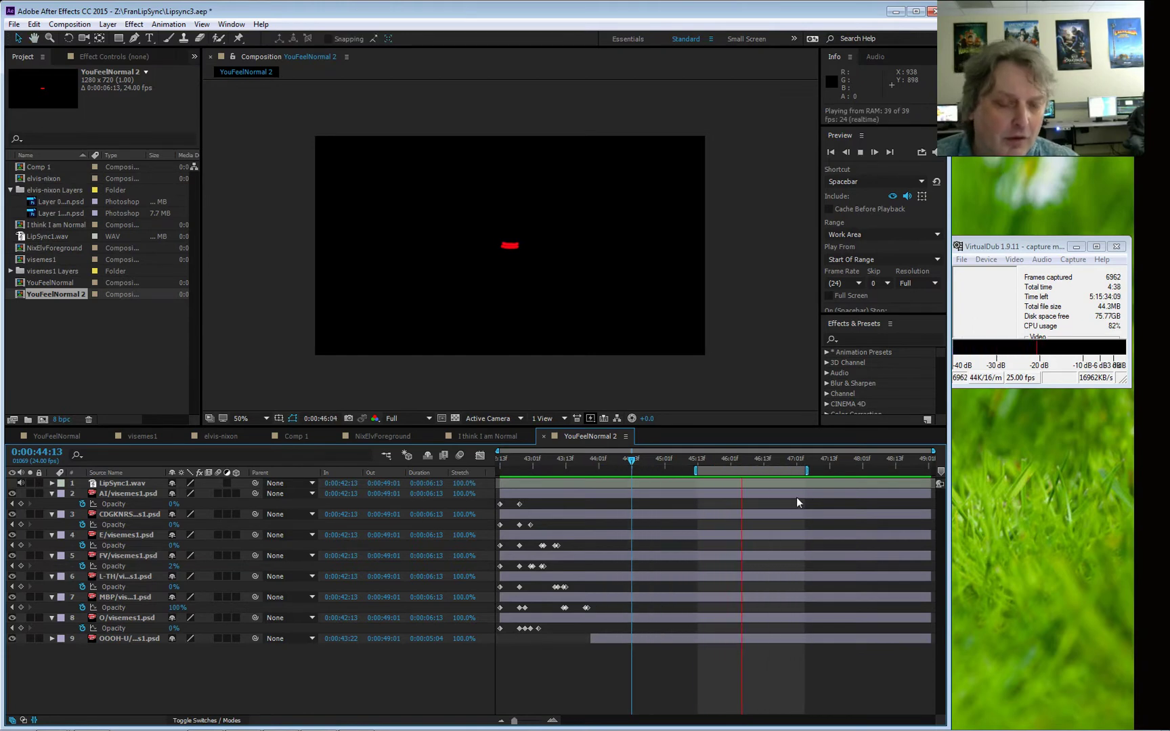
{"action": "key", "text": "space"}
{"action": "left_click_drag", "start_coordinate": [696, 471], "coordinate": [687, 470]}
{"action": "left_click_drag", "start_coordinate": [804, 472], "coordinate": [889, 469]}
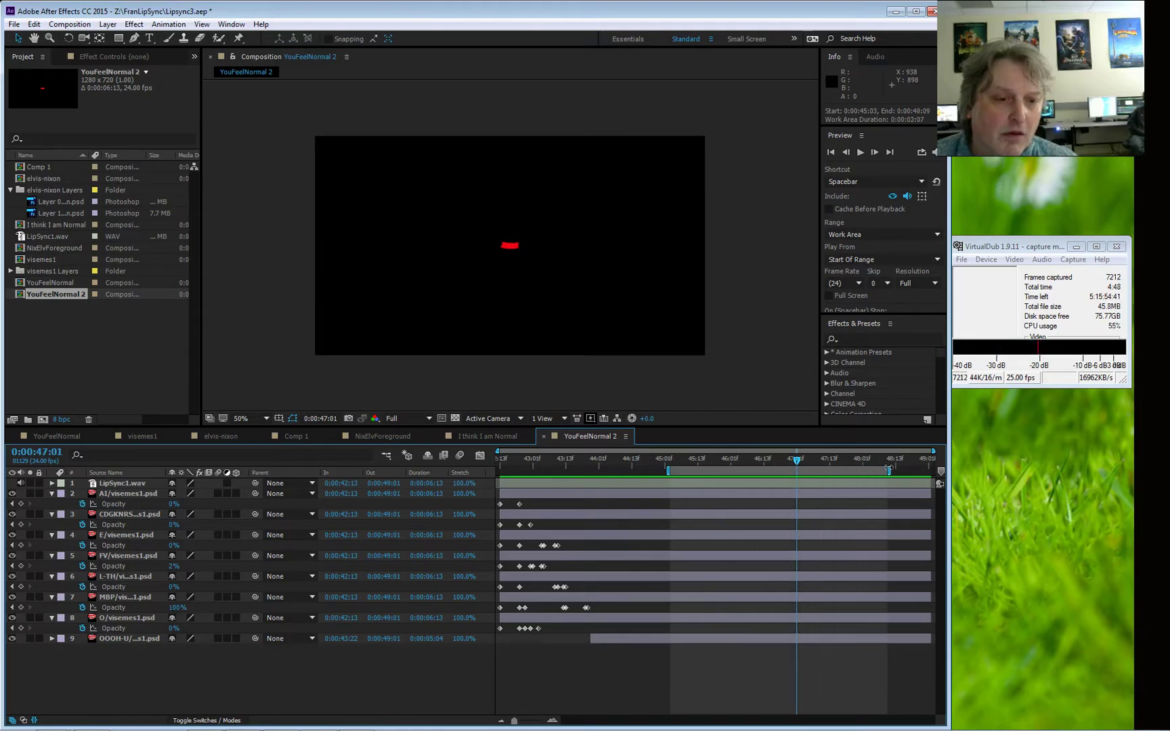
{"action": "key", "text": "space"}
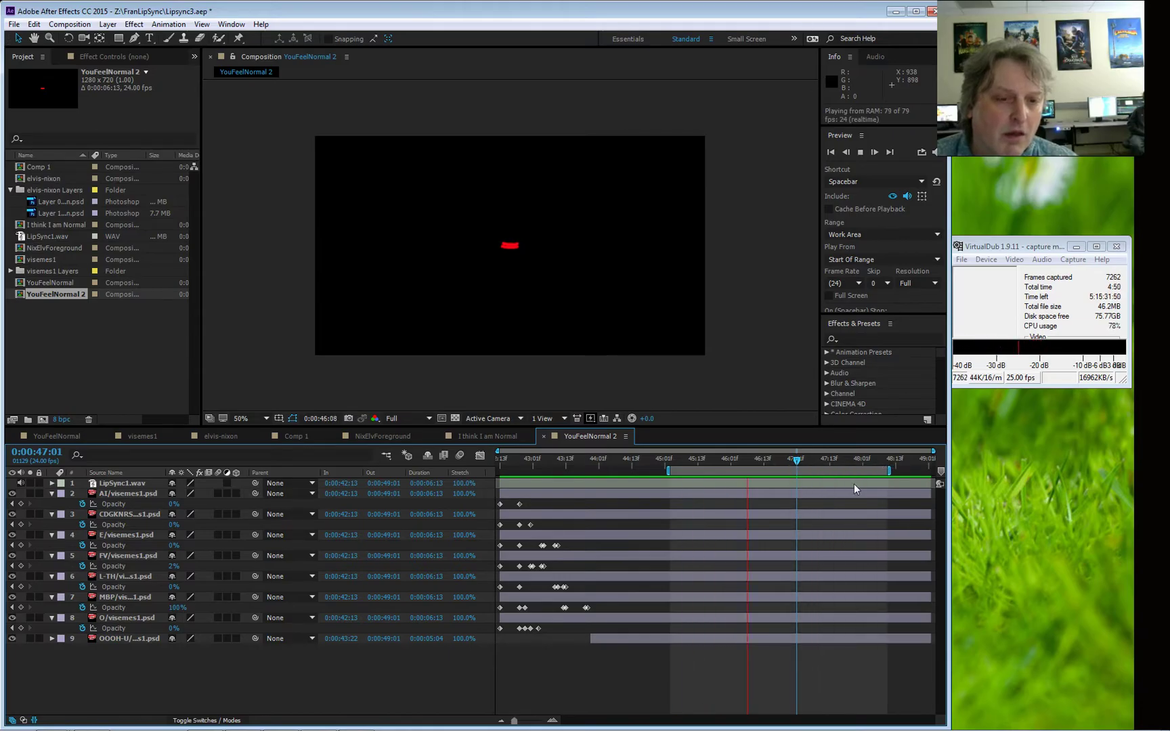
- Narrow the work area to 0:00:46:02–0:00:48:09 with previewing, and show the LipSync1.wav waveform
{"action": "left_click_drag", "start_coordinate": [887, 472], "coordinate": [880, 472]}
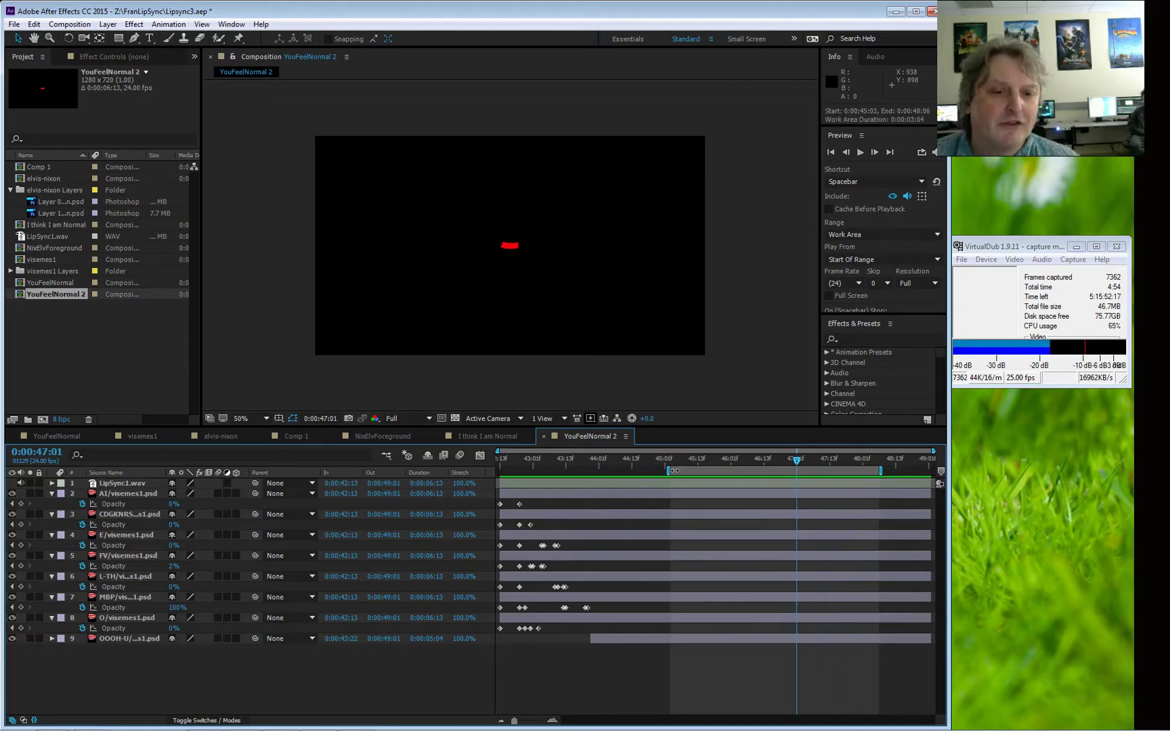
{"action": "left_click_drag", "start_coordinate": [668, 471], "coordinate": [723, 470]}
{"action": "key", "text": "space"}
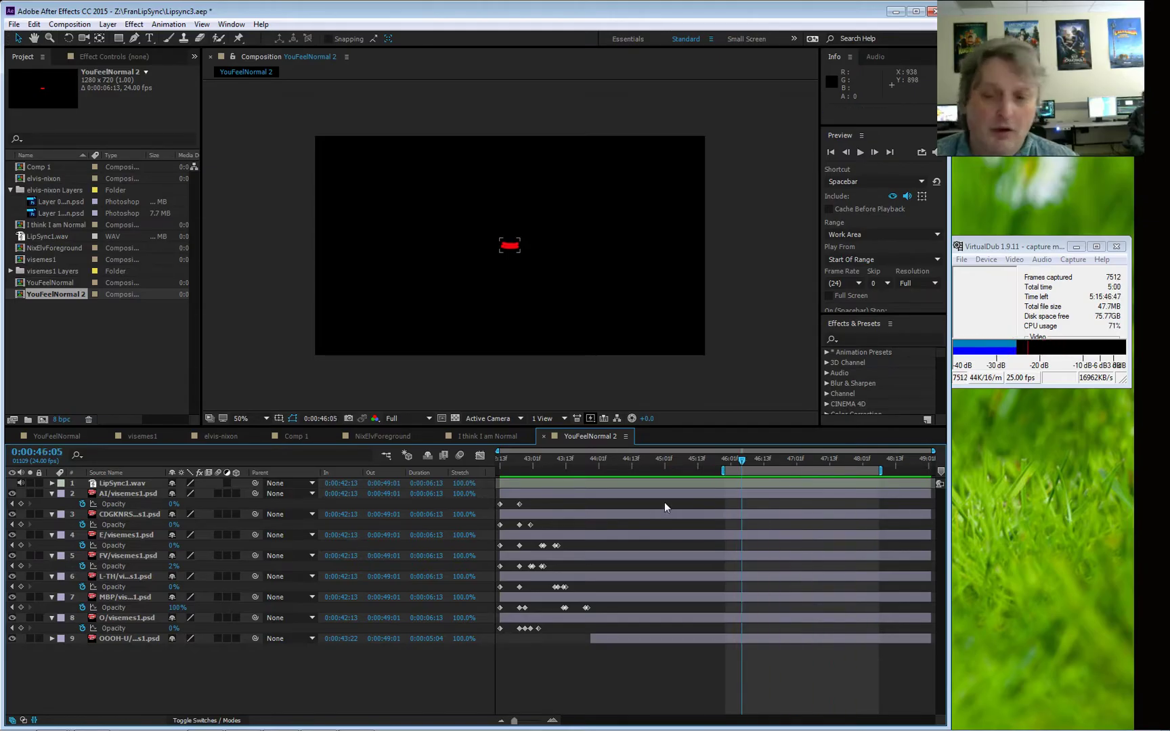
{"action": "key", "text": "space"}
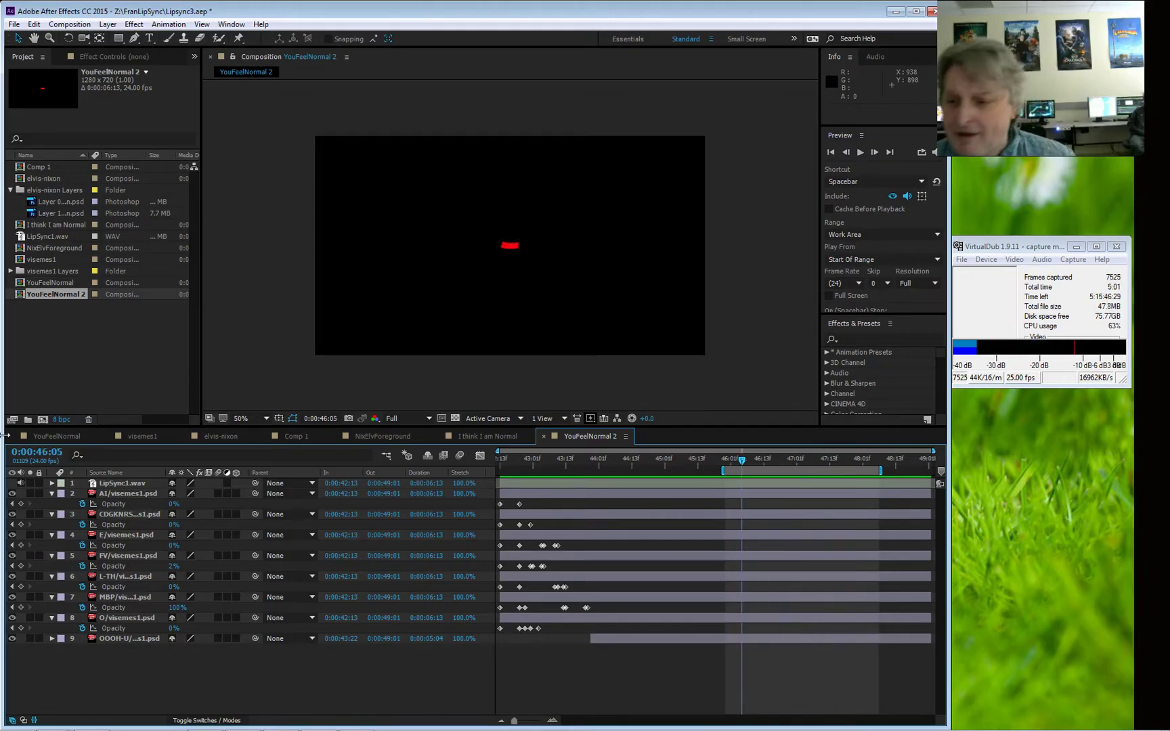
{"action": "left_click", "coordinate": [53, 483], "text": "ctrl"}
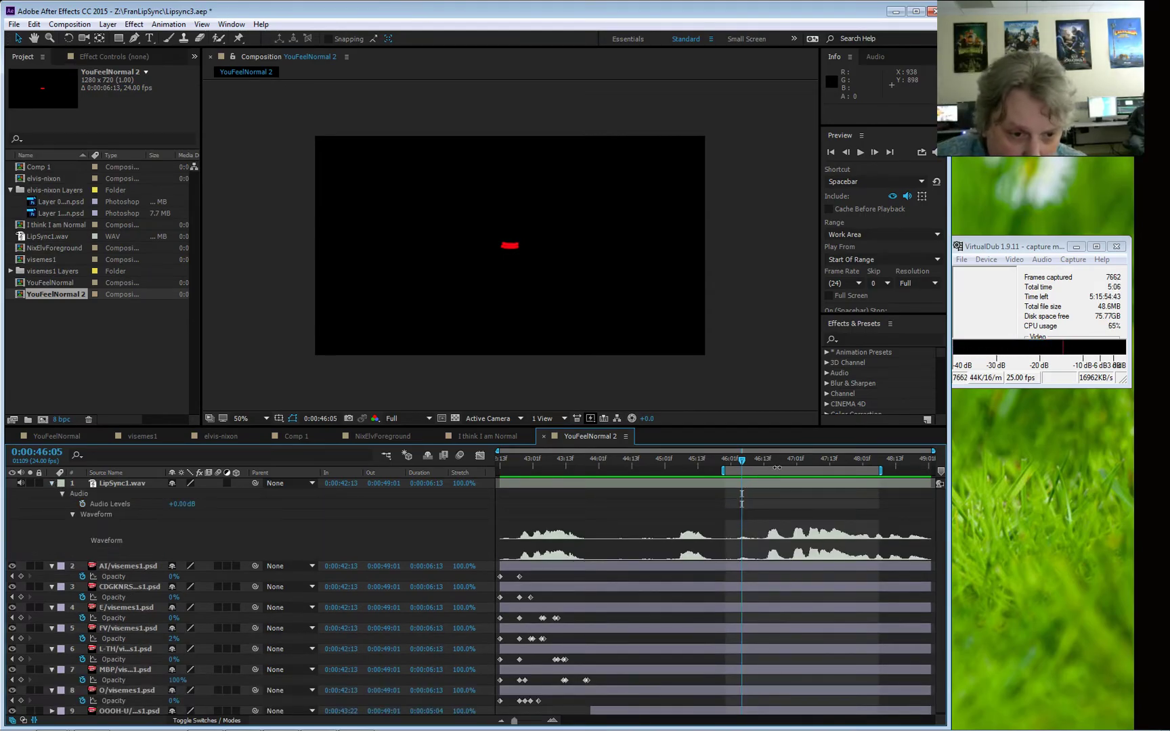
{"action": "left_click_drag", "start_coordinate": [777, 467], "coordinate": [788, 469]}
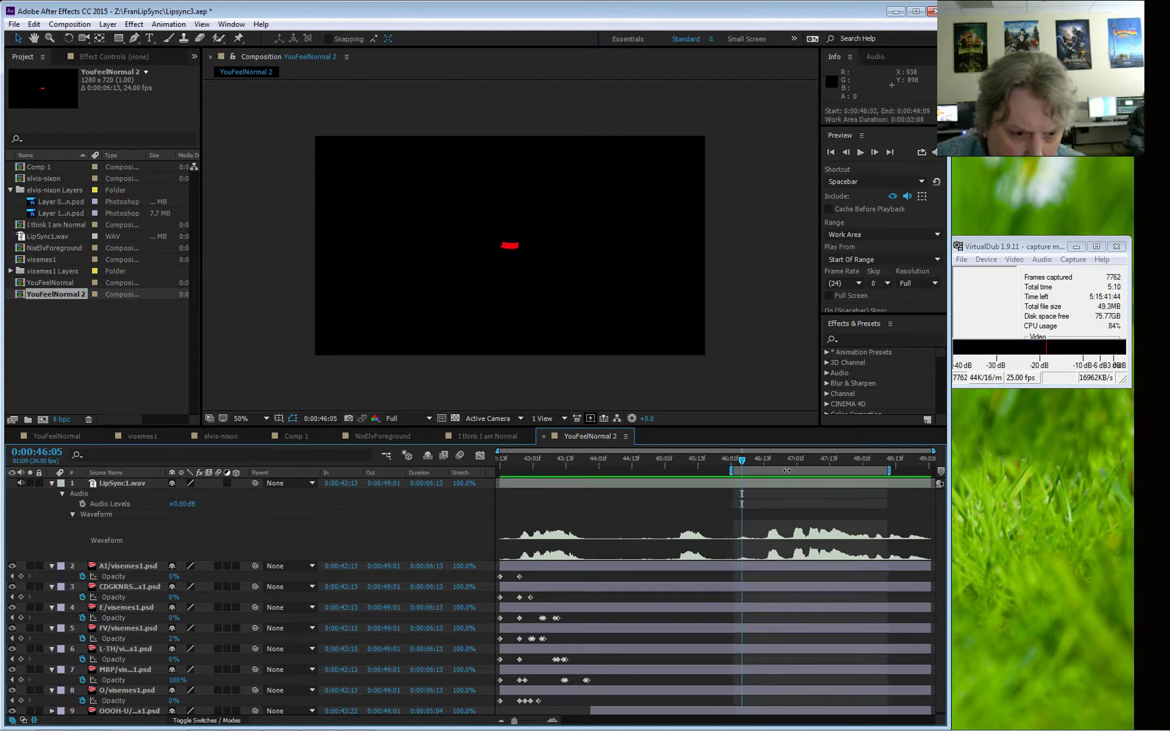
- Shift the OOOH-U/visemes1.psd layer in time so that it starts at 0:00:44:21
{"action": "left_click_drag", "start_coordinate": [674, 711], "coordinate": [730, 711]}
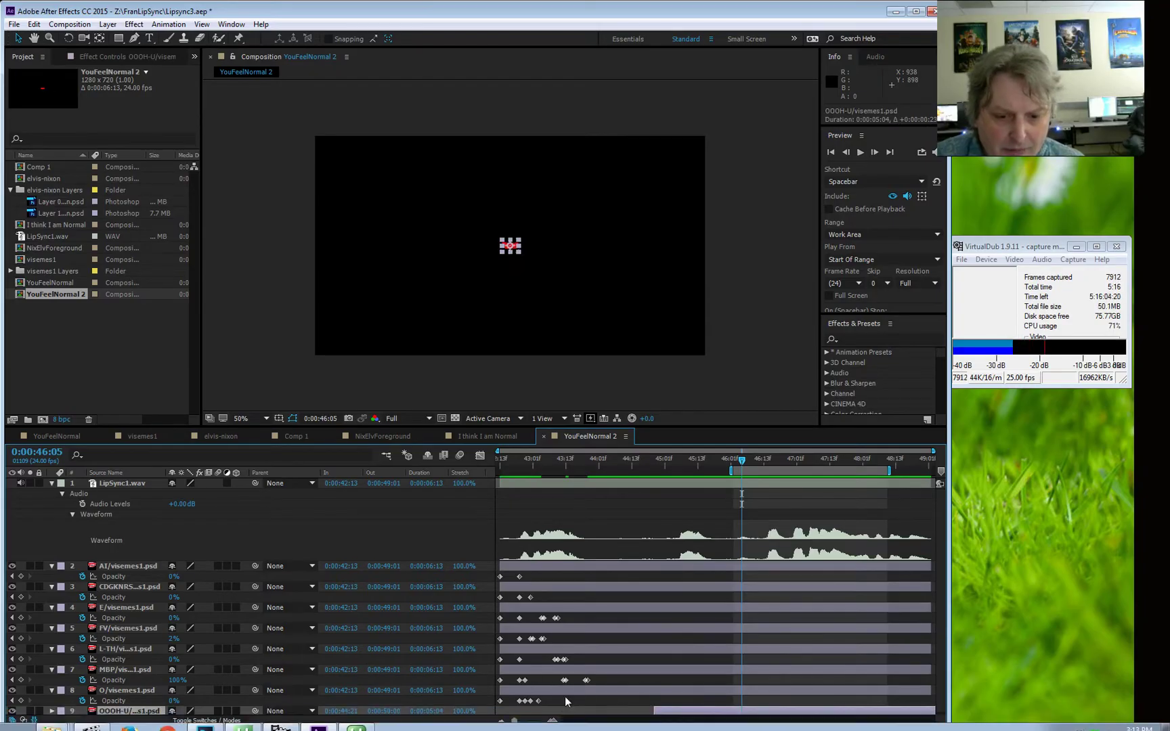
{"action": "left_click", "coordinate": [552, 721]}
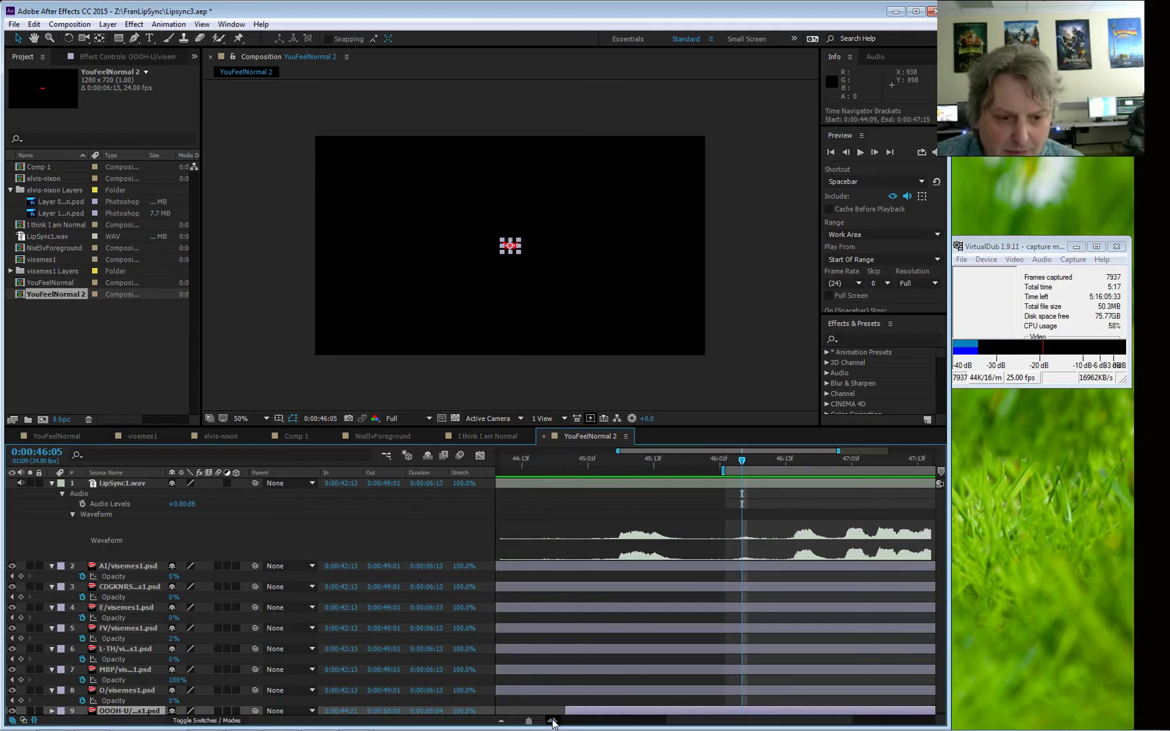
{"action": "left_click", "coordinate": [500, 722]}
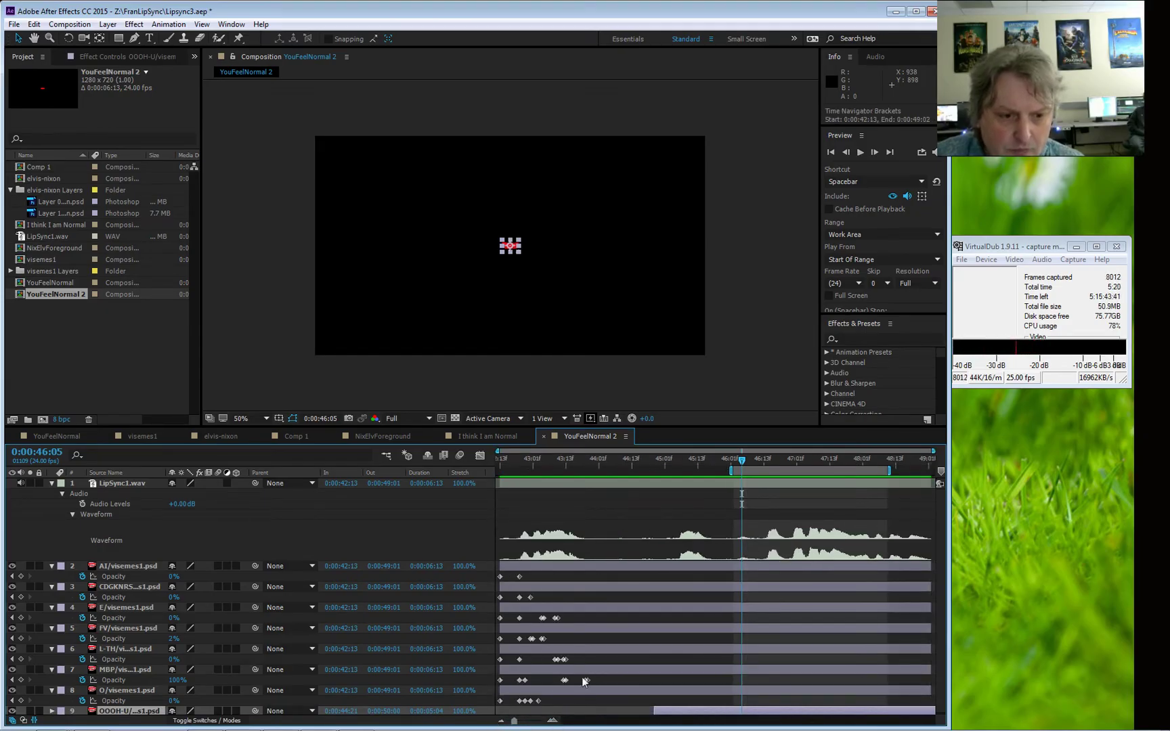
- Preview the phrase repeatedly and trim the end of the work area to 0:00:48:01
{"action": "key", "text": "space"}
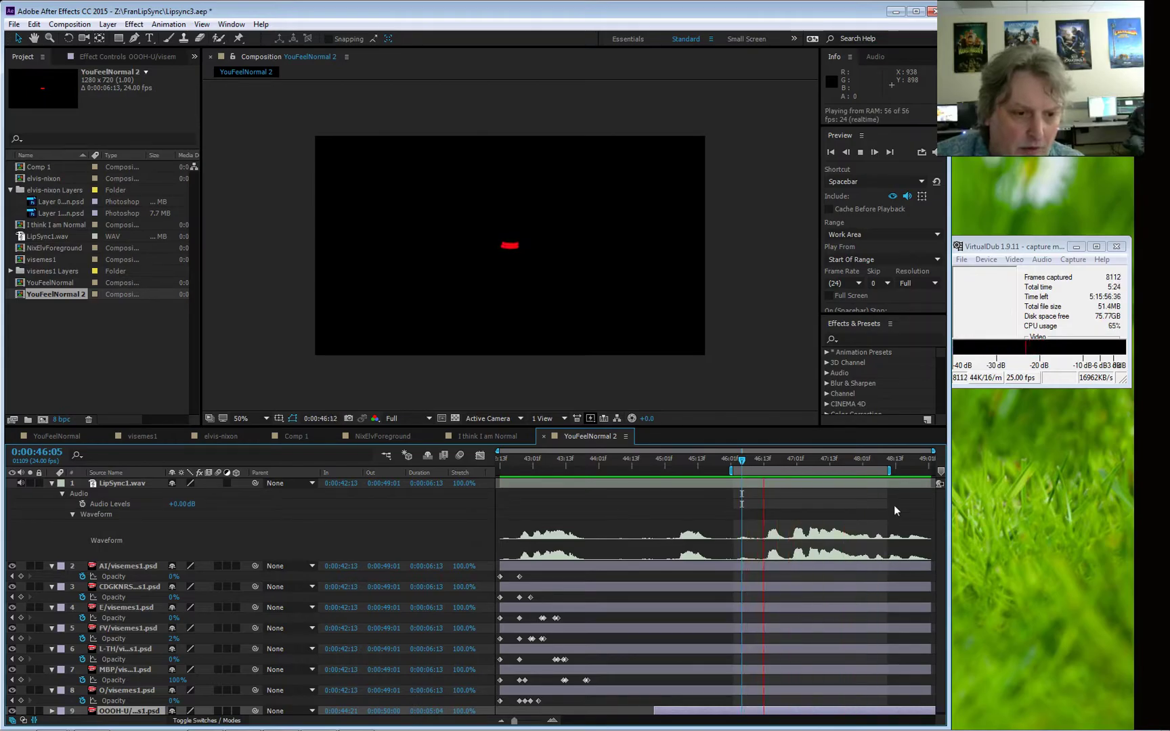
{"action": "key", "text": "space"}
{"action": "left_click_drag", "start_coordinate": [889, 471], "coordinate": [877, 482]}
{"action": "key", "text": "space"}
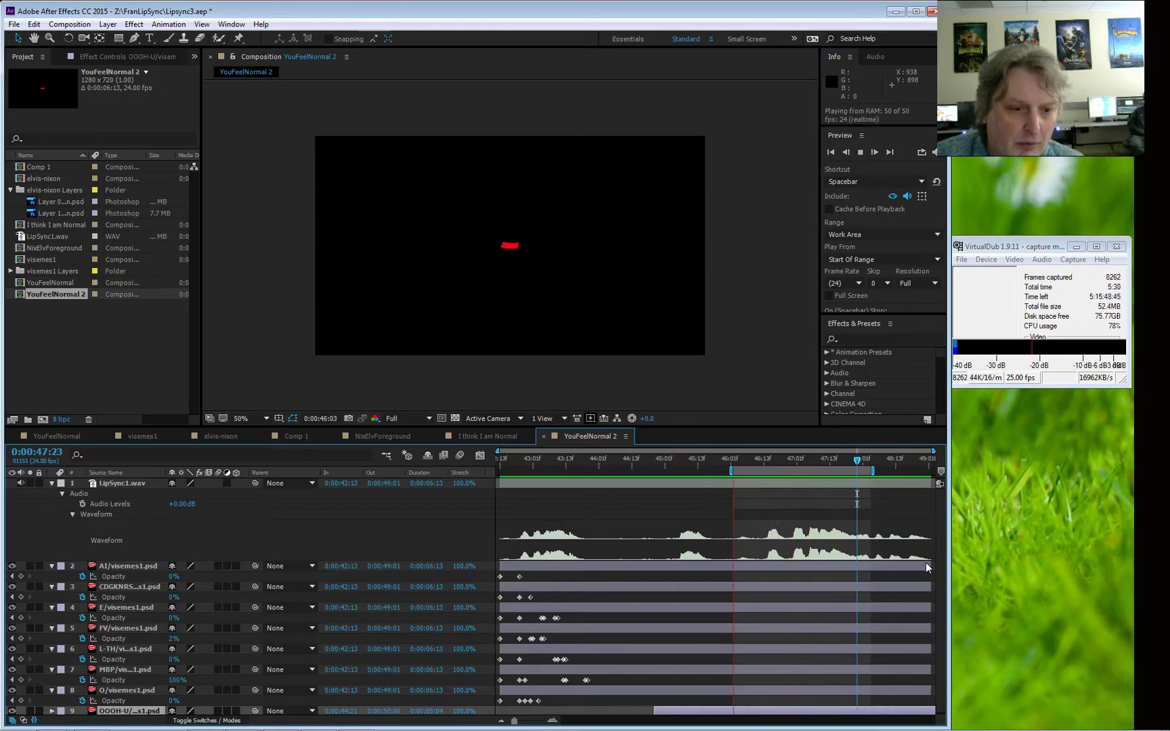
{"action": "key", "text": "space"}
{"action": "left_click_drag", "start_coordinate": [872, 471], "coordinate": [868, 472]}
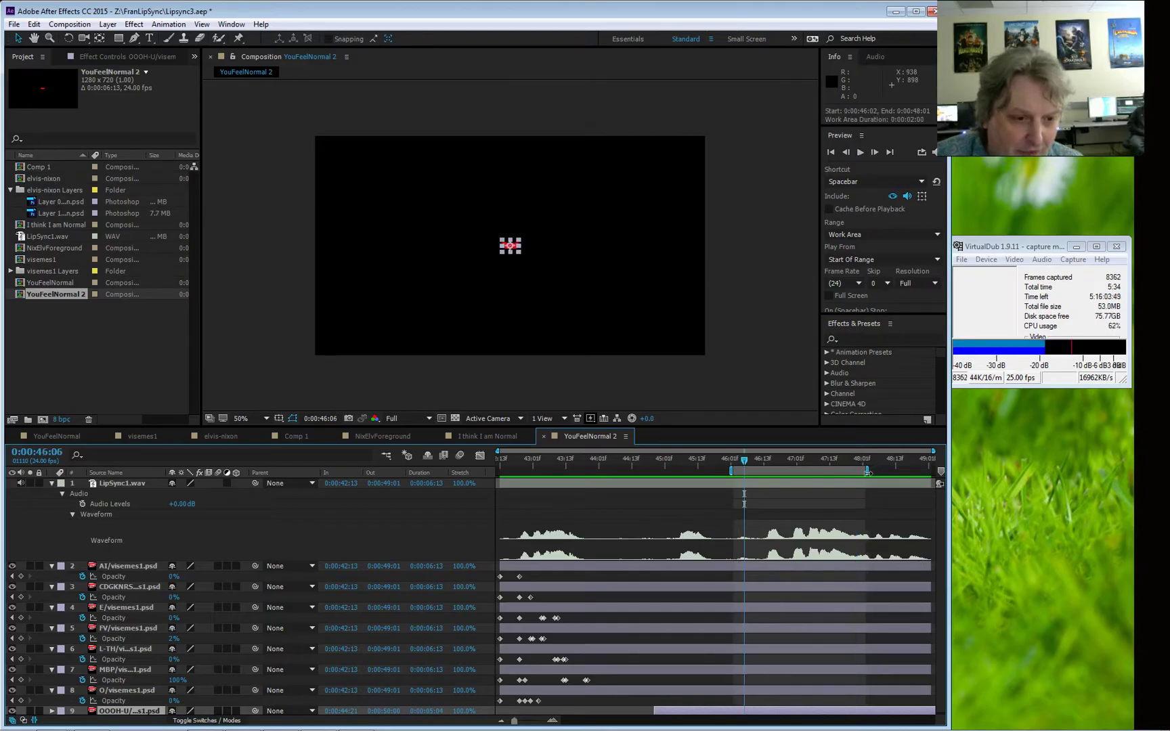
- Preview the phrase, and lift and extract the 0:00:46:02–0:00:48:01 work area for the OOOH-U/visemes1.psd layer
{"action": "key", "text": "space"}
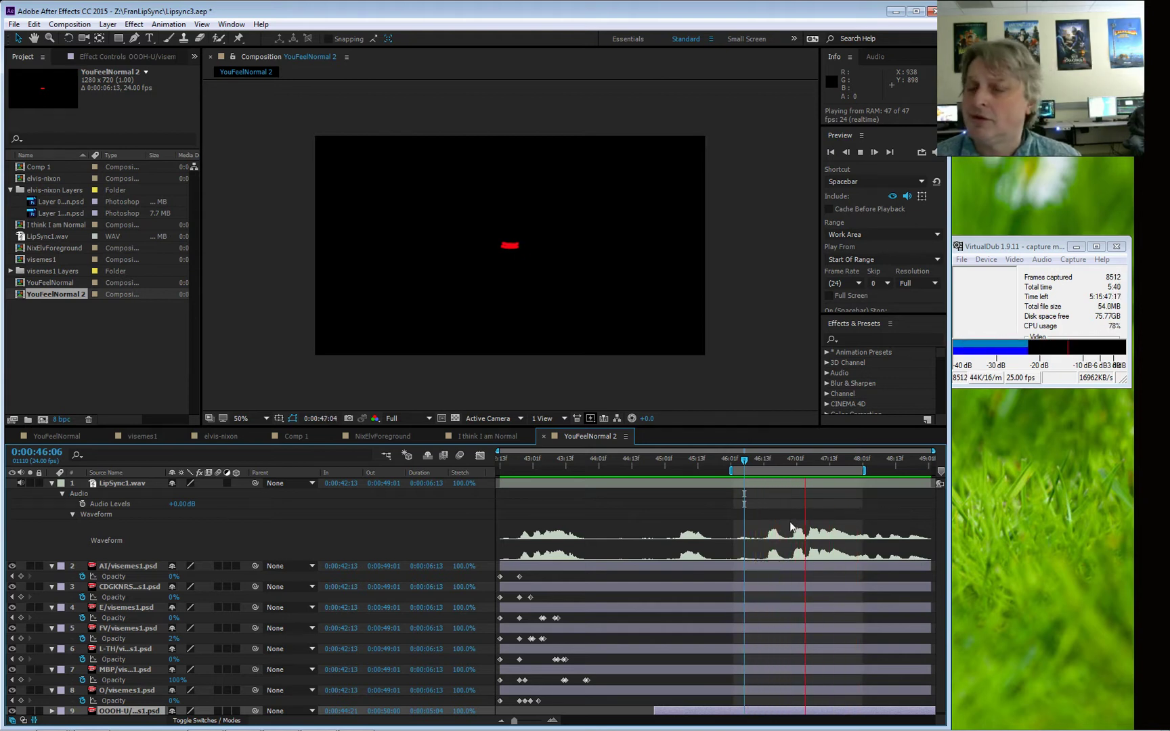
{"action": "key", "text": "space"}
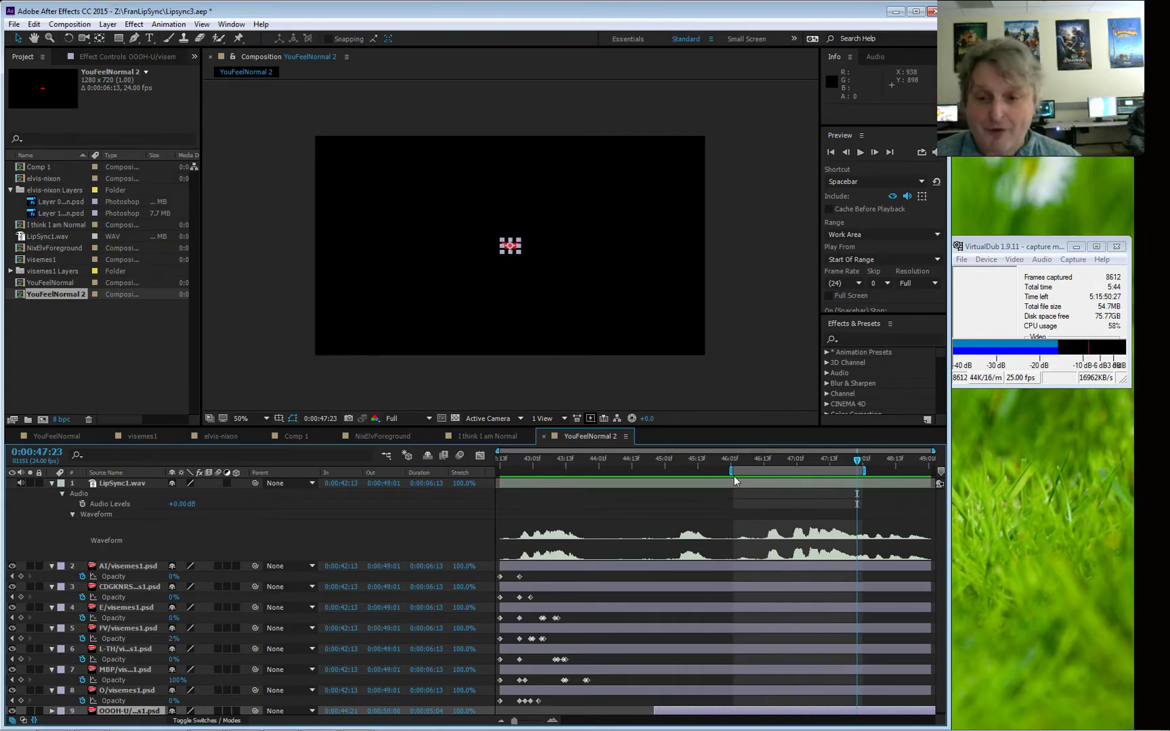
{"action": "right_click", "coordinate": [790, 469]}
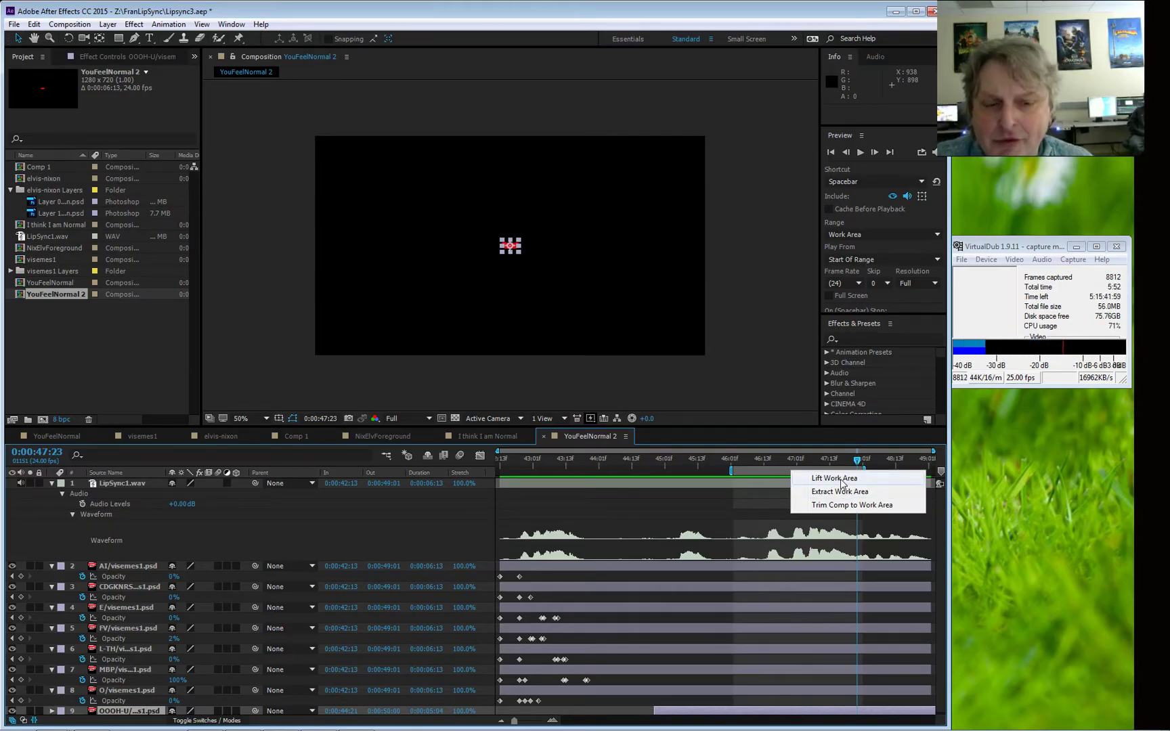
{"action": "left_click", "coordinate": [834, 478]}
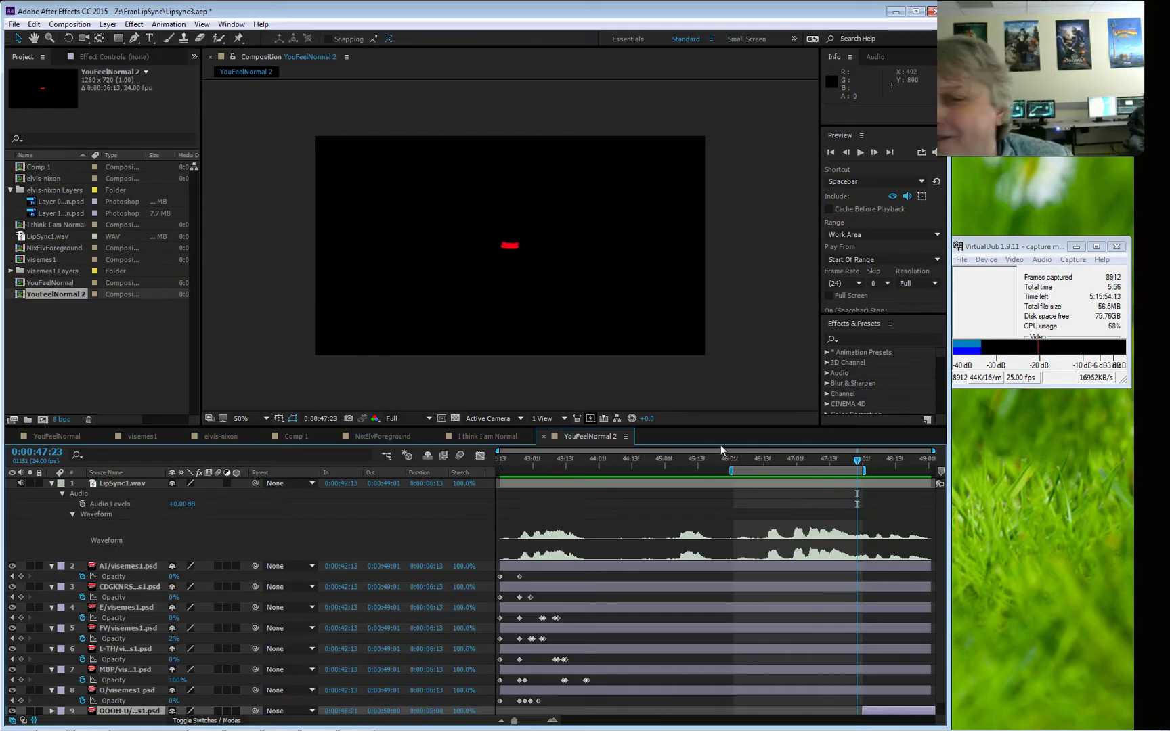
{"action": "right_click", "coordinate": [817, 469]}
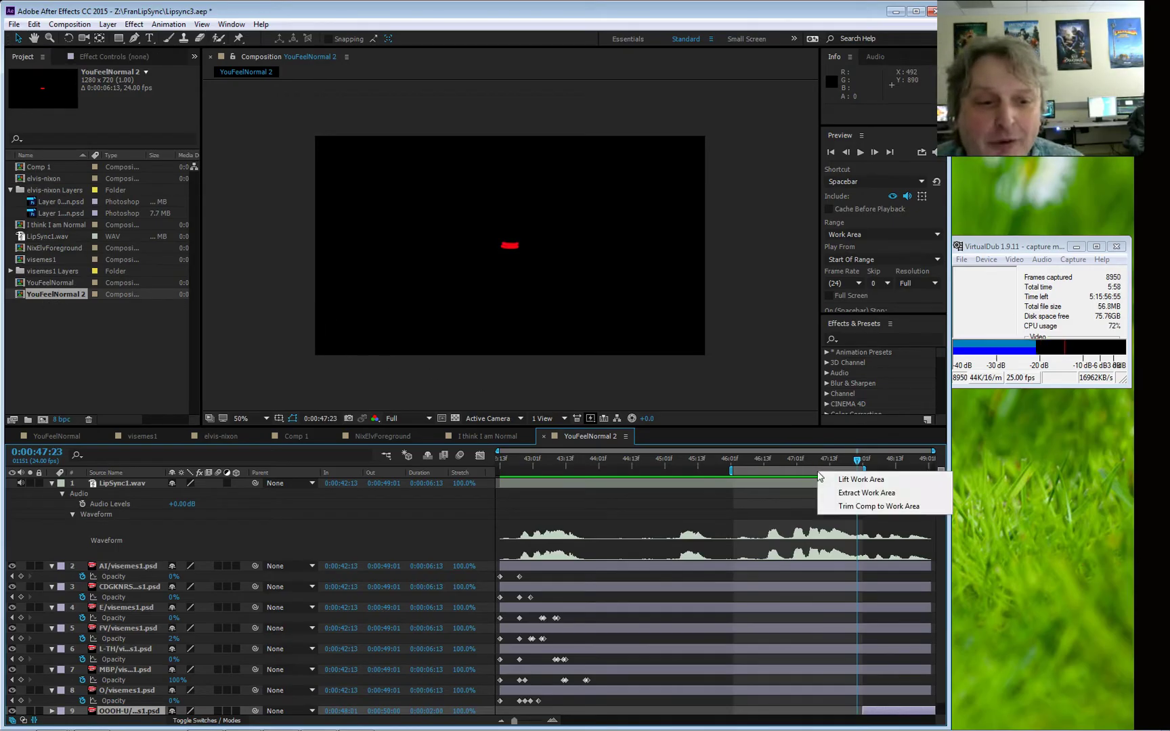
{"action": "left_click", "coordinate": [847, 493]}
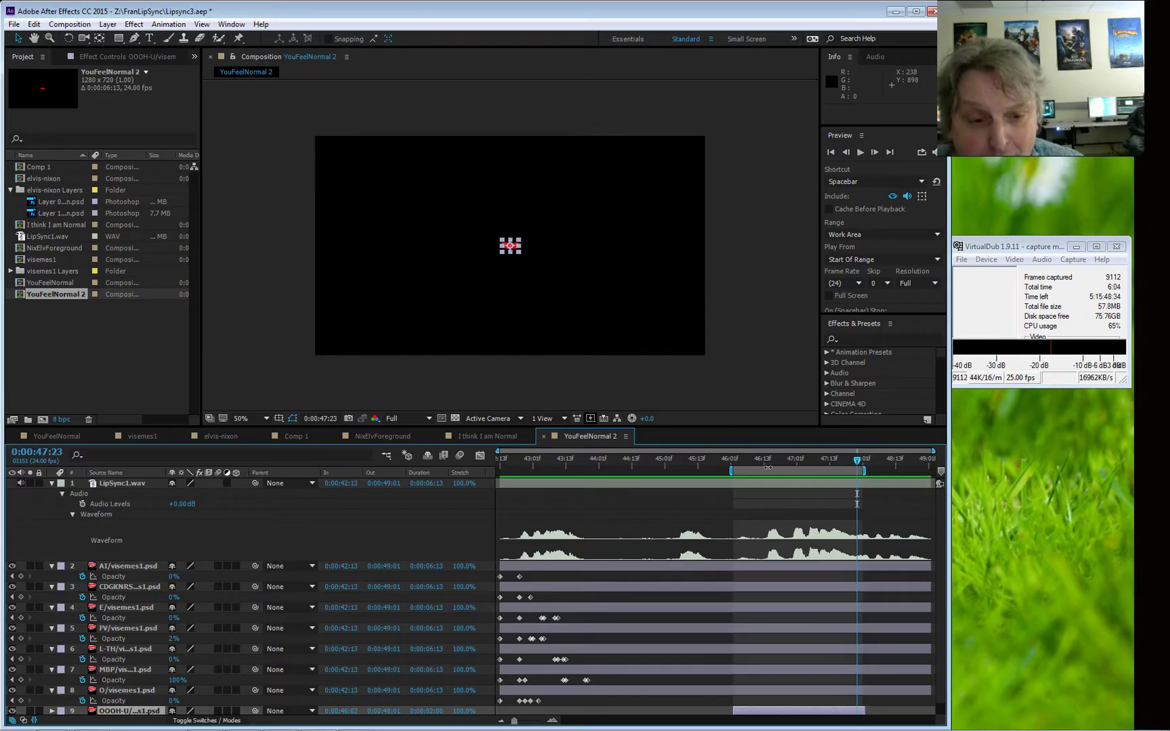
{"action": "left_click", "coordinate": [35, 25]}
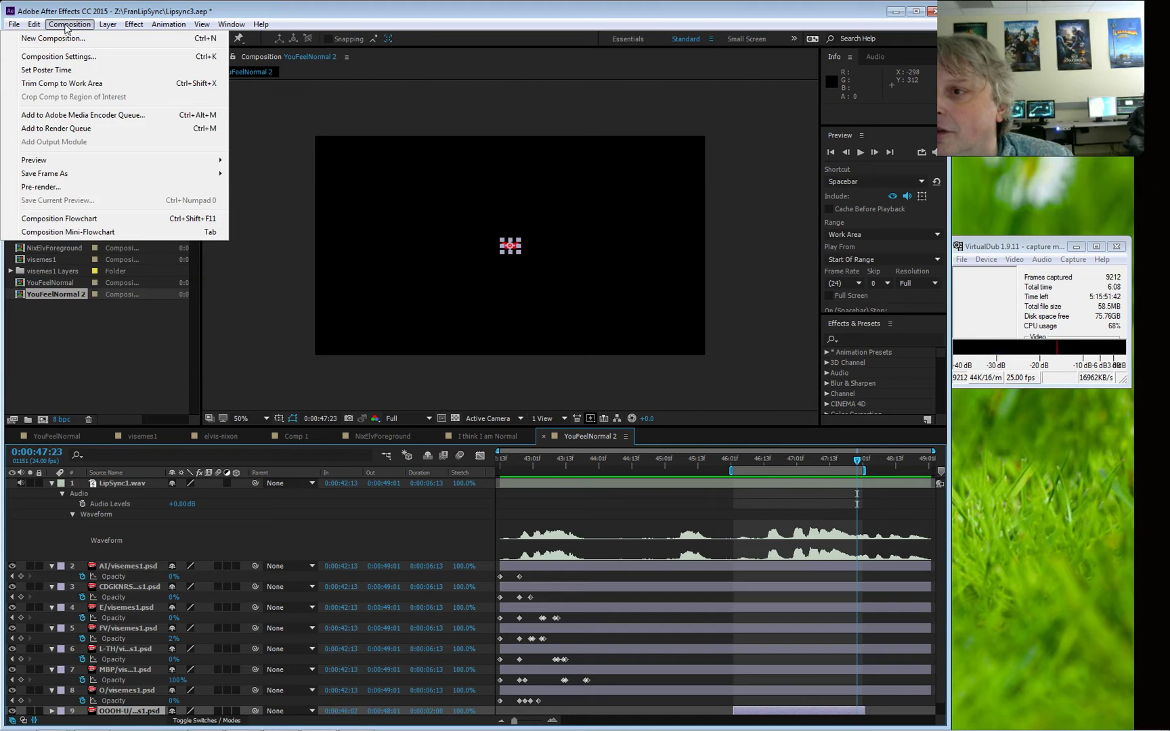
{"action": "mouse_move", "coordinate": [31, 30]}
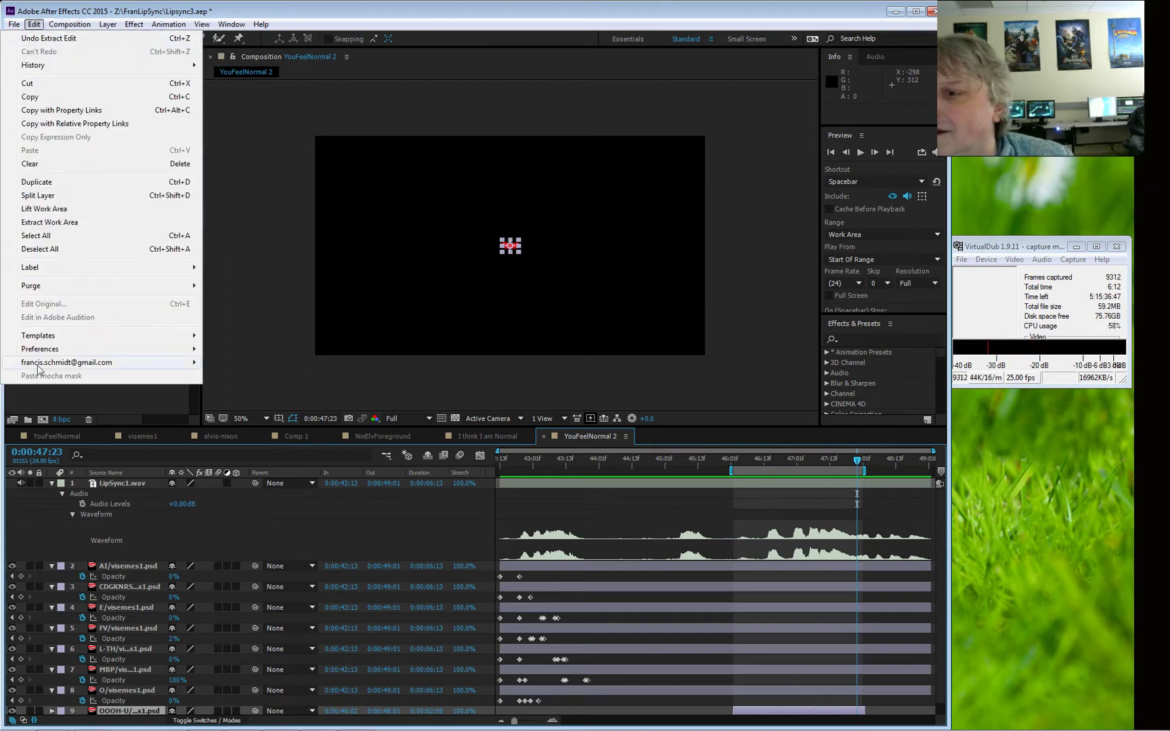
{"action": "left_click", "coordinate": [87, 419]}
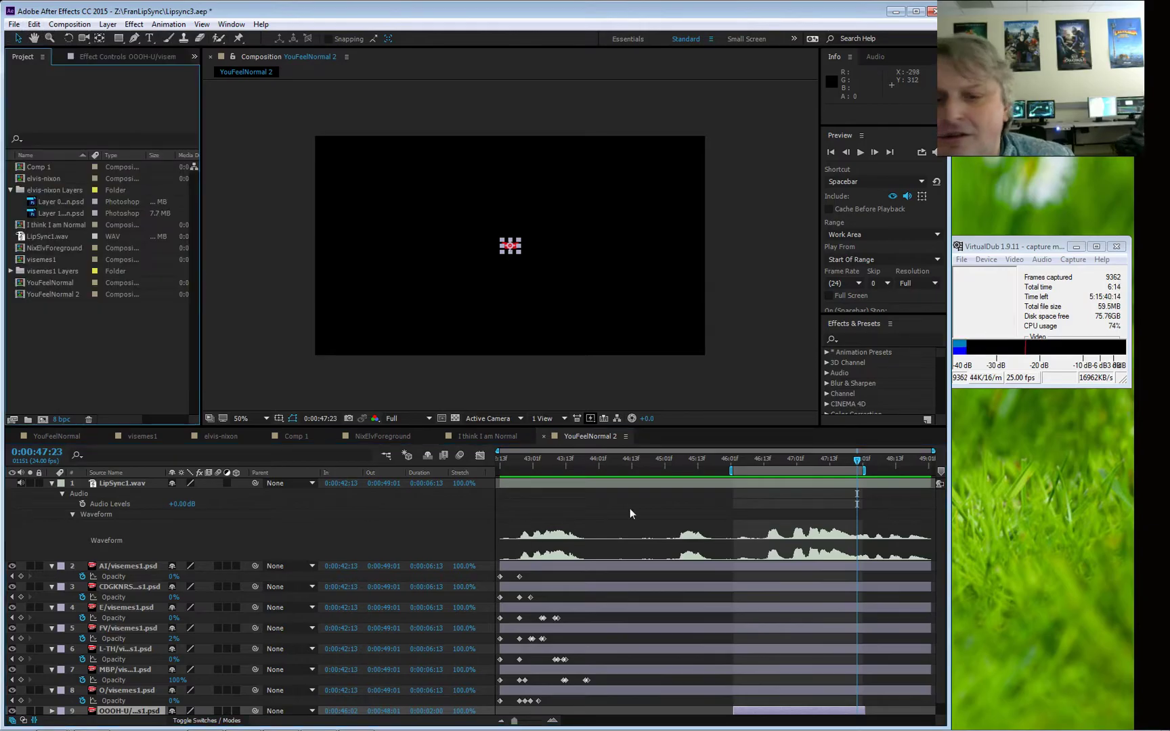
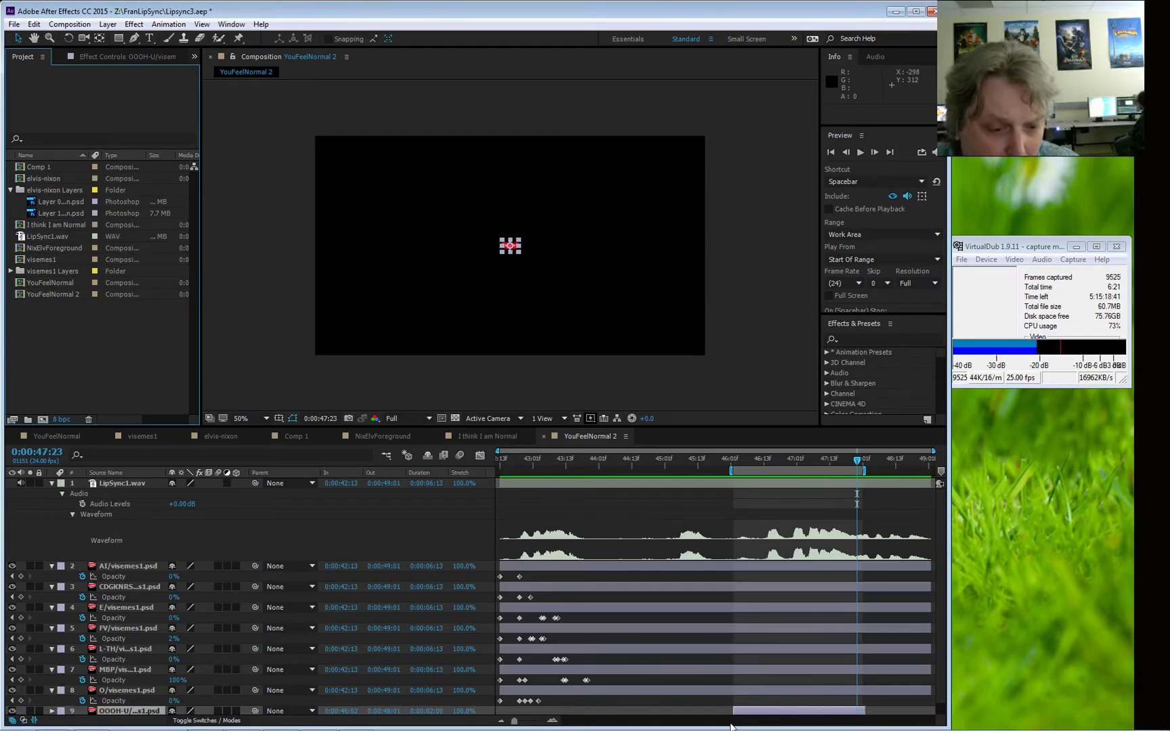
- Magnify the composition view to 400% and shift the OOOH-U/visemes1.psd layer to start at 0:00:45:07
{"action": "left_click_drag", "start_coordinate": [860, 469], "coordinate": [744, 488]}
{"action": "scroll", "coordinate": [514, 236], "scroll_direction": "up", "scroll_amount": 6}
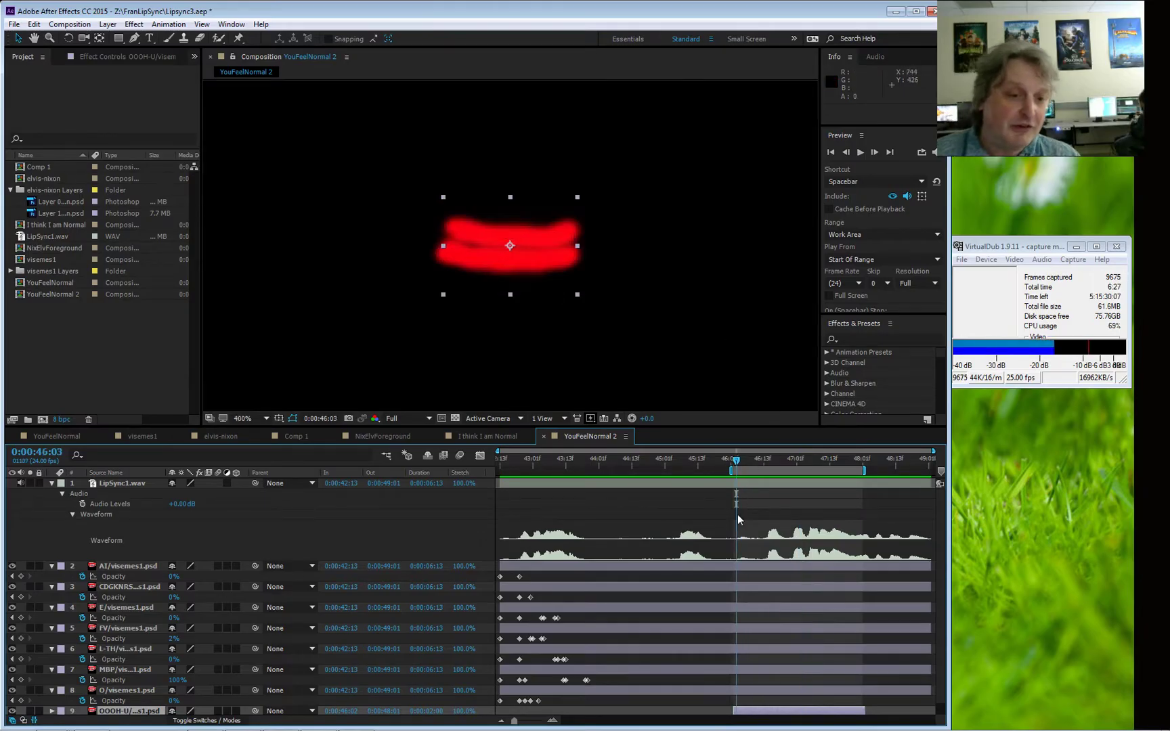
{"action": "left_click", "coordinate": [554, 723]}
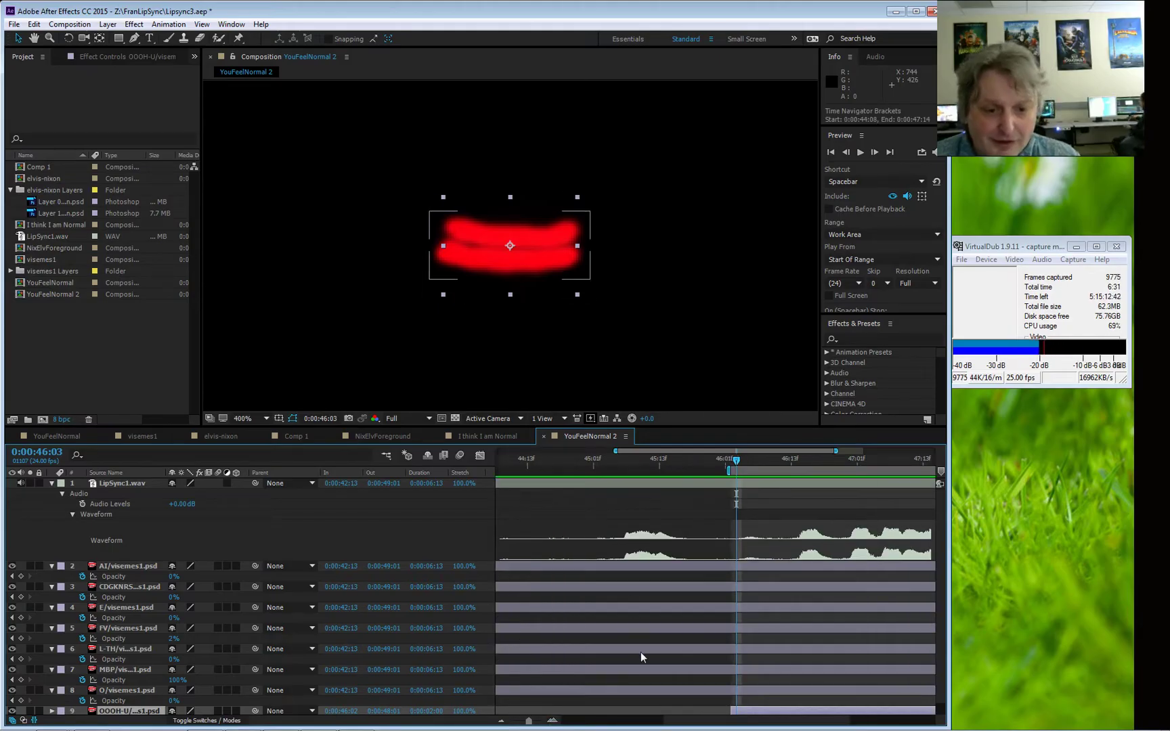
{"action": "left_click_drag", "start_coordinate": [753, 712], "coordinate": [669, 708]}
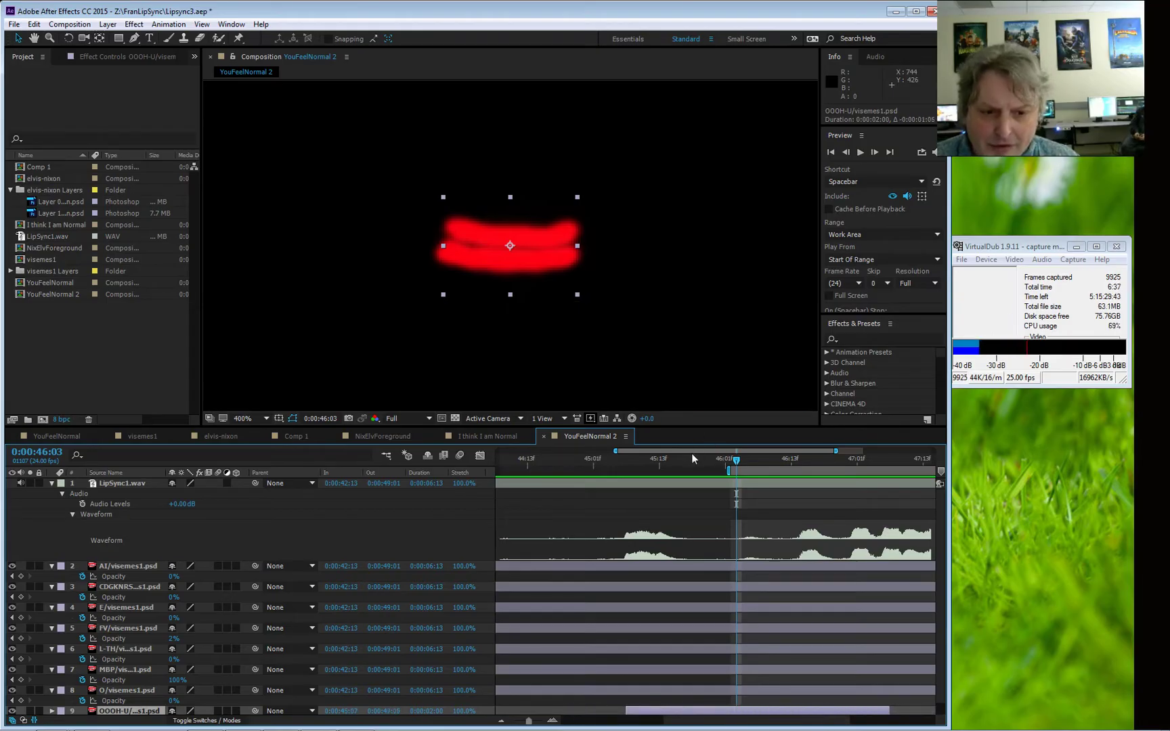
- Preview the phrase and keyframe the AI/visemes1.psd opacity at 0% on 0:00:46:15 and 100% on 0:00:46:17
{"action": "left_click_drag", "start_coordinate": [686, 451], "coordinate": [791, 440]}
{"action": "key", "text": "space"}
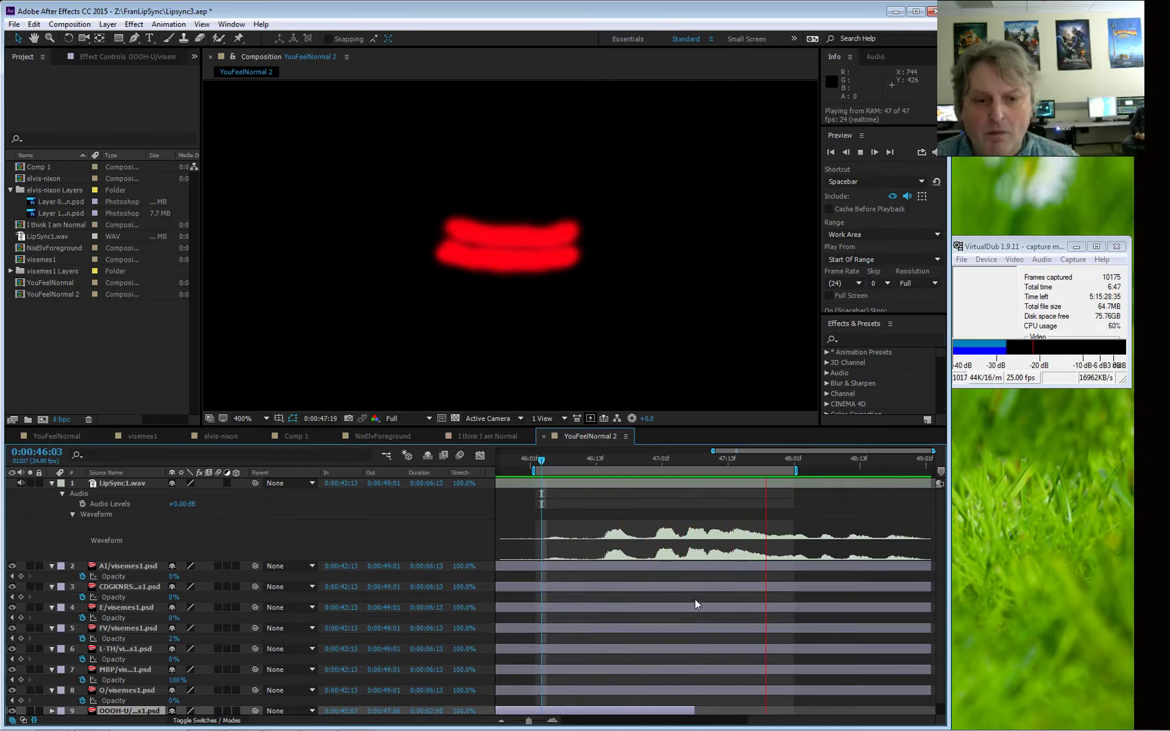
{"action": "key", "text": "space"}
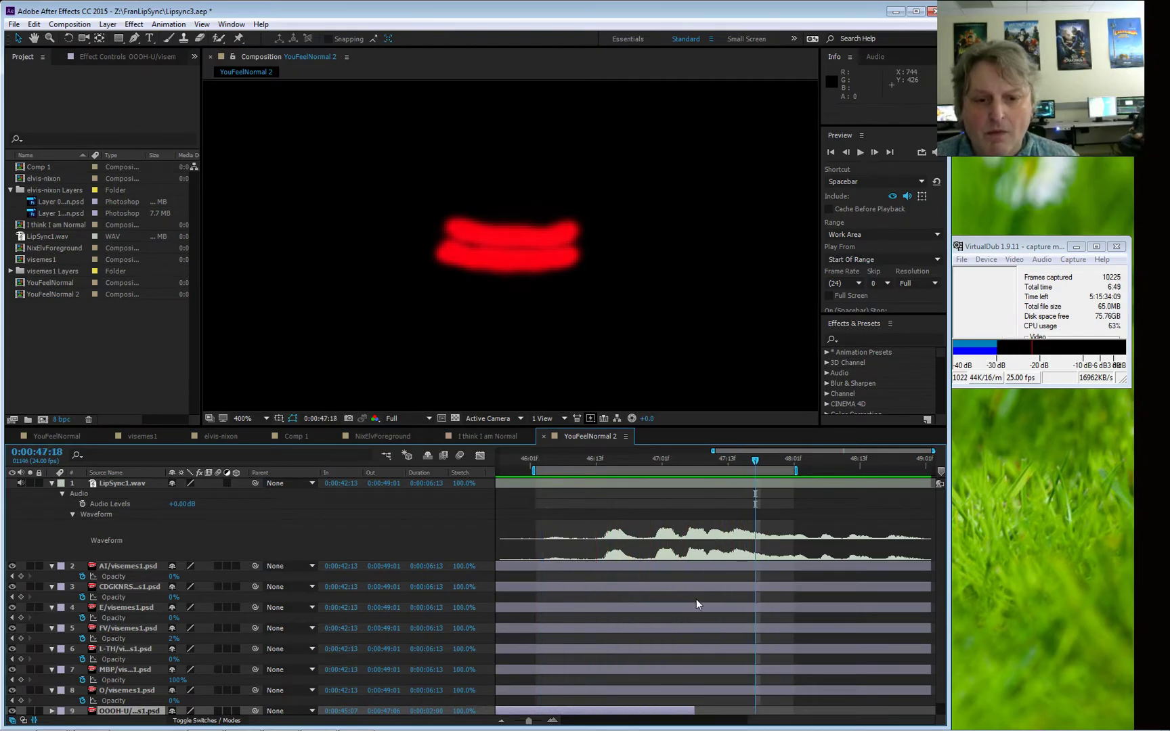
{"action": "left_click_drag", "start_coordinate": [756, 460], "coordinate": [589, 506]}
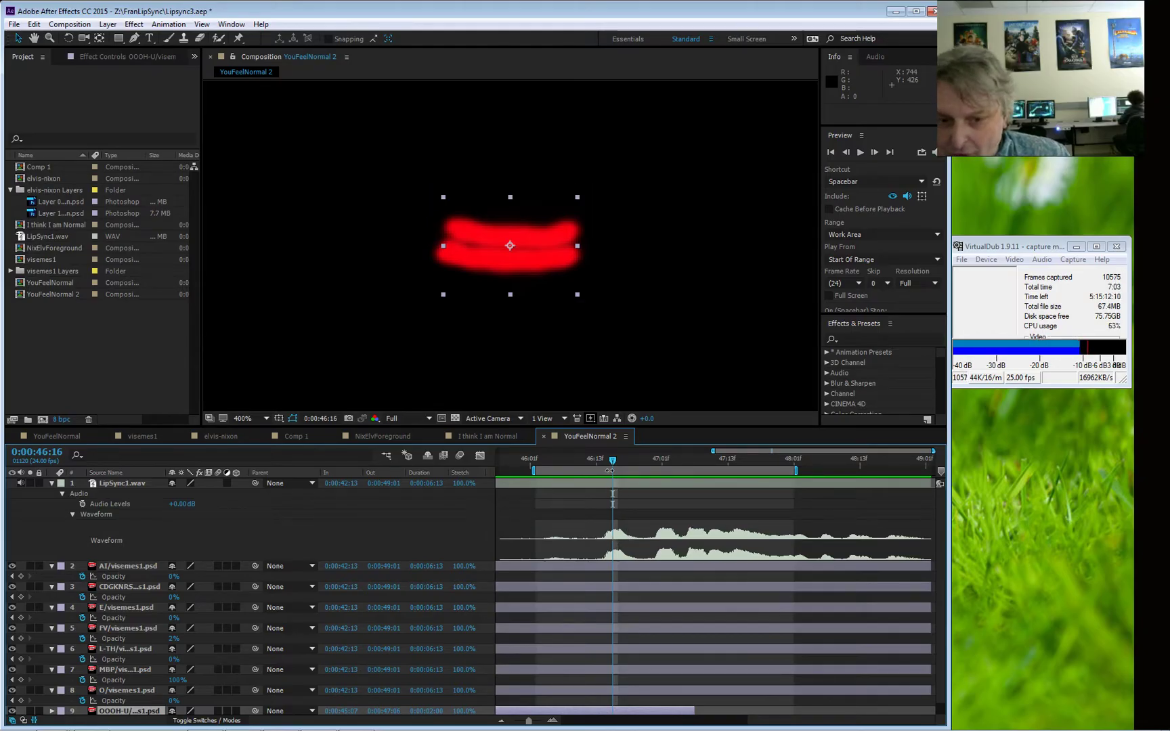
{"action": "left_click_drag", "start_coordinate": [610, 469], "coordinate": [607, 467]}
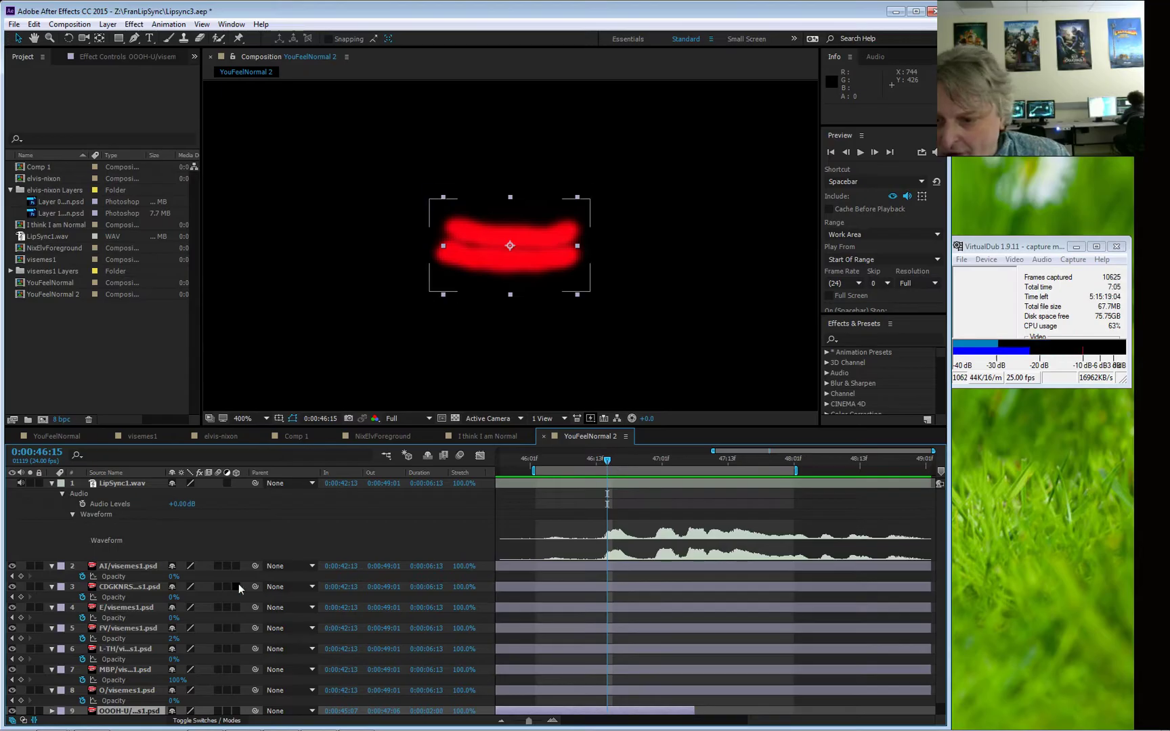
{"action": "mouse_move", "coordinate": [171, 581]}
{"action": "left_mouse_down"}
{"action": "mouse_move", "coordinate": [196, 581]}
{"action": "mouse_move", "coordinate": [171, 581]}
{"action": "left_mouse_up"}
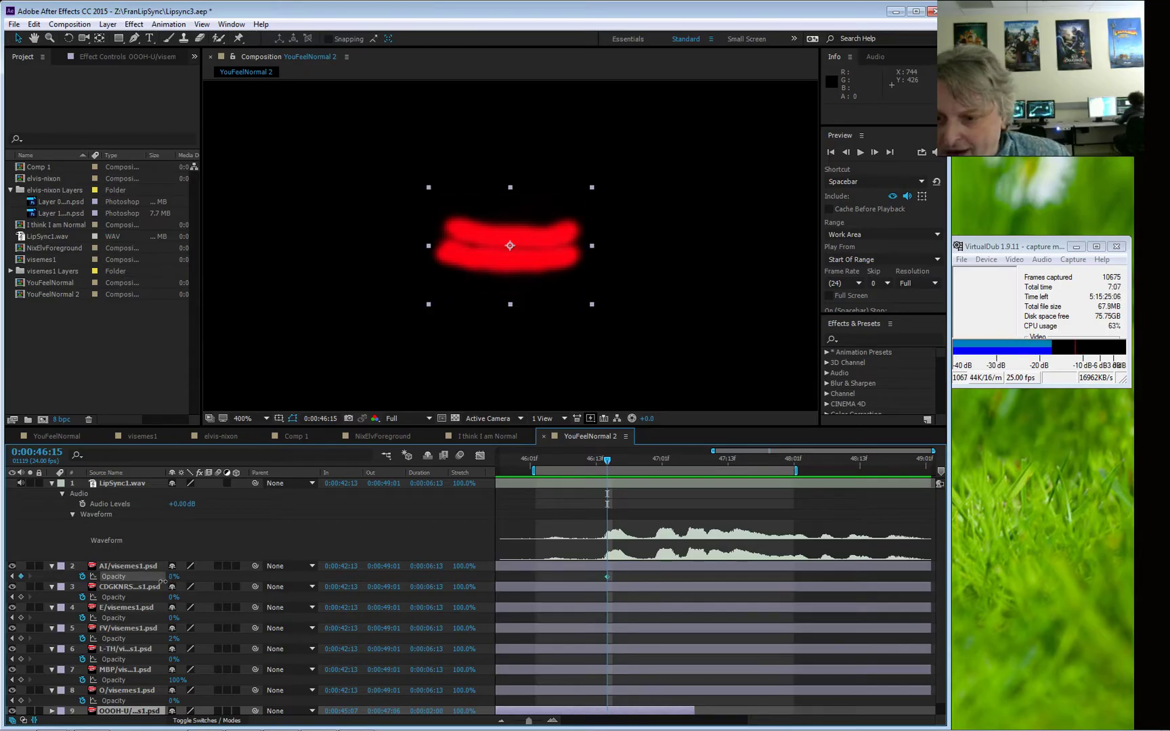
{"action": "left_click_drag", "start_coordinate": [605, 461], "coordinate": [618, 461]}
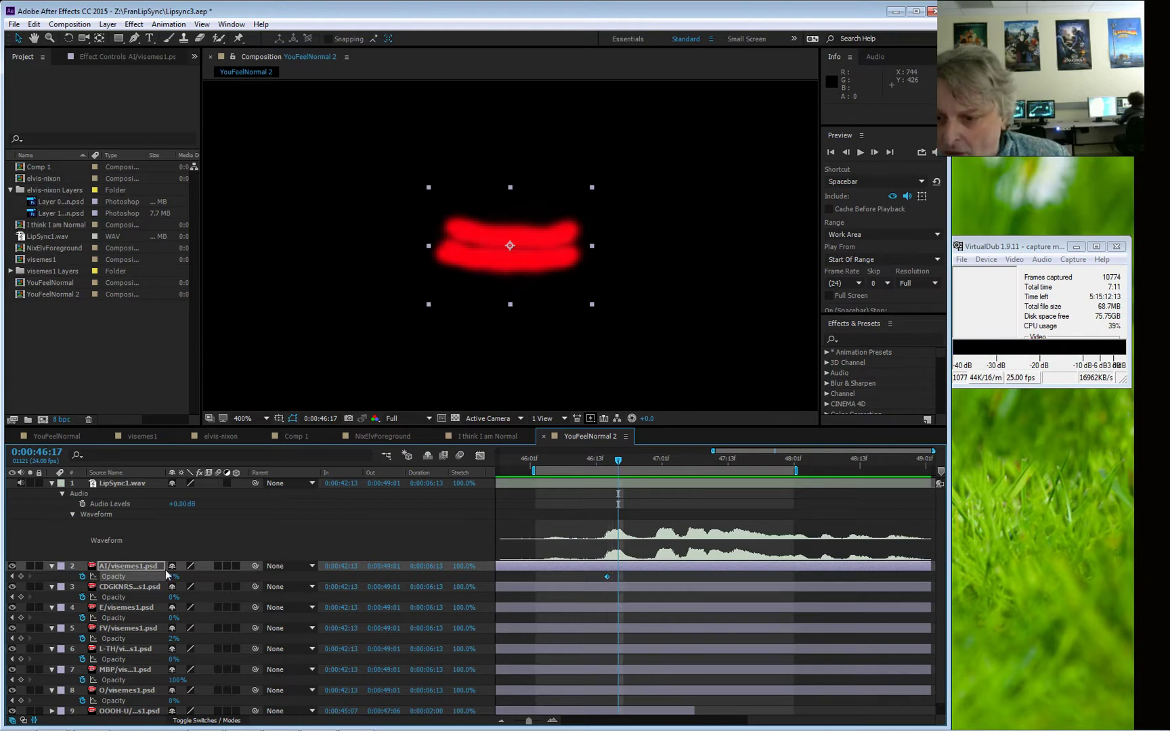
{"action": "left_click_drag", "start_coordinate": [169, 576], "coordinate": [286, 568]}
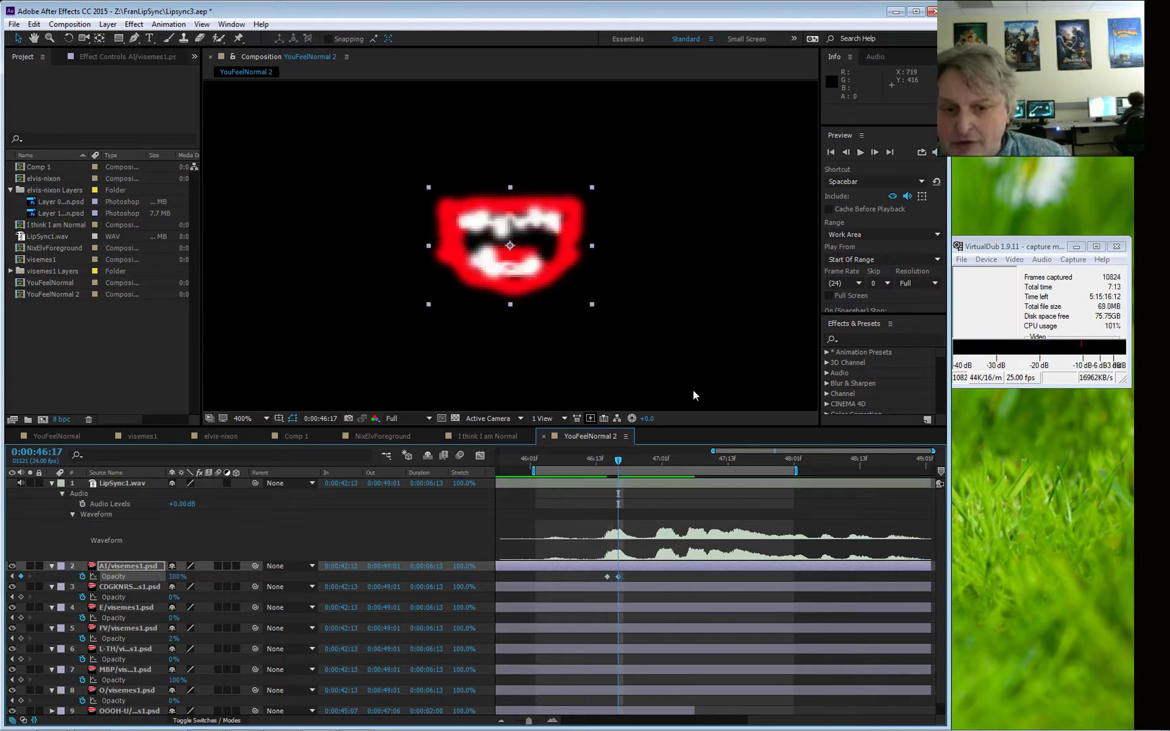
- Enlarge the timeline area and keyframe the MBP/visemes1.psd opacity at 100% on 0:00:46:15 and 76% on 0:00:46:17
{"action": "left_click_drag", "start_coordinate": [618, 465], "coordinate": [602, 469]}
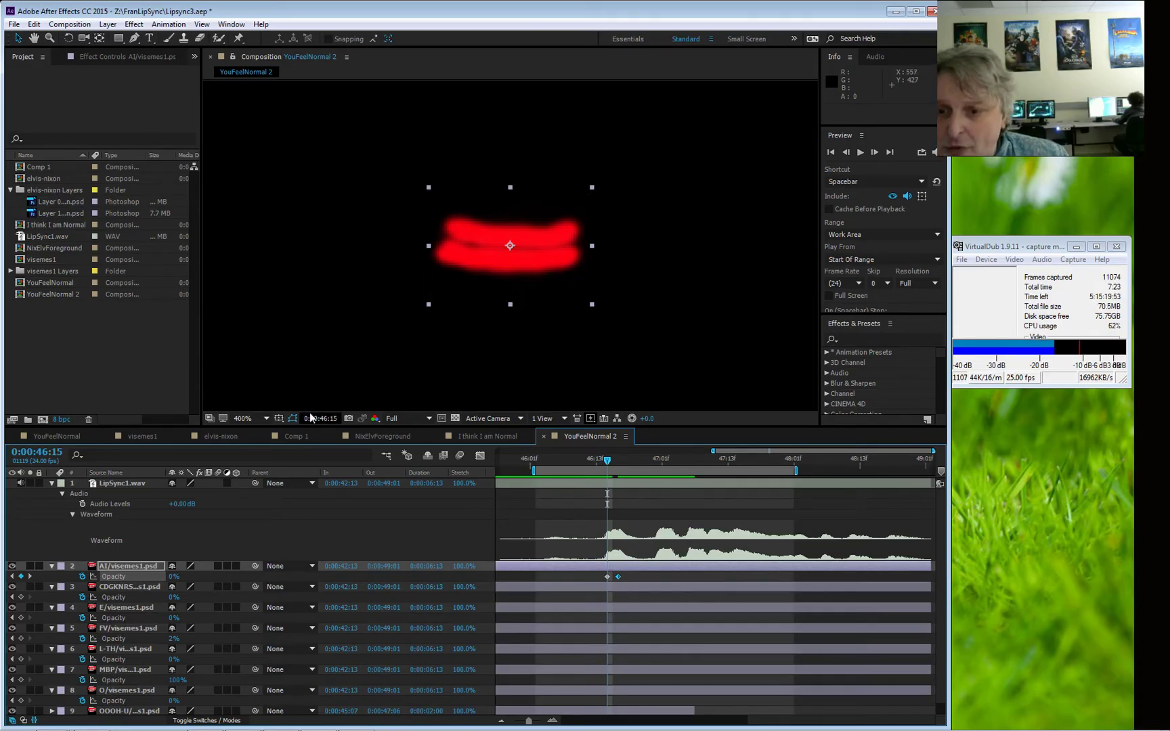
{"action": "left_click_drag", "start_coordinate": [308, 428], "coordinate": [308, 385]}
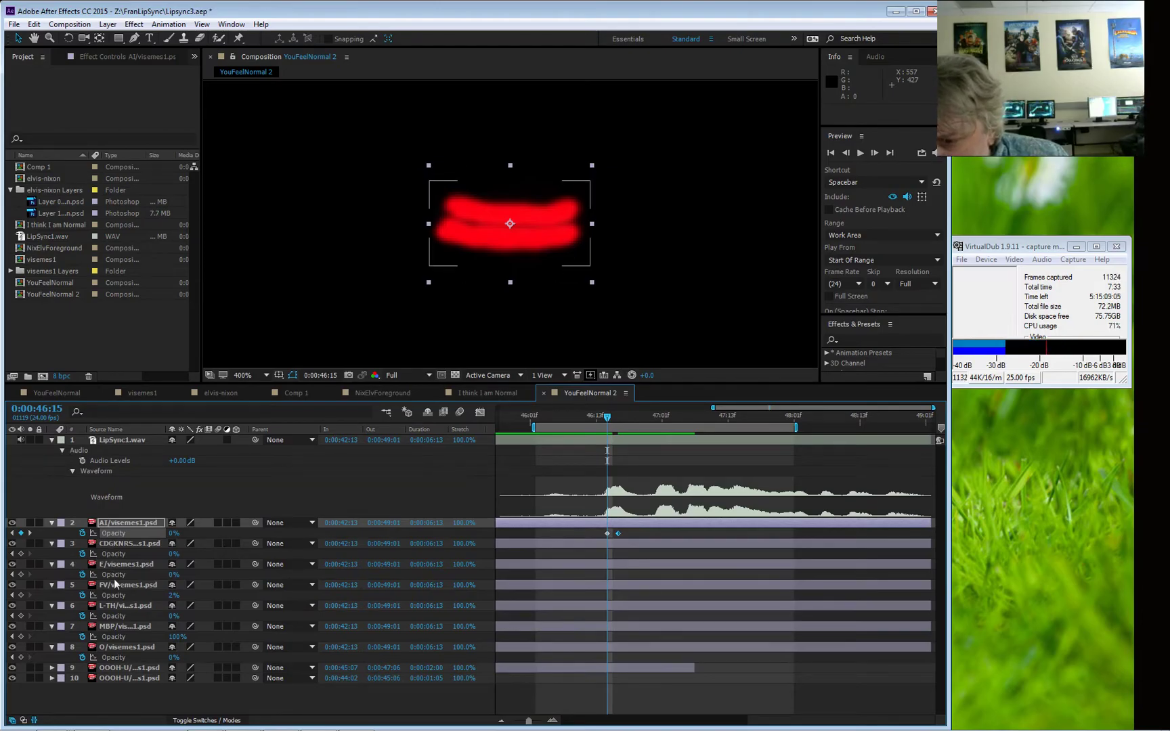
{"action": "left_click", "coordinate": [114, 627]}
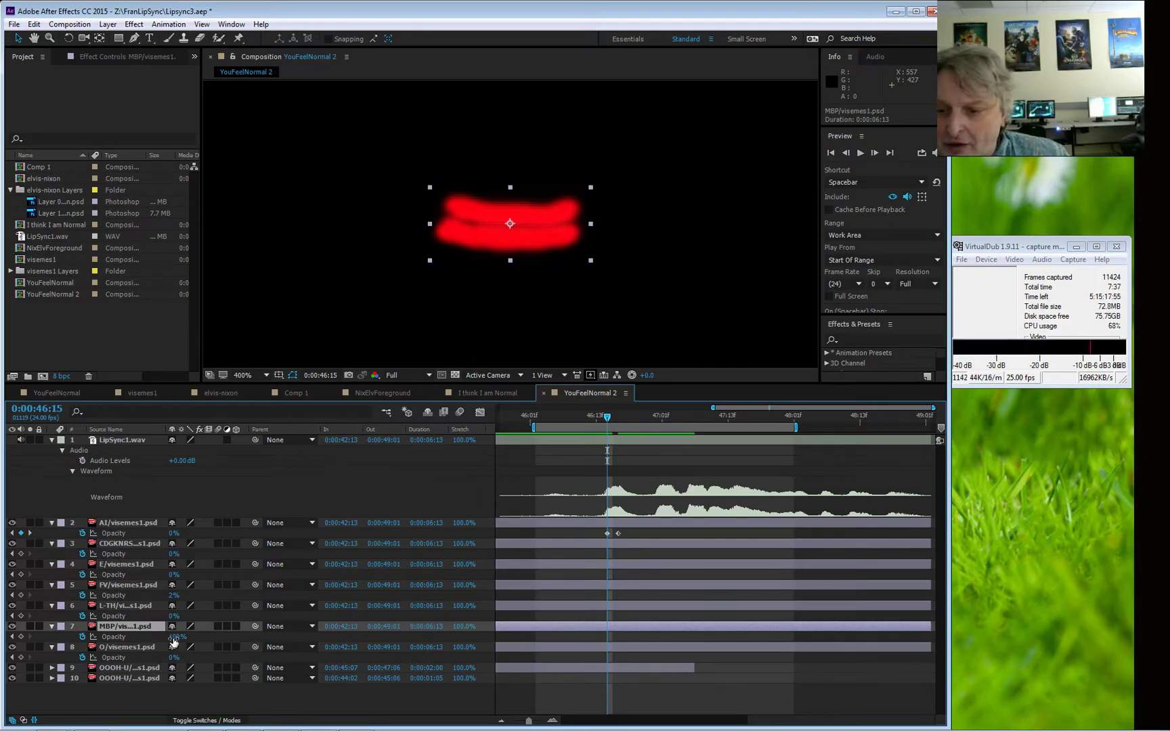
{"action": "key", "text": "alt+shift+t"}
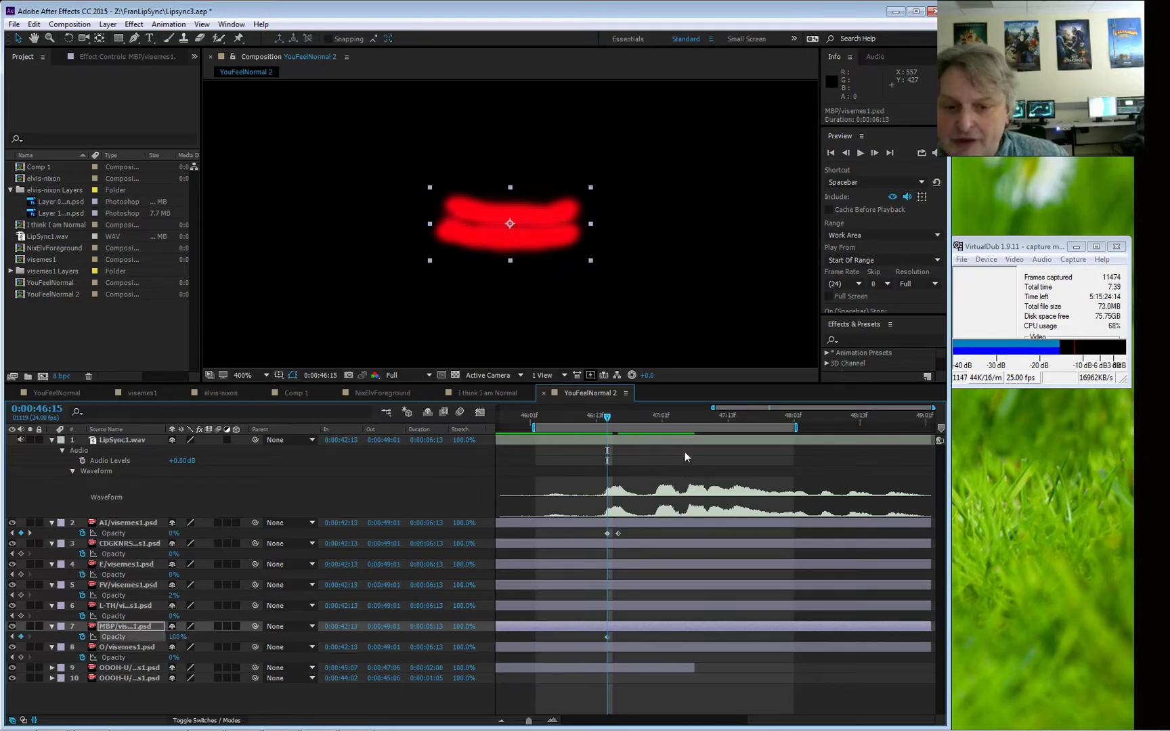
{"action": "left_click_drag", "start_coordinate": [608, 422], "coordinate": [618, 423]}
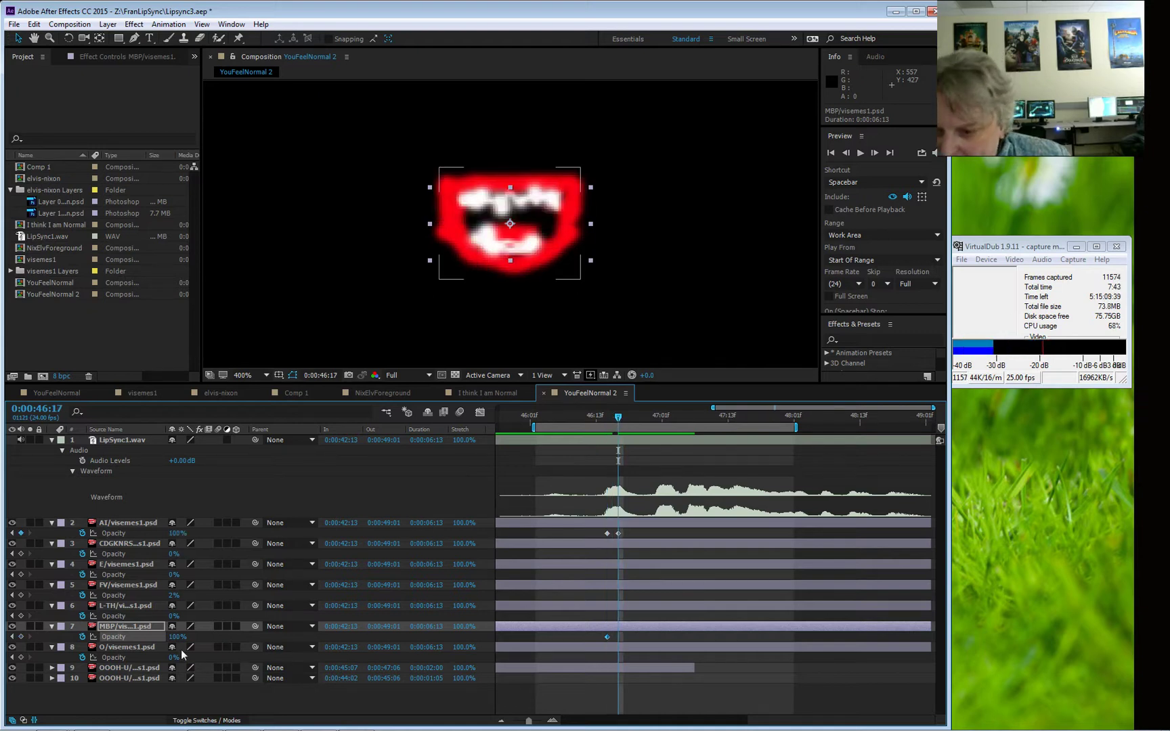
{"action": "left_click_drag", "start_coordinate": [132, 636], "coordinate": [140, 635]}
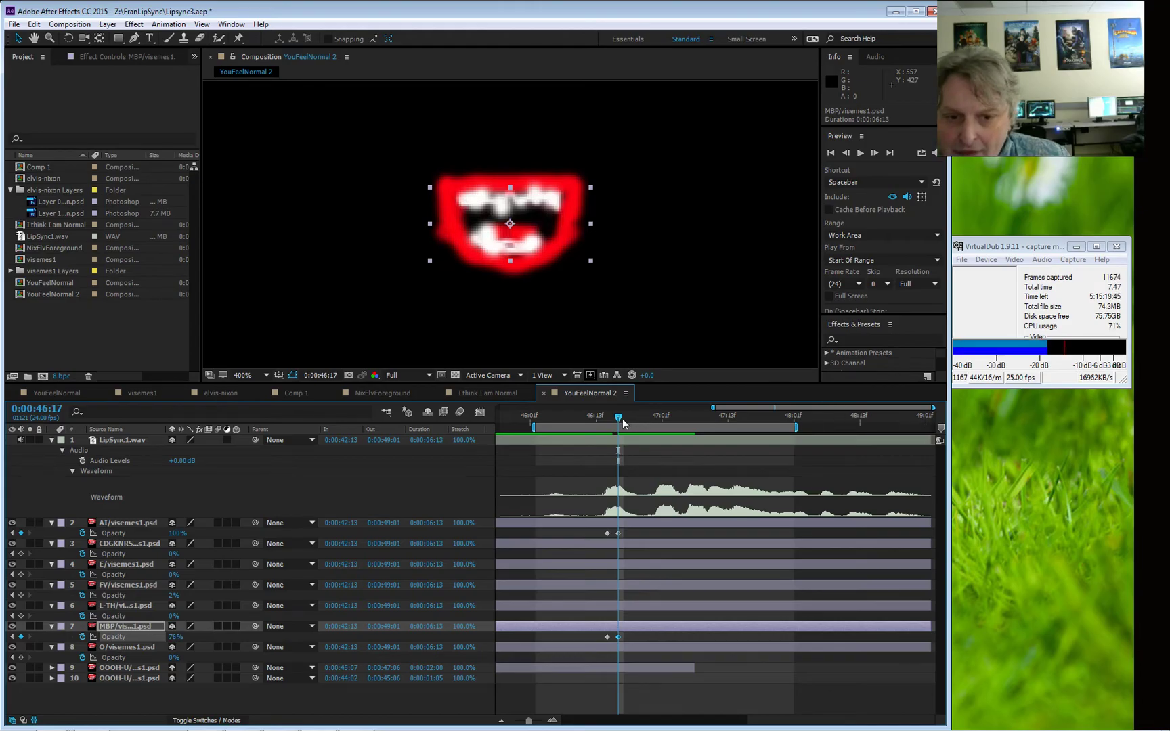
- At 0:00:46:22, keyframe the MBP/visemes1.psd opacity at 99% and the AI/visemes1.psd opacity at 0%
{"action": "left_click_drag", "start_coordinate": [623, 423], "coordinate": [645, 421]}
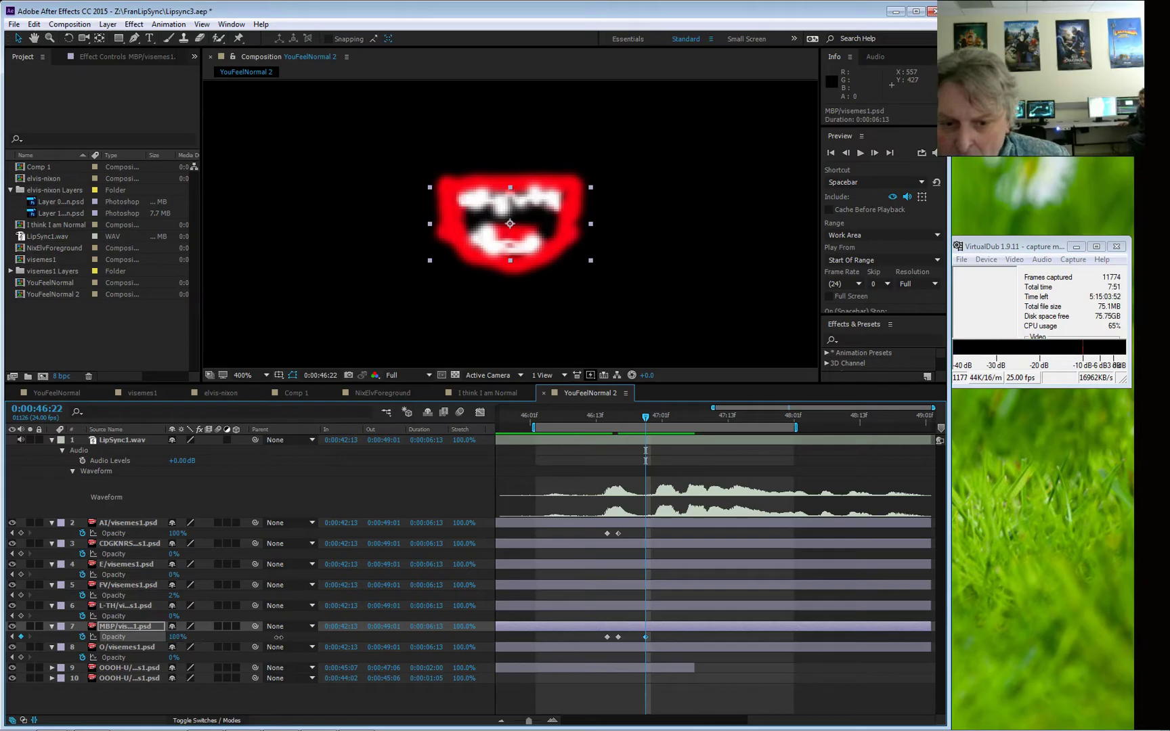
{"action": "left_click_drag", "start_coordinate": [337, 640], "coordinate": [410, 640]}
{"action": "left_click_drag", "start_coordinate": [646, 417], "coordinate": [618, 419]}
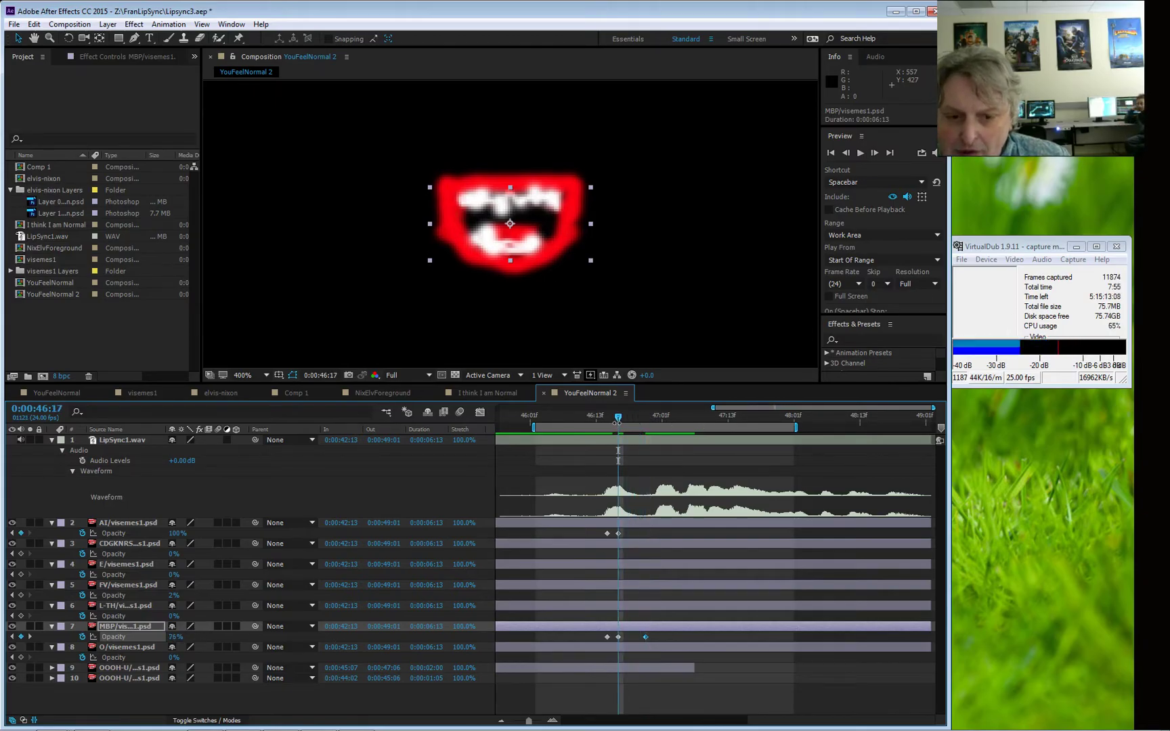
{"action": "left_click_drag", "start_coordinate": [618, 419], "coordinate": [645, 419]}
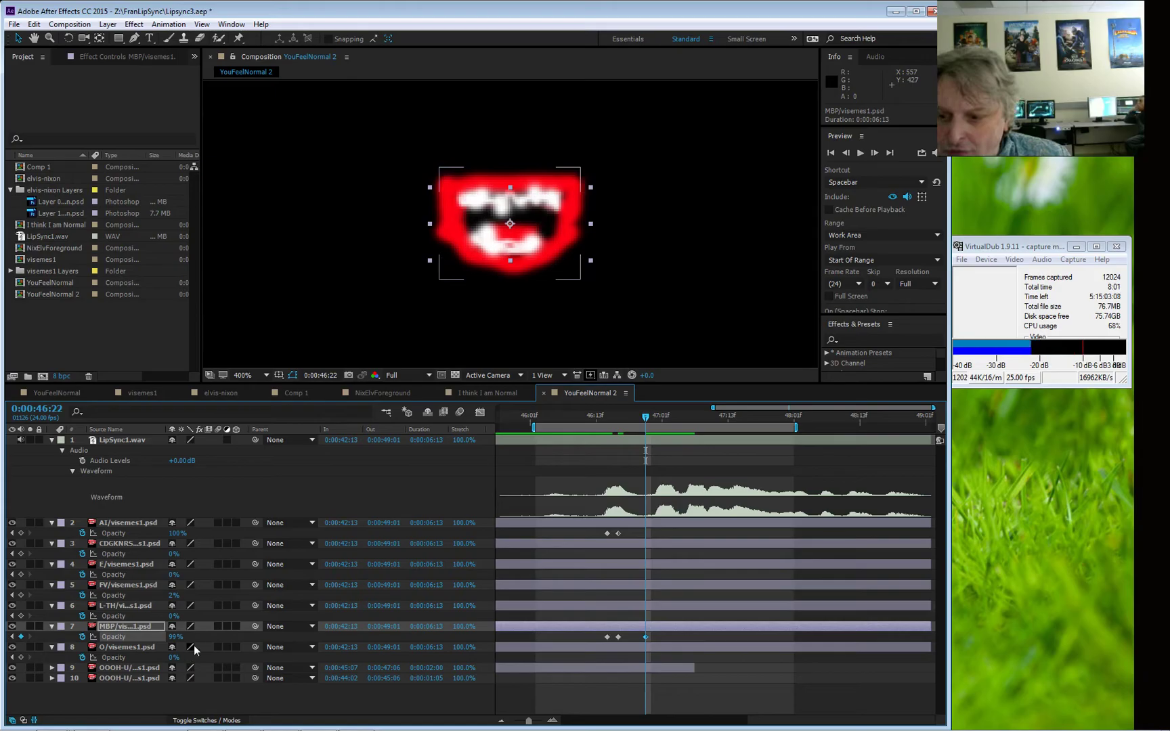
{"action": "left_click", "coordinate": [178, 533]}
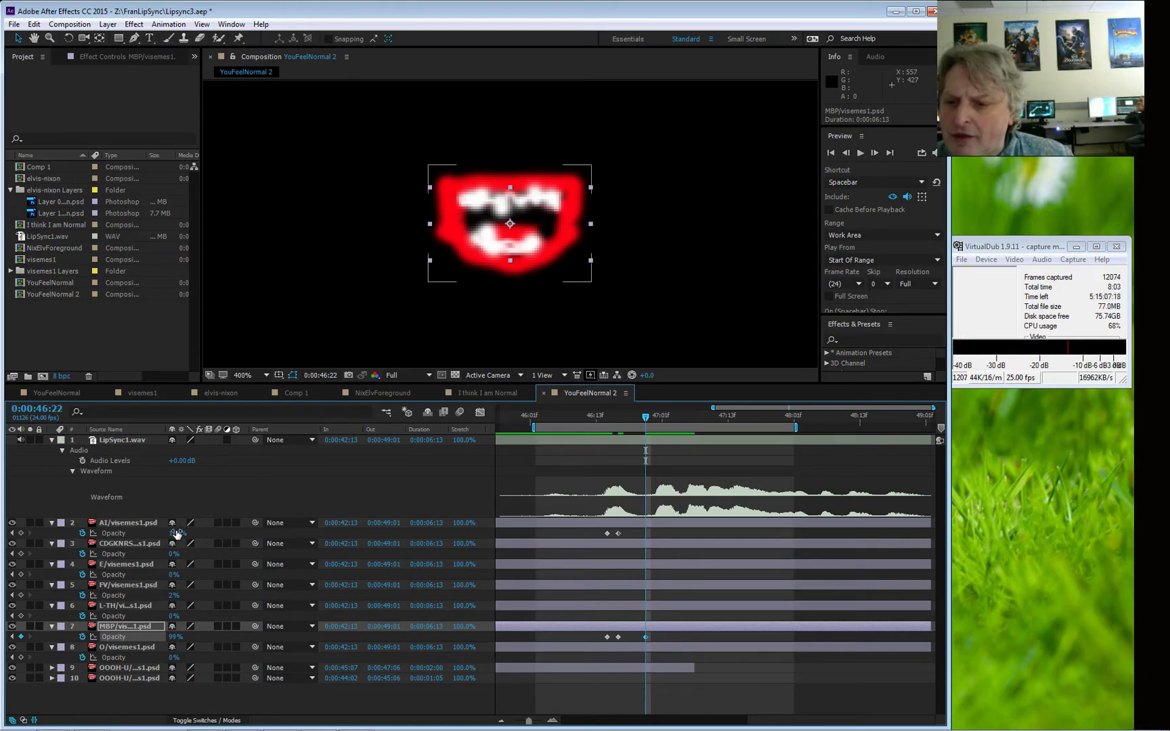
{"action": "type", "text": "0"}
{"action": "key", "text": "Return"}
{"action": "left_click", "coordinate": [129, 523]}
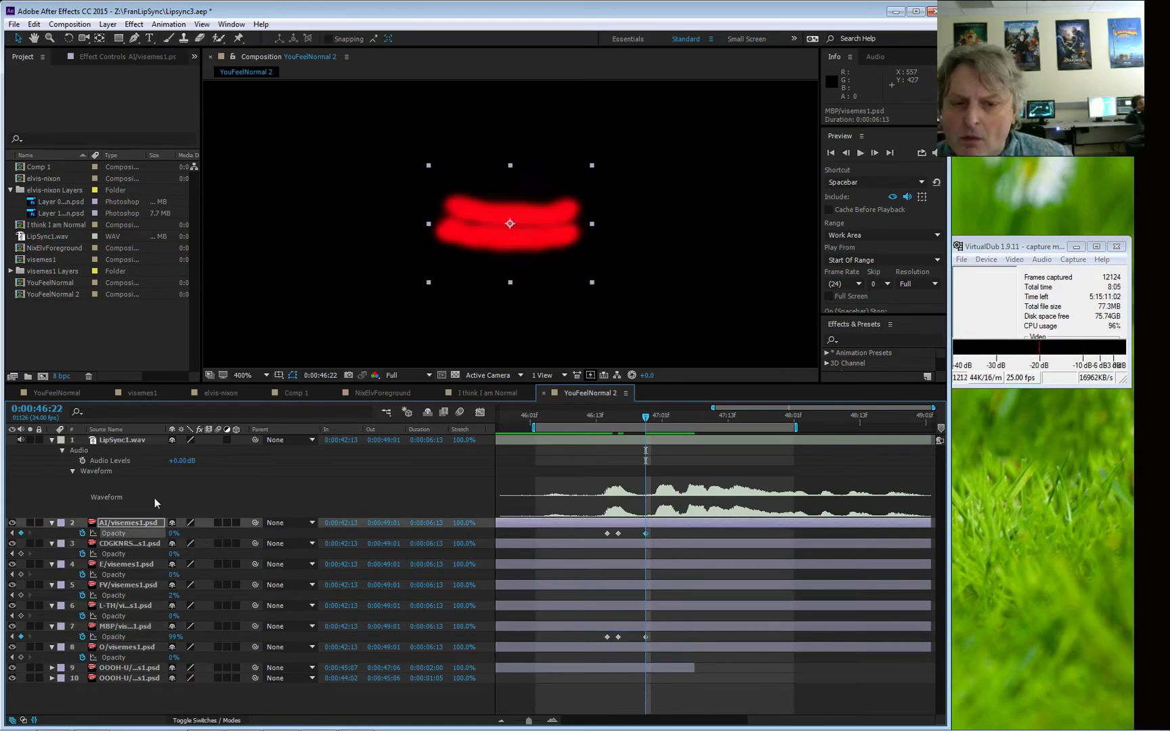
- Preview the animated phrase and check the mouth shapes at 0:00:46:16 and 0:00:46:17
{"action": "left_click_drag", "start_coordinate": [646, 425], "coordinate": [569, 426]}
{"action": "key", "text": "space"}
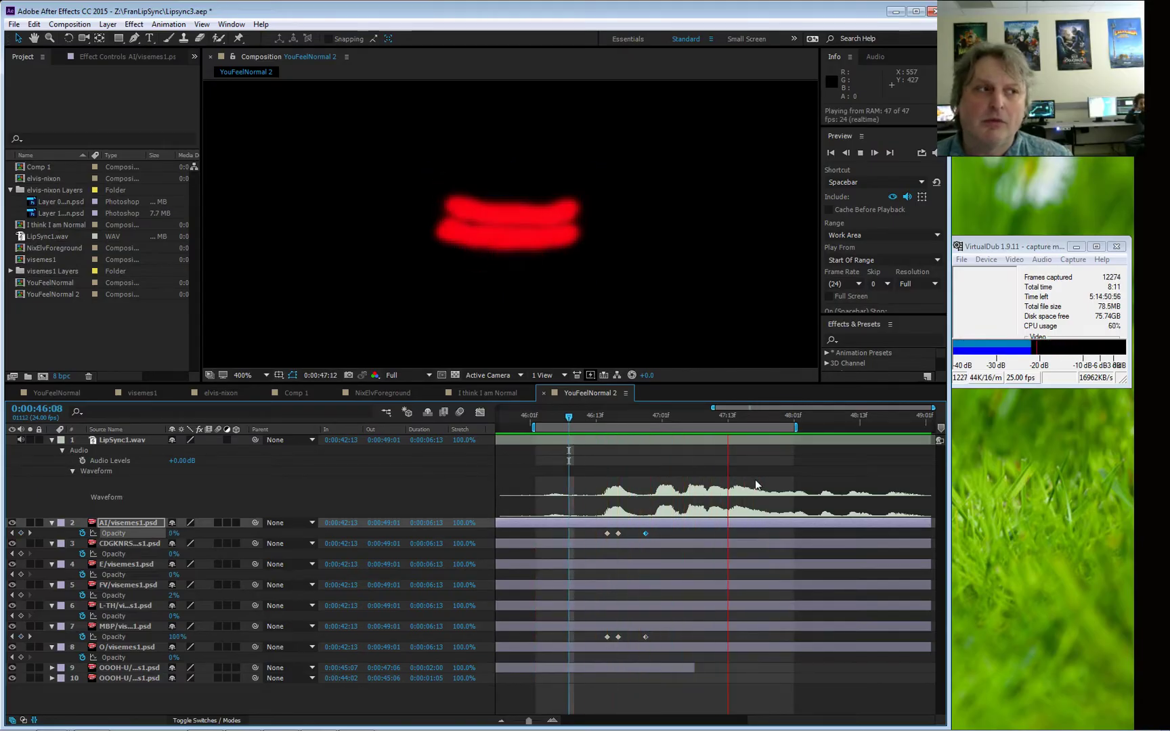
{"action": "key", "text": "space"}
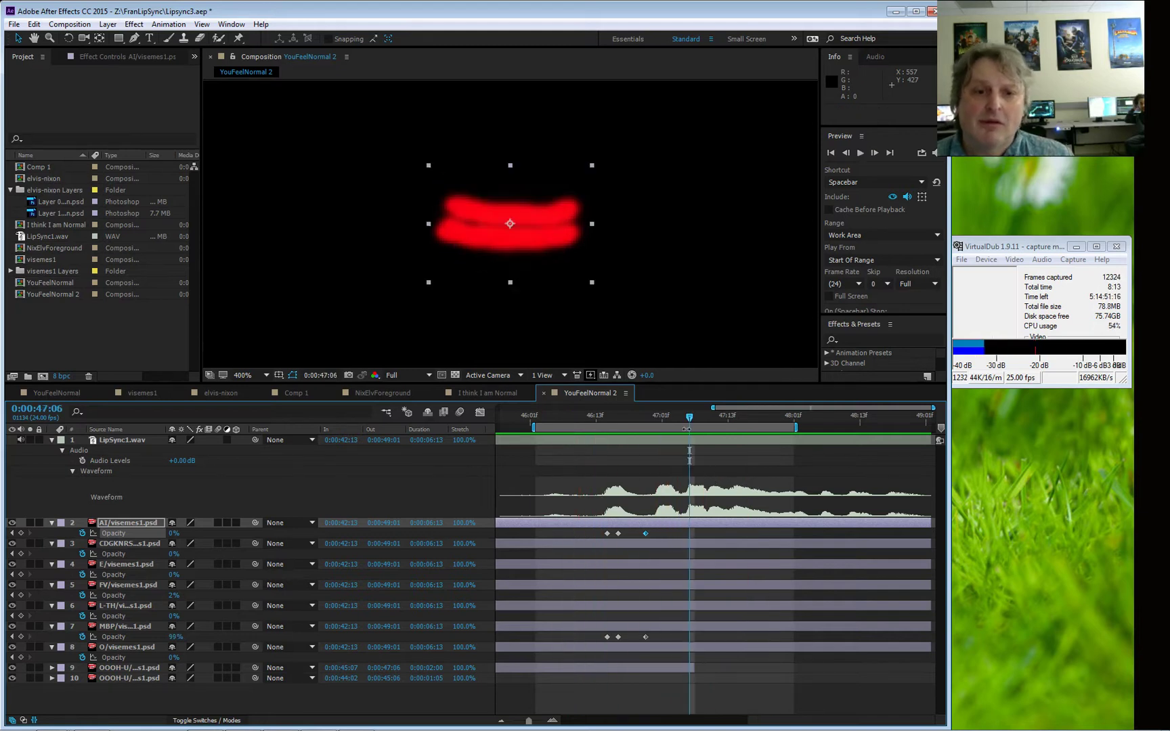
{"action": "key", "text": "j"}
{"action": "left_click_drag", "start_coordinate": [628, 431], "coordinate": [613, 443]}
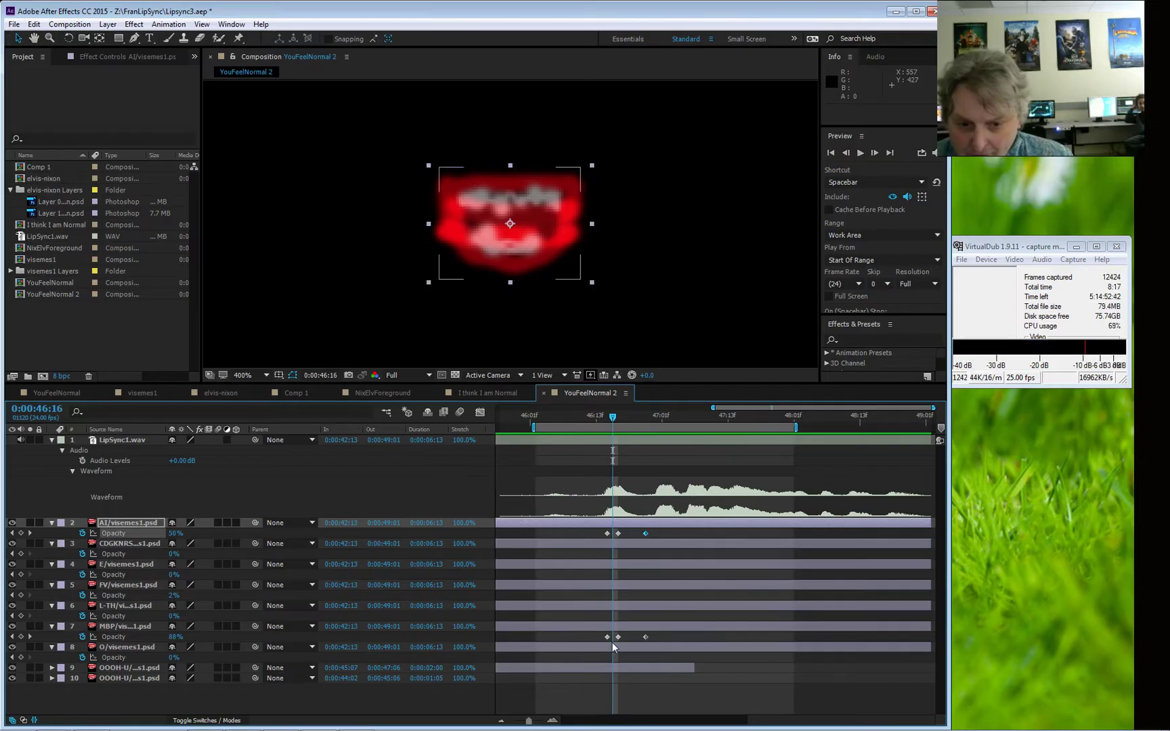
{"action": "left_click_drag", "start_coordinate": [615, 421], "coordinate": [620, 423]}
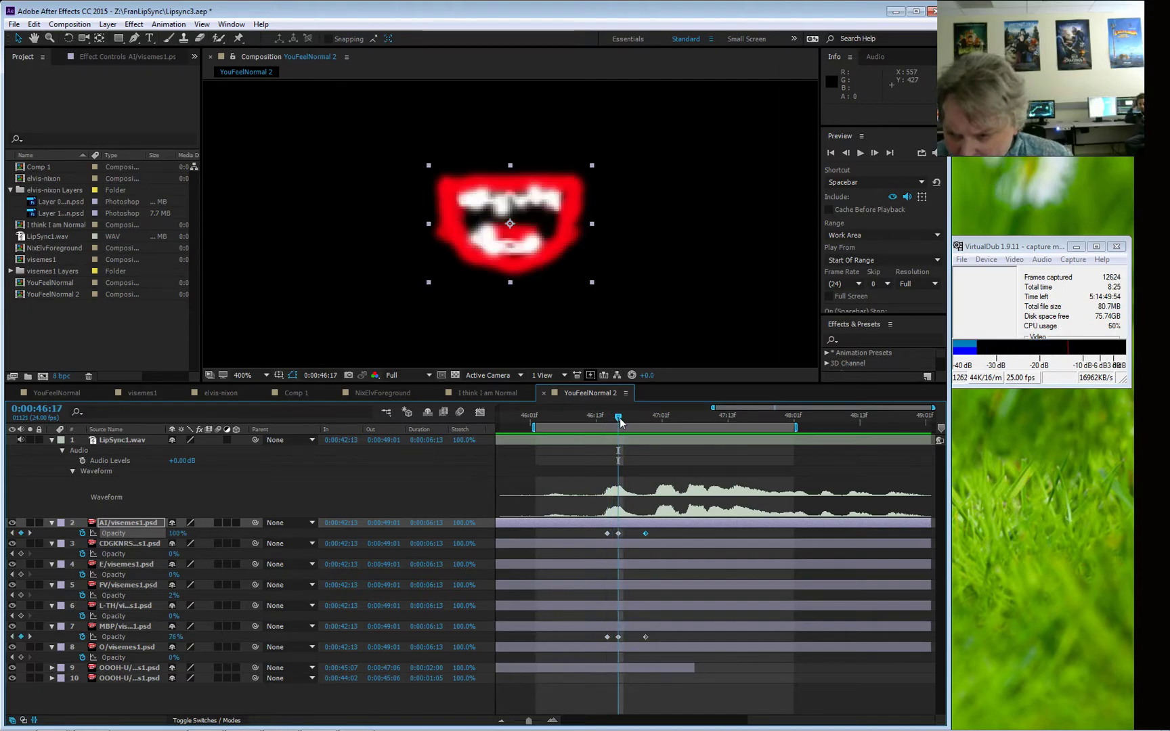
- Set the MBP/visemes1.psd opacity keyframe at 0:00:46:17 to 0% and preview the phrase
{"action": "left_click_drag", "start_coordinate": [175, 637], "coordinate": [3, 625]}
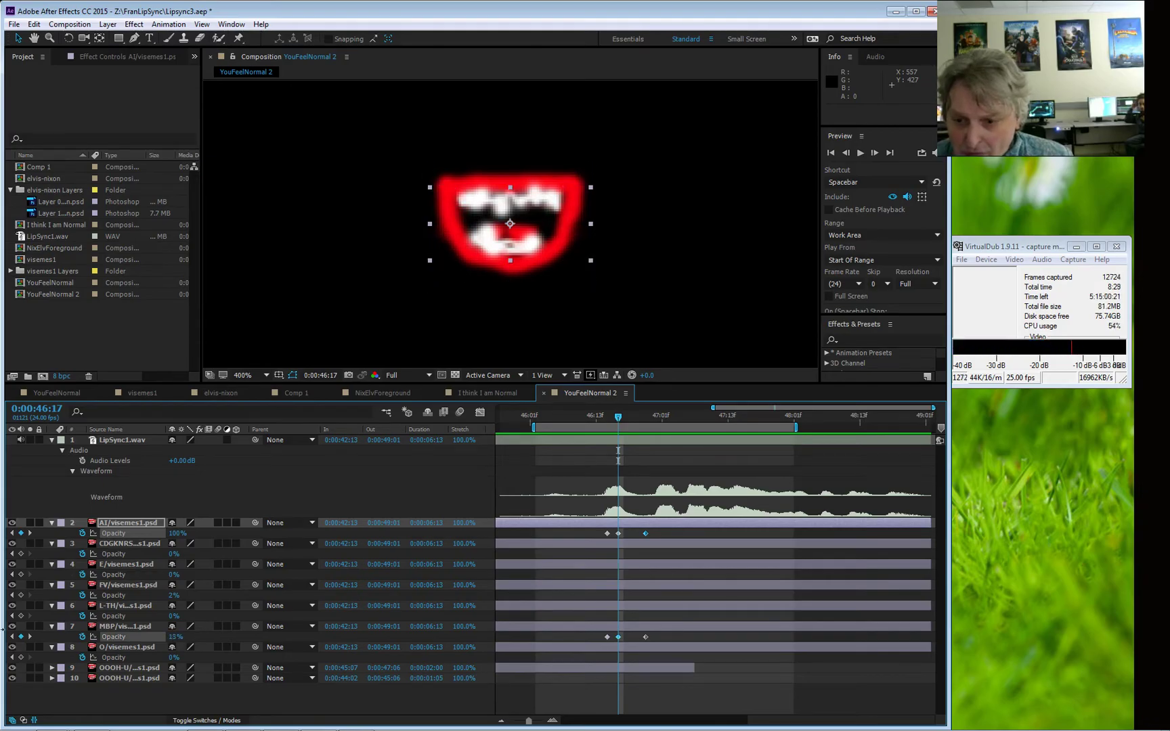
{"action": "left_click", "coordinate": [129, 626]}
{"action": "key", "text": "space"}
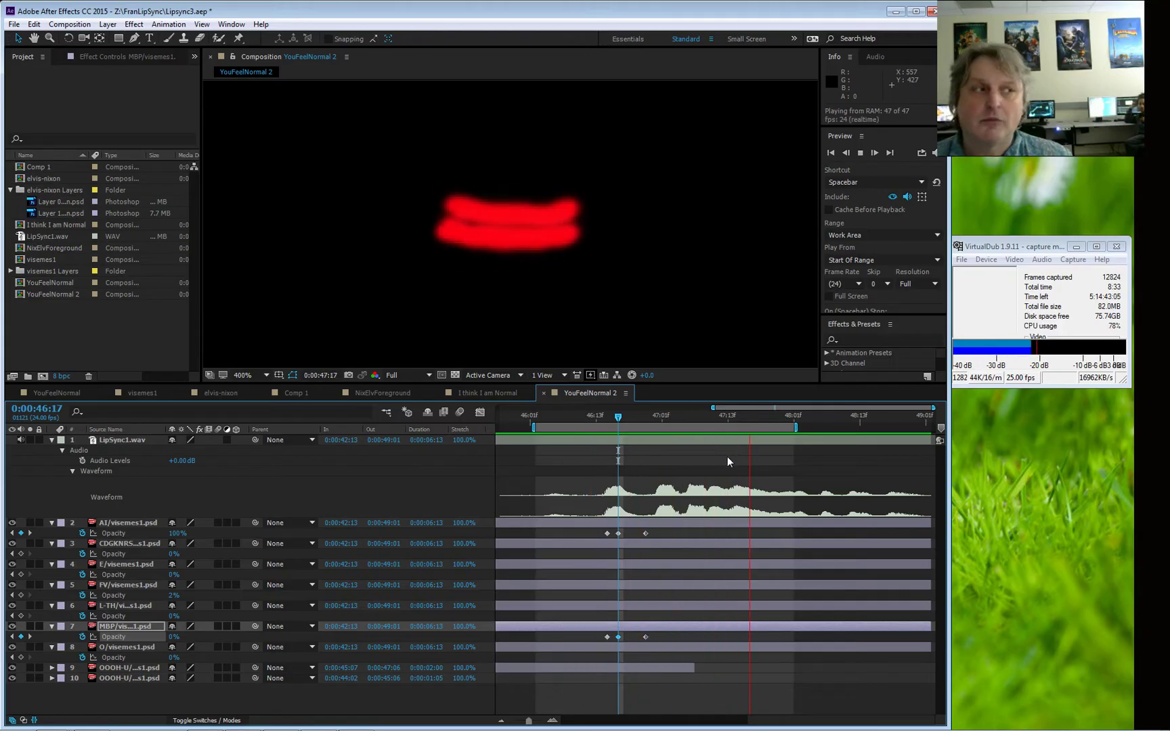
{"action": "key", "text": "space"}
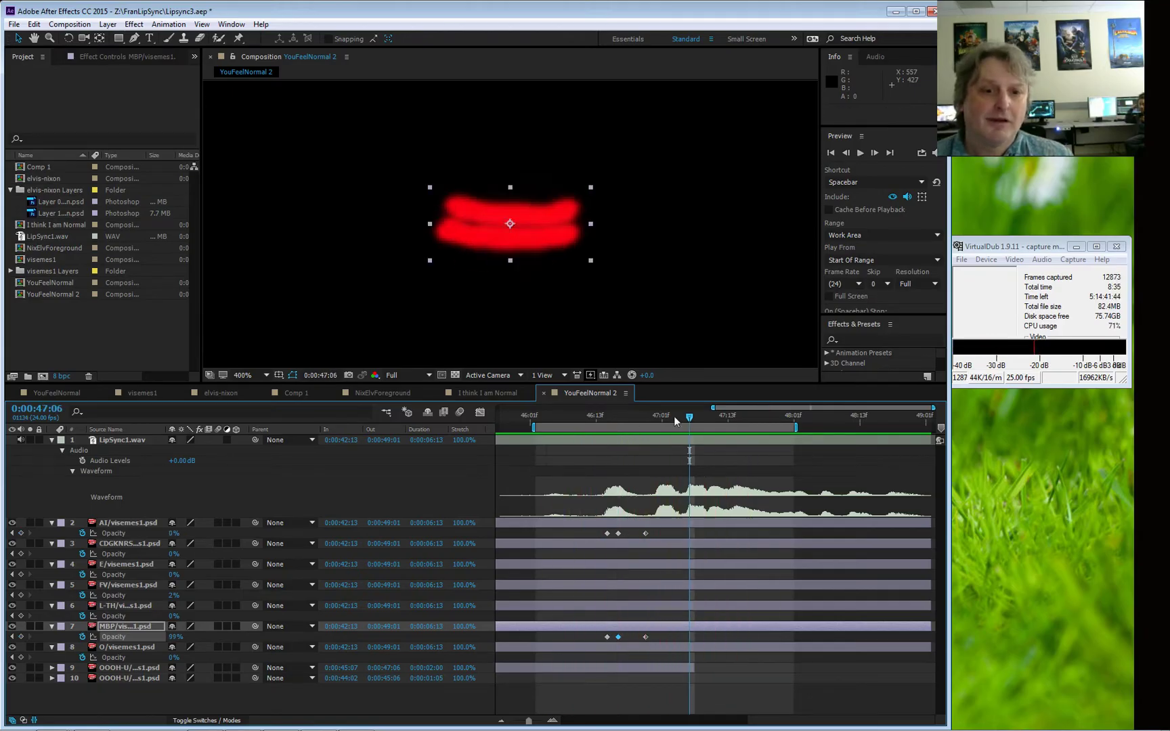
- Reveal only the Opacity property of layer 9, OOOH-U/visemes1.psd
{"action": "left_click_drag", "start_coordinate": [691, 417], "coordinate": [664, 441]}
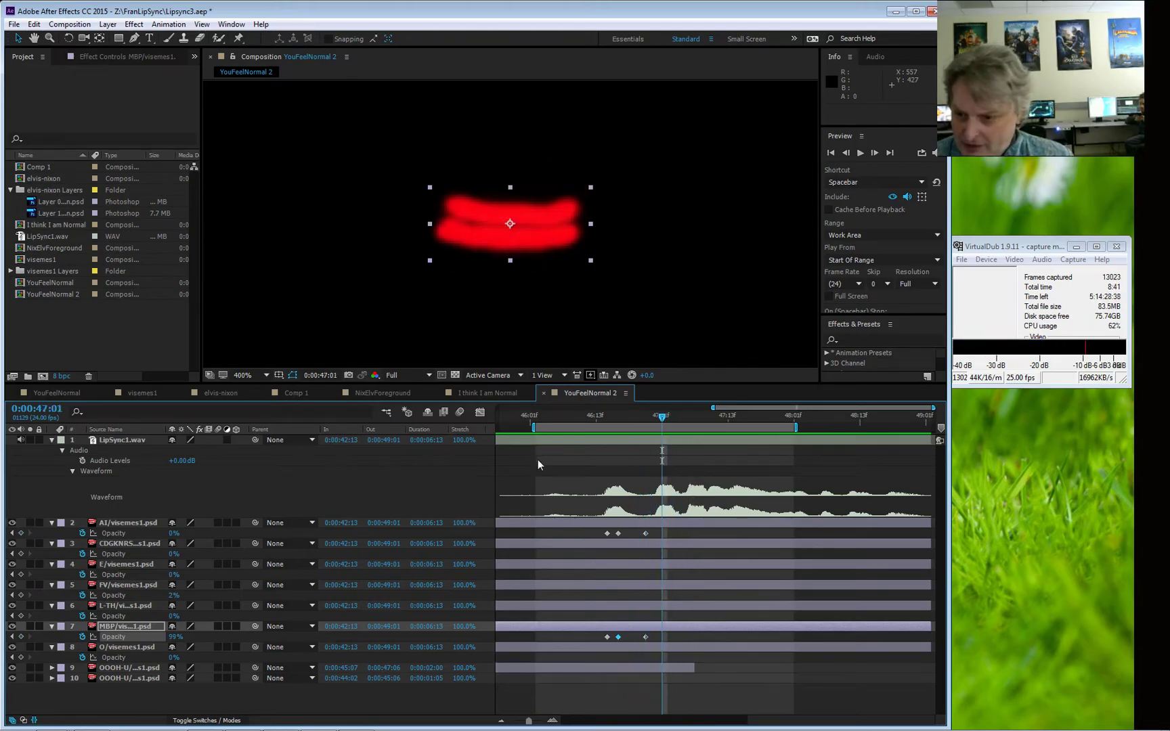
{"action": "left_click", "coordinate": [142, 668]}
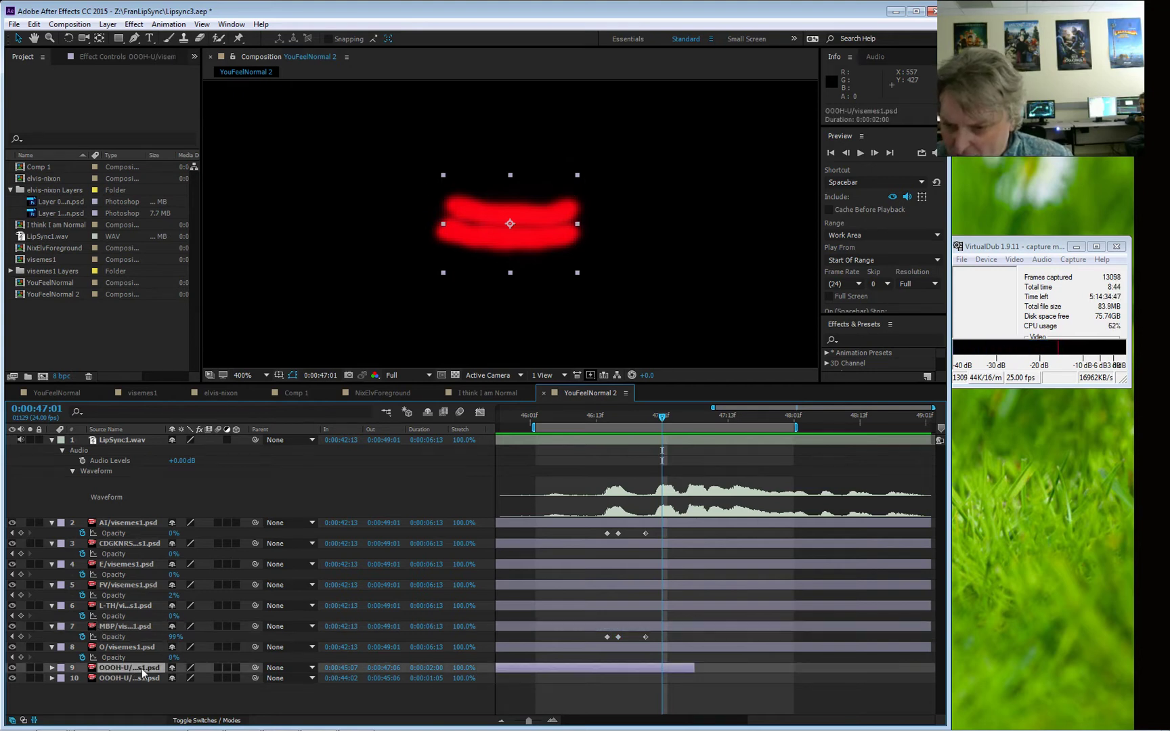
{"action": "left_click", "coordinate": [52, 668]}
{"action": "left_click", "coordinate": [62, 678]}
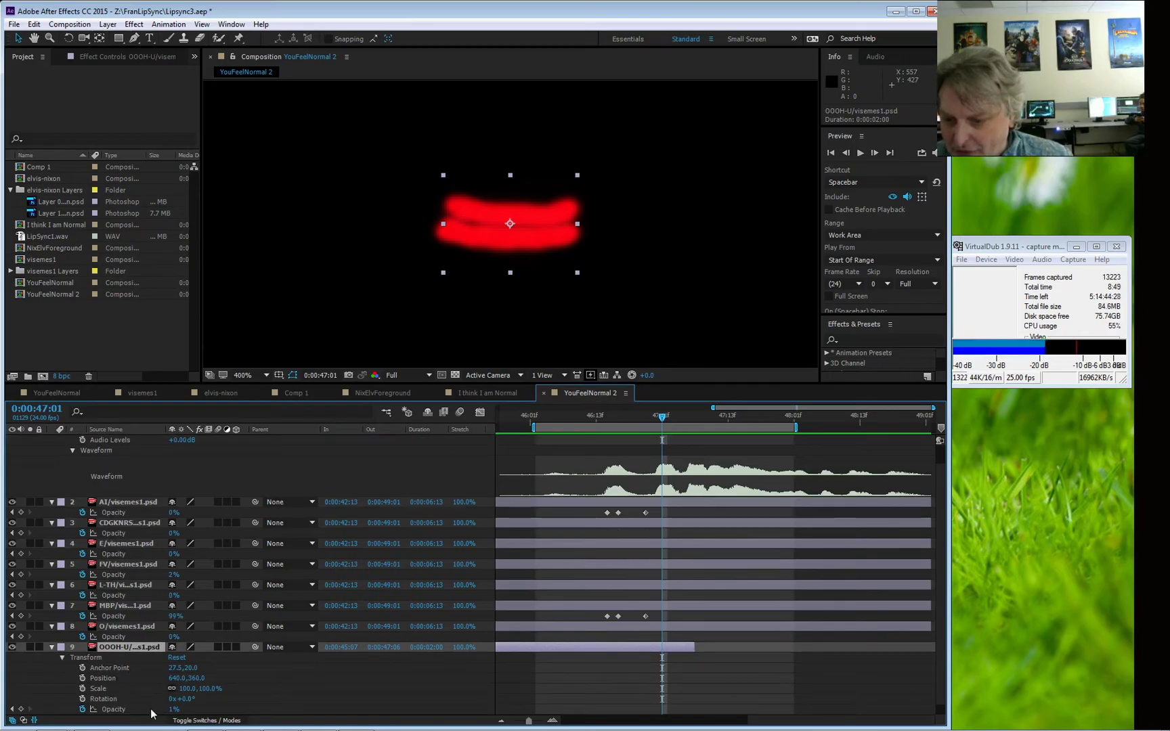
{"action": "left_click", "coordinate": [52, 648]}
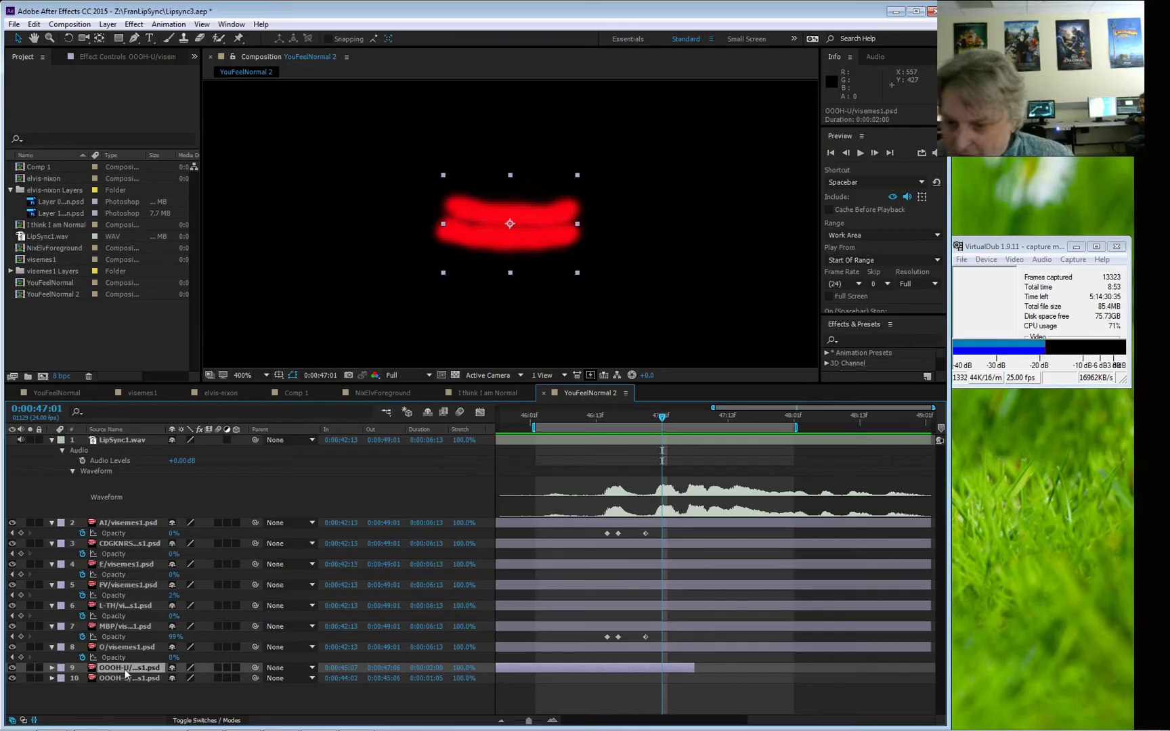
{"action": "key", "text": "t"}
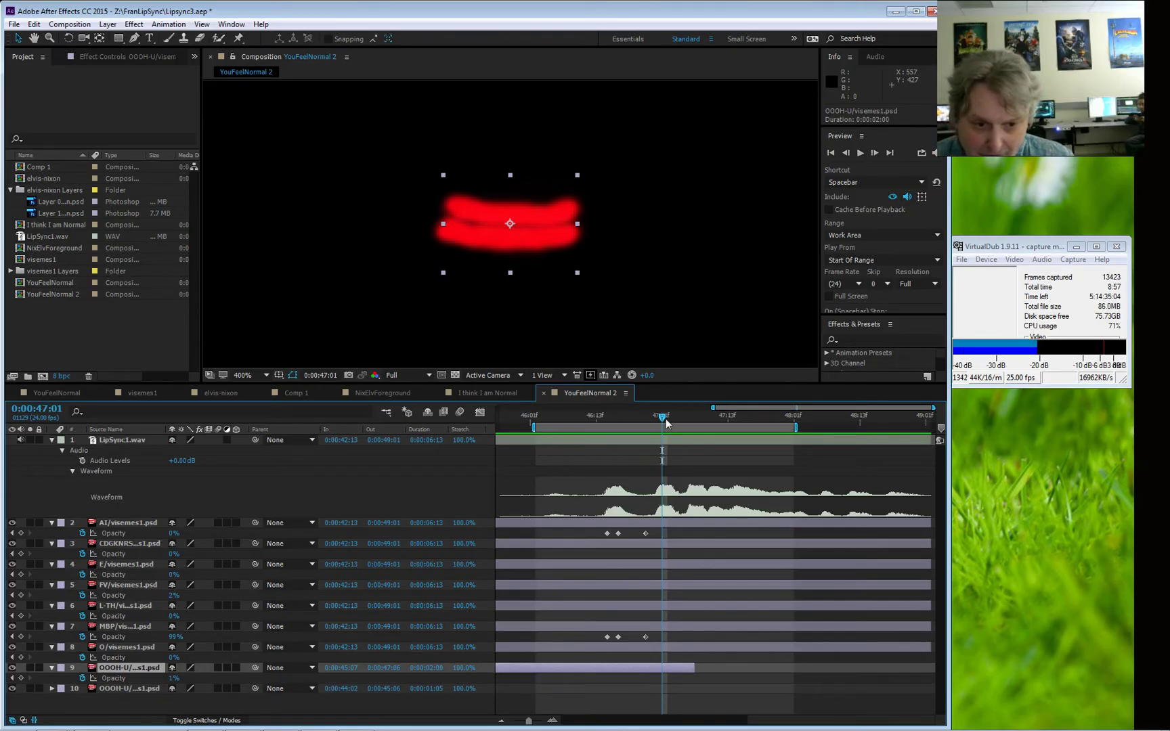
- Keyframe the opacity of layer 9, OOOH-U/visemes1.psd, at 0% on 0:00:46:23, 100% on 0:00:47:02 and 0% on 0:00:47:05
{"action": "left_click_drag", "start_coordinate": [661, 421], "coordinate": [650, 419]}
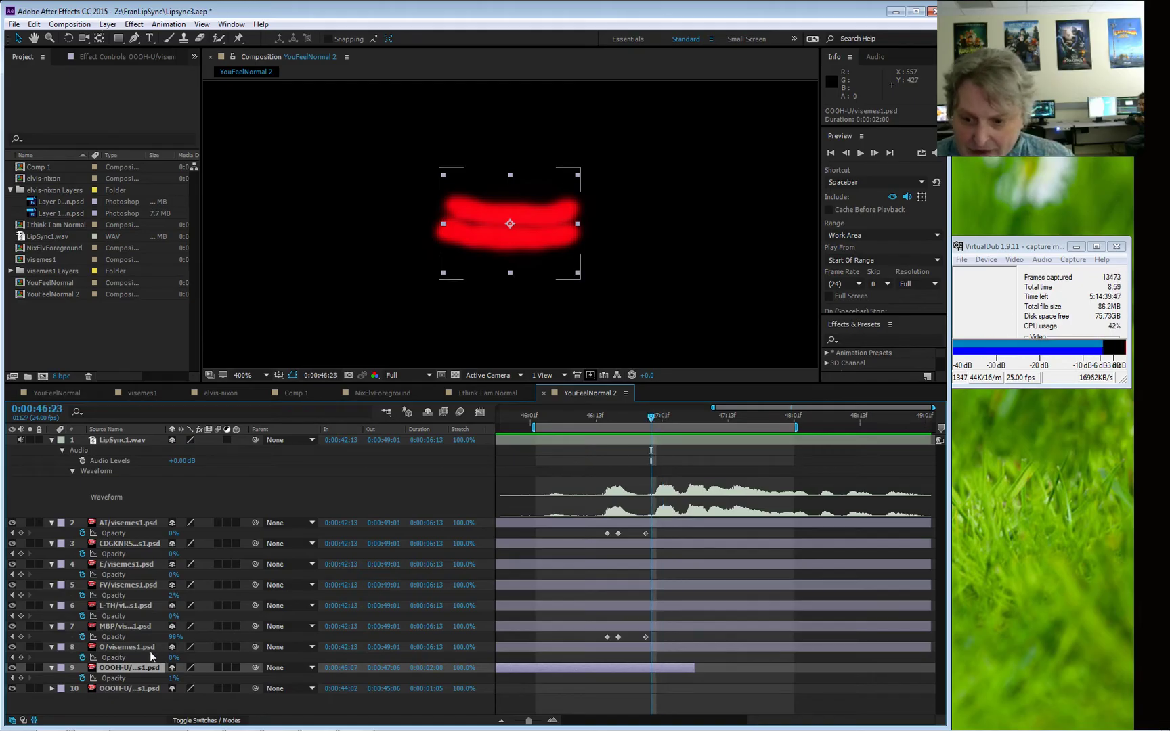
{"action": "left_click_drag", "start_coordinate": [171, 681], "coordinate": [167, 680]}
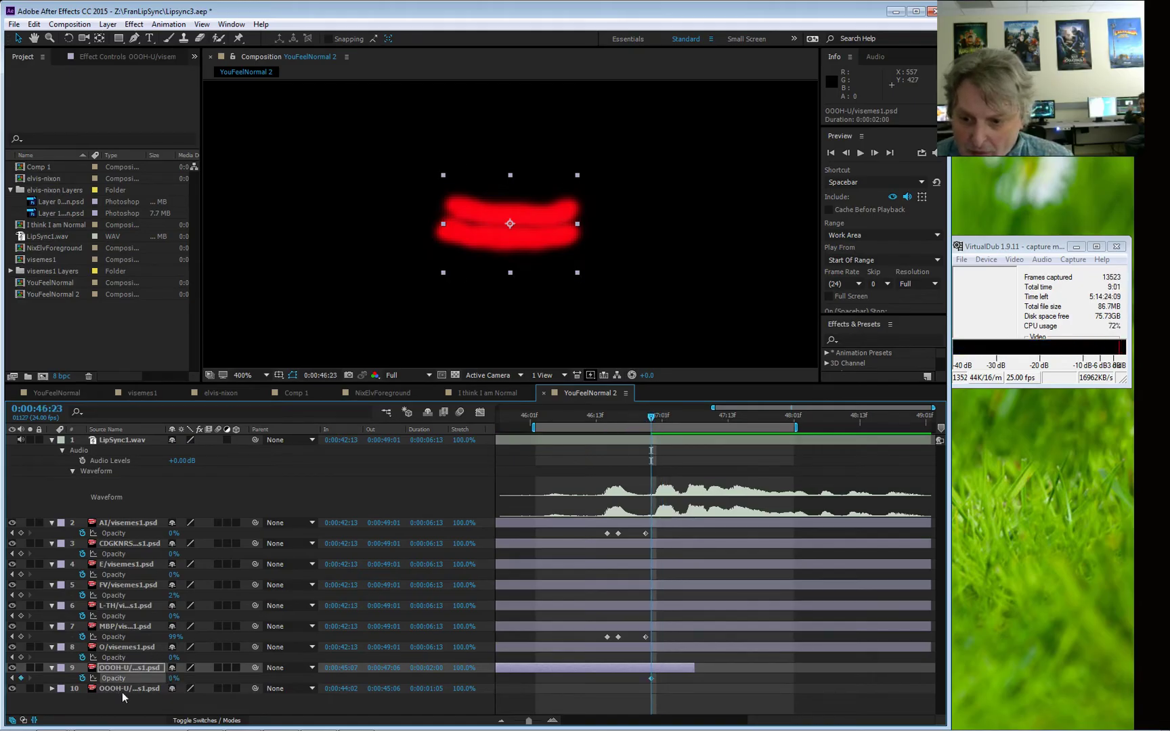
{"action": "left_click_drag", "start_coordinate": [654, 421], "coordinate": [668, 419]}
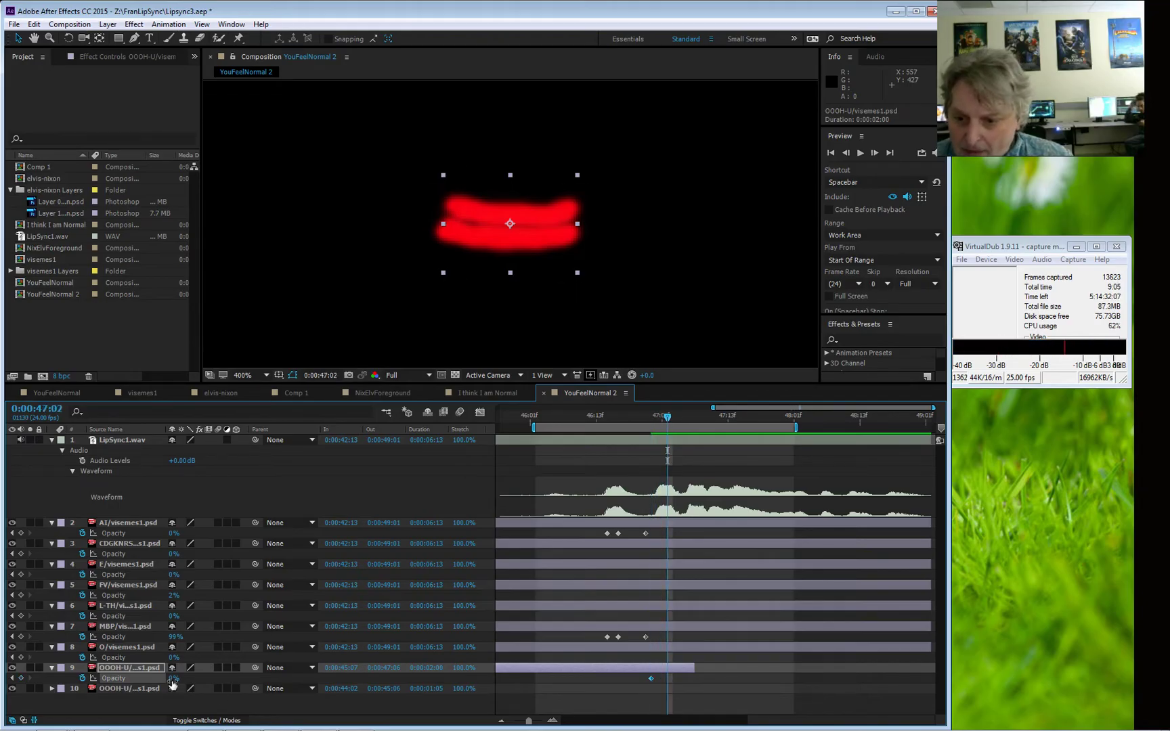
{"action": "left_click_drag", "start_coordinate": [216, 672], "coordinate": [384, 670]}
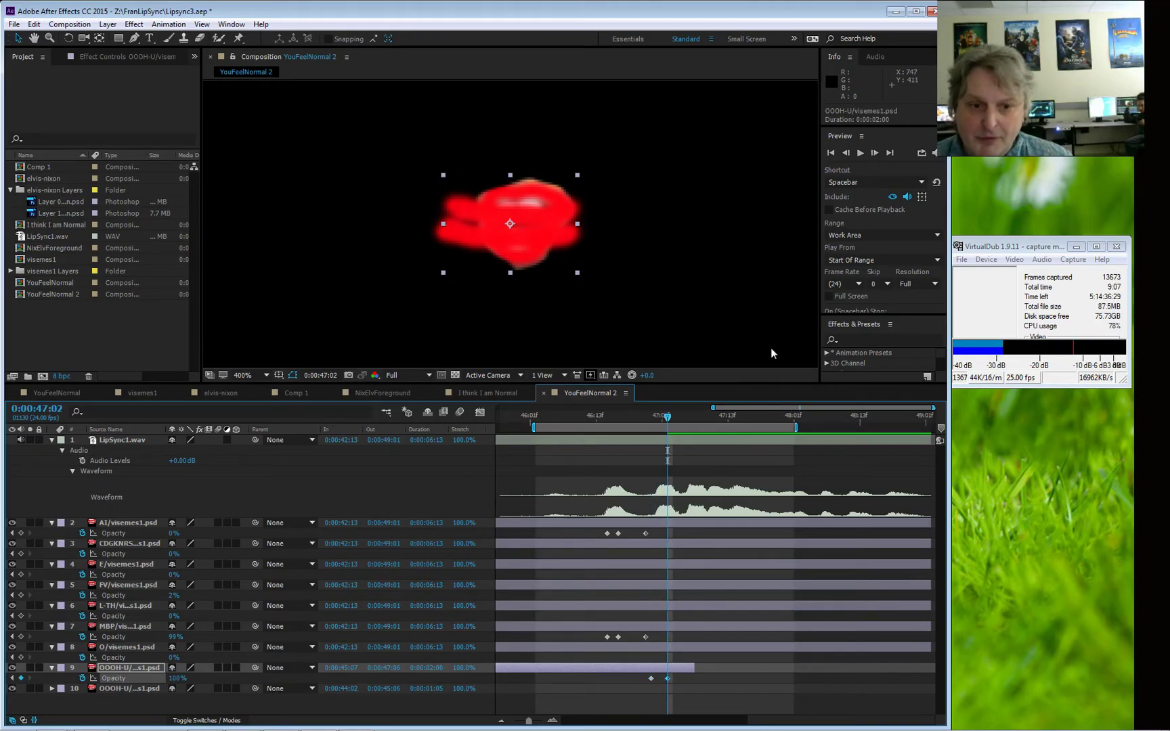
{"action": "left_click_drag", "start_coordinate": [666, 418], "coordinate": [688, 421]}
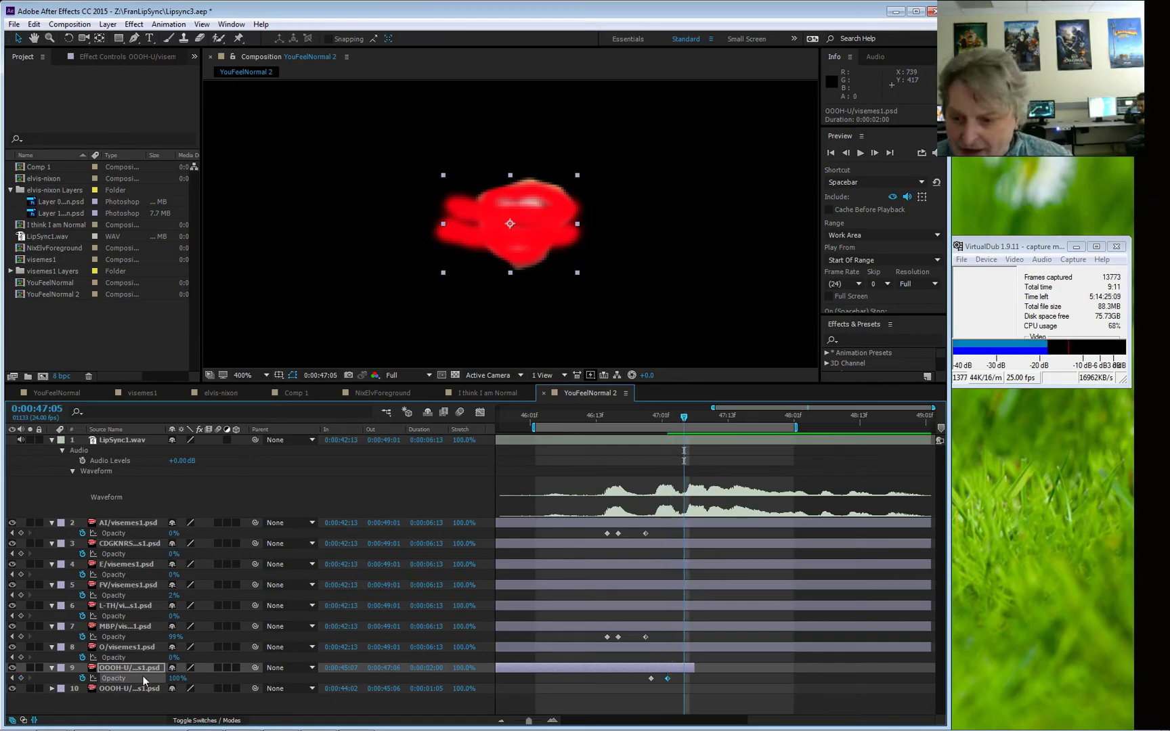
{"action": "left_click_drag", "start_coordinate": [174, 681], "coordinate": [66, 679]}
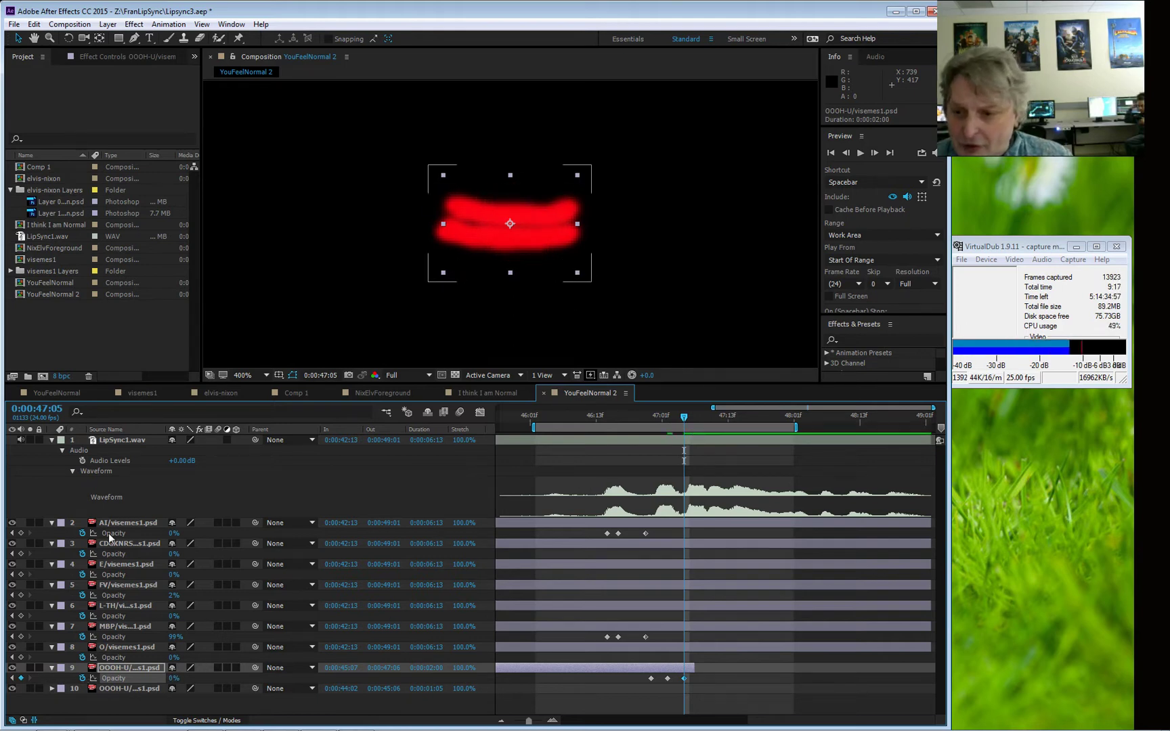
- Keyframe the MBP/visemes1.psd opacity at 100% on 0:00:46:23, 0% on 0:00:47:02 and 100% on 0:00:47:05
{"action": "left_click", "coordinate": [380, 626]}
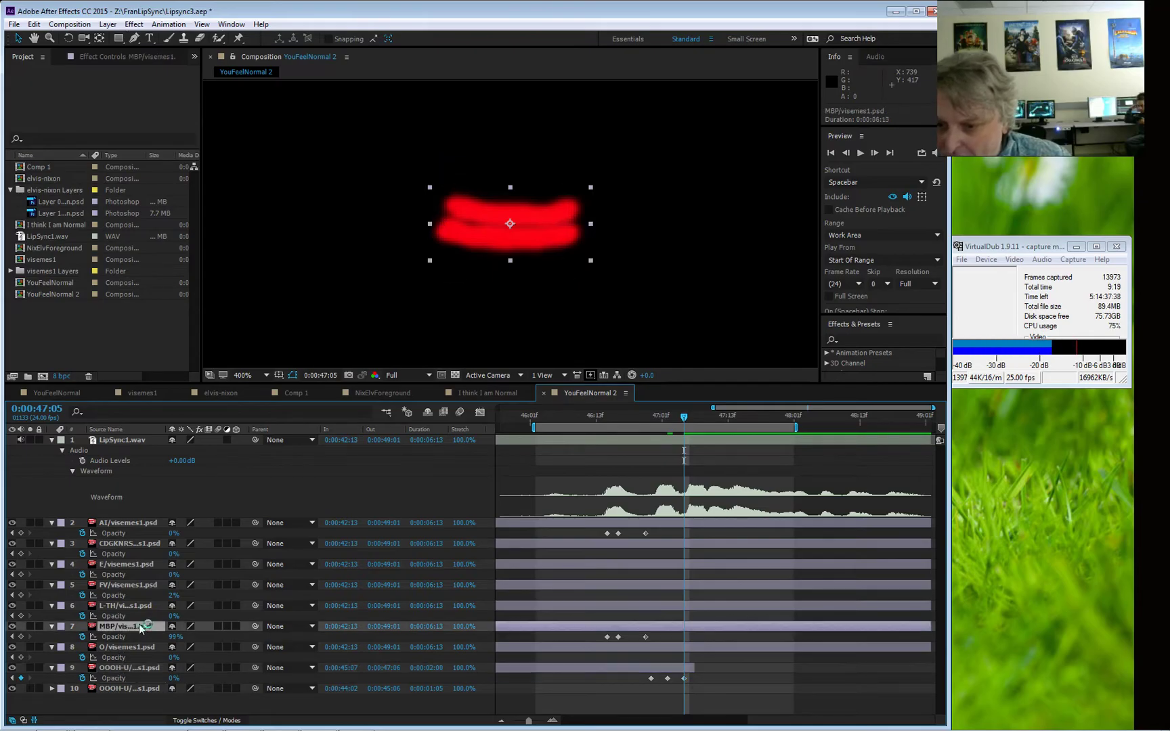
{"action": "left_click", "coordinate": [682, 421]}
{"action": "left_click_drag", "start_coordinate": [683, 421], "coordinate": [652, 428]}
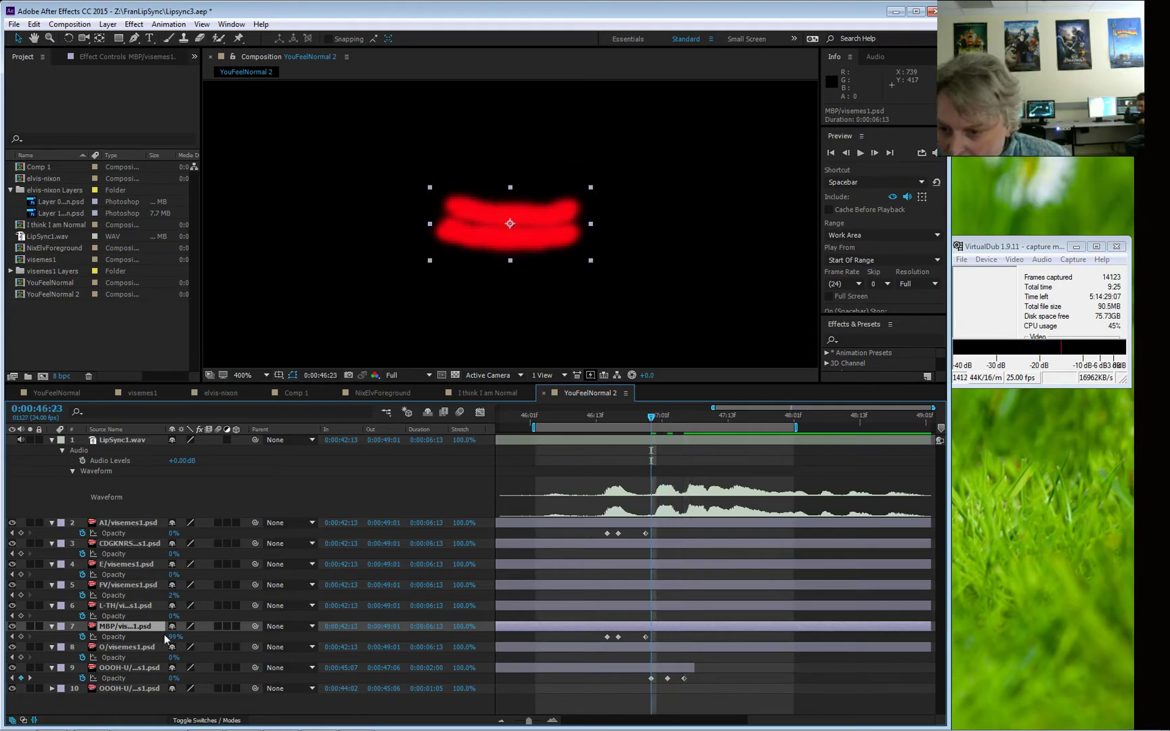
{"action": "left_click_drag", "start_coordinate": [180, 637], "coordinate": [181, 636]}
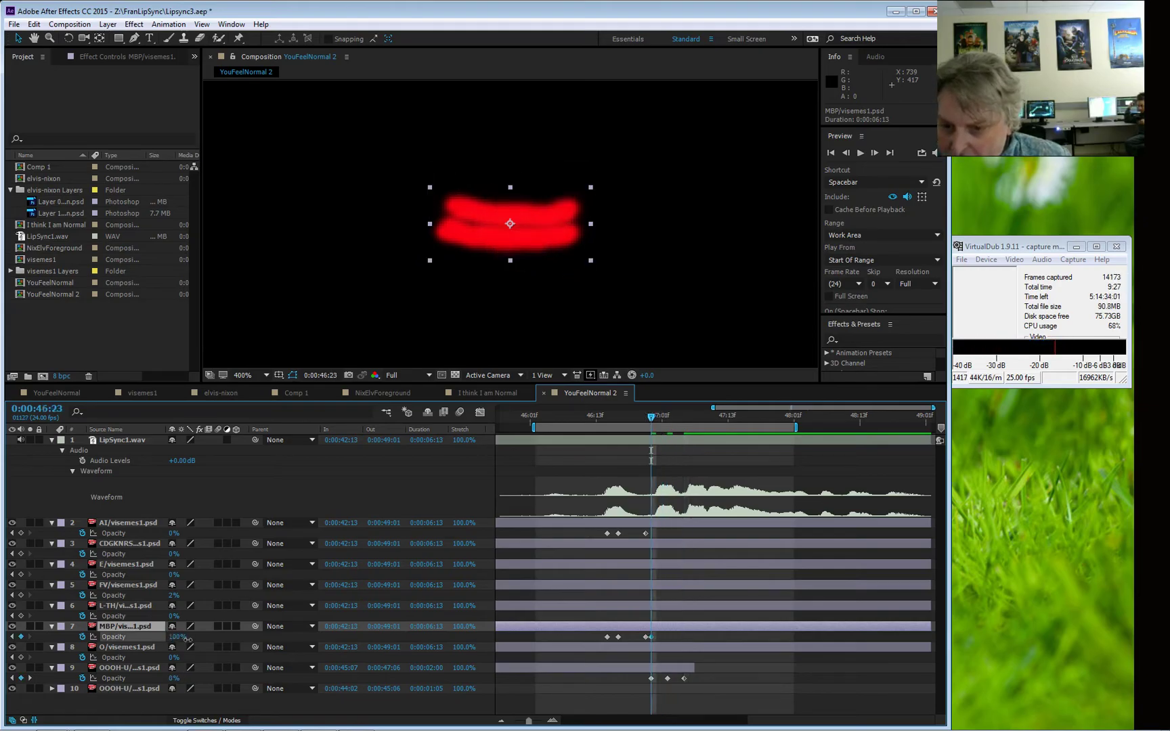
{"action": "left_click_drag", "start_coordinate": [654, 422], "coordinate": [667, 421]}
{"action": "mouse_move", "coordinate": [176, 636]}
{"action": "left_mouse_down"}
{"action": "mouse_move", "coordinate": [145, 671]}
{"action": "mouse_move", "coordinate": [95, 638]}
{"action": "left_mouse_up"}
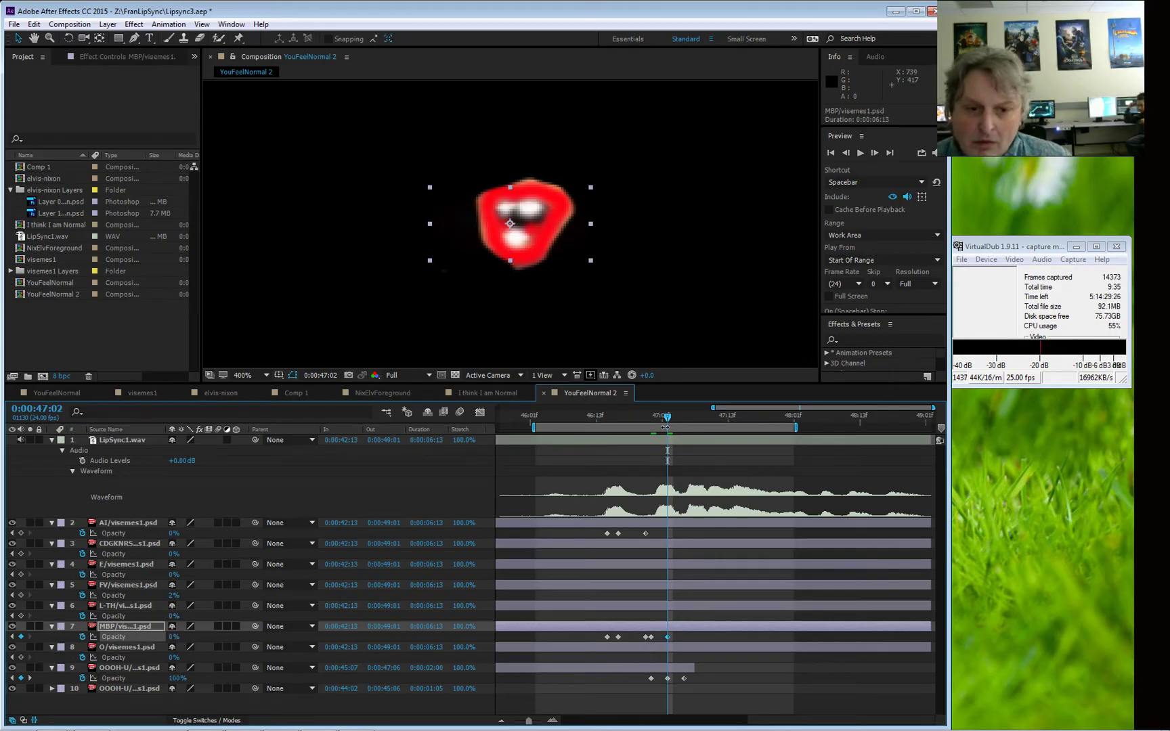
{"action": "left_click_drag", "start_coordinate": [668, 421], "coordinate": [684, 419]}
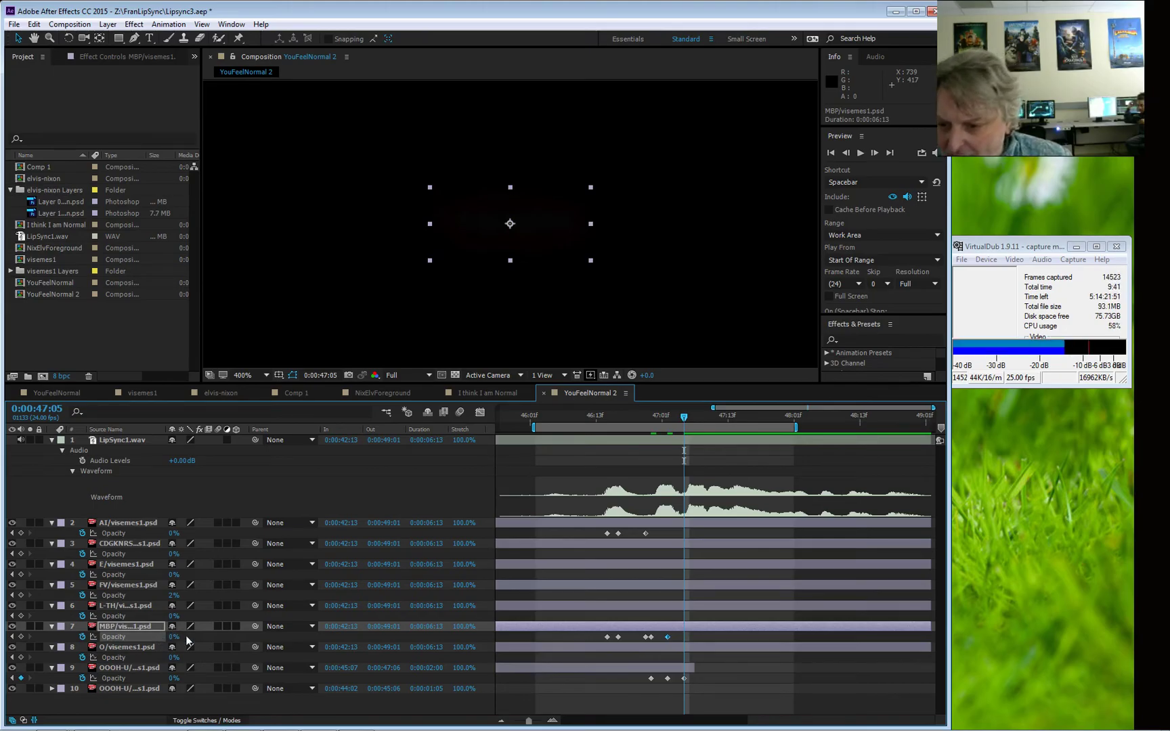
{"action": "left_click_drag", "start_coordinate": [173, 638], "coordinate": [181, 637]}
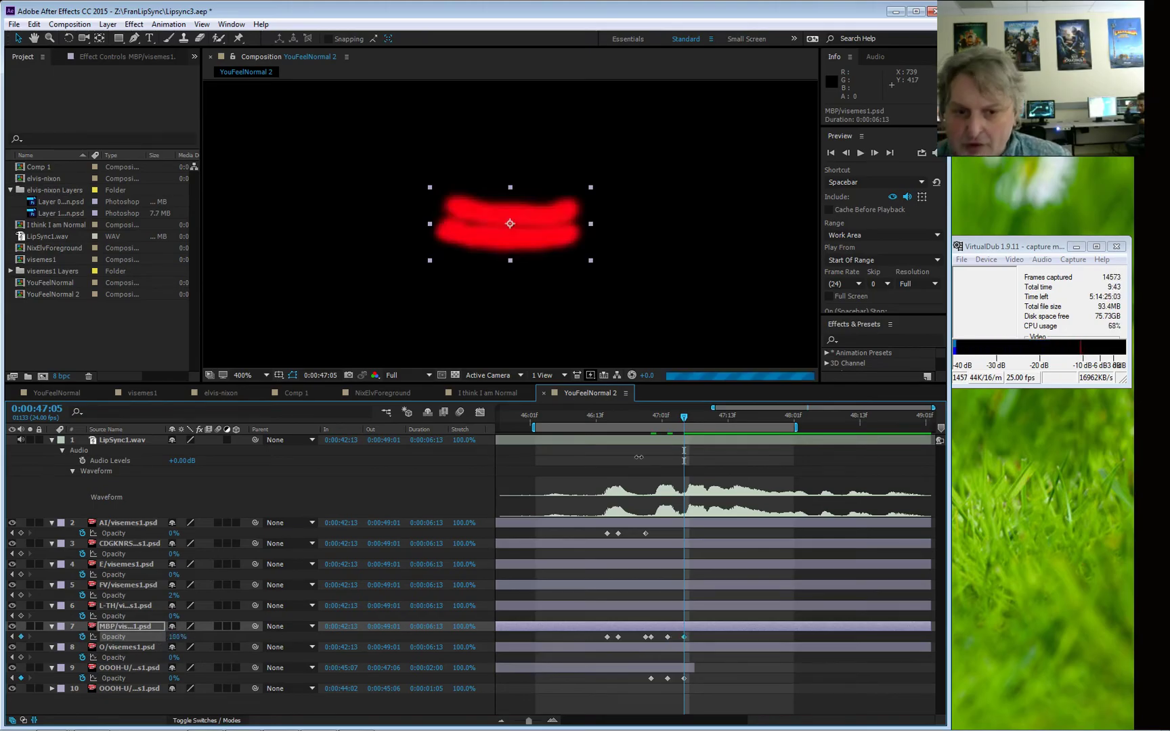
- Preview the animated phrase twice and inspect the mouth shape around 0:00:47:05
{"action": "left_click_drag", "start_coordinate": [684, 423], "coordinate": [668, 423]}
{"action": "key", "text": "space"}
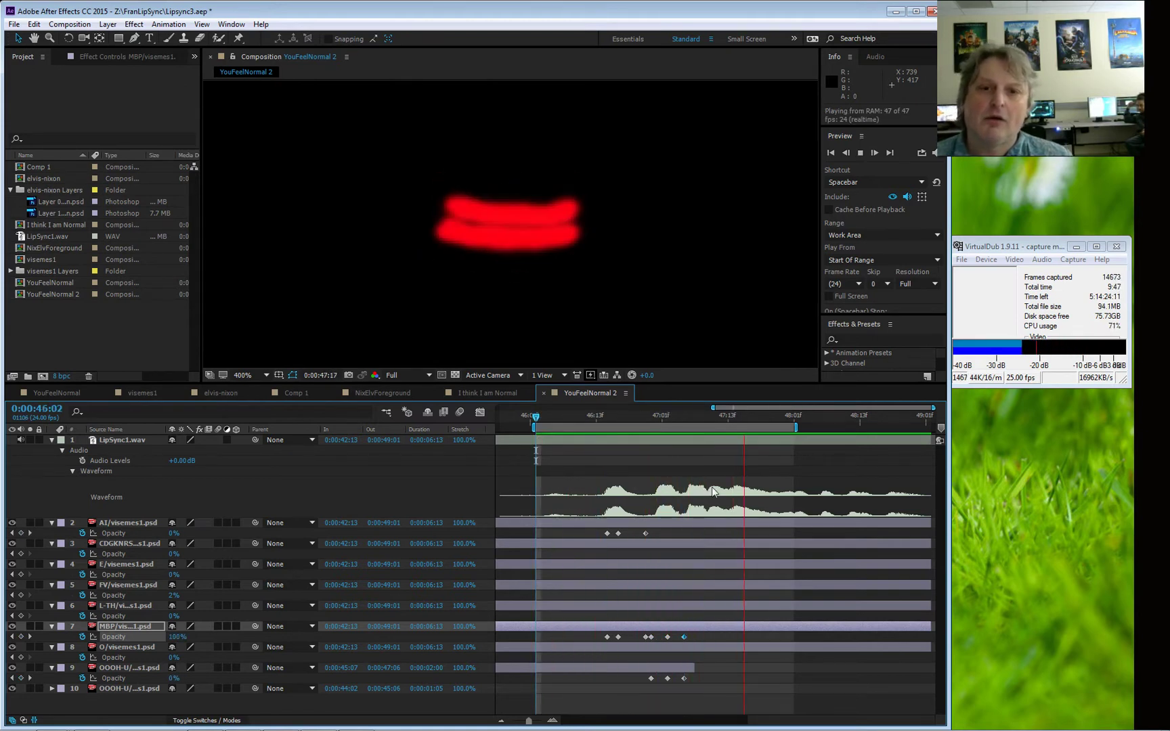
{"action": "key", "text": "space"}
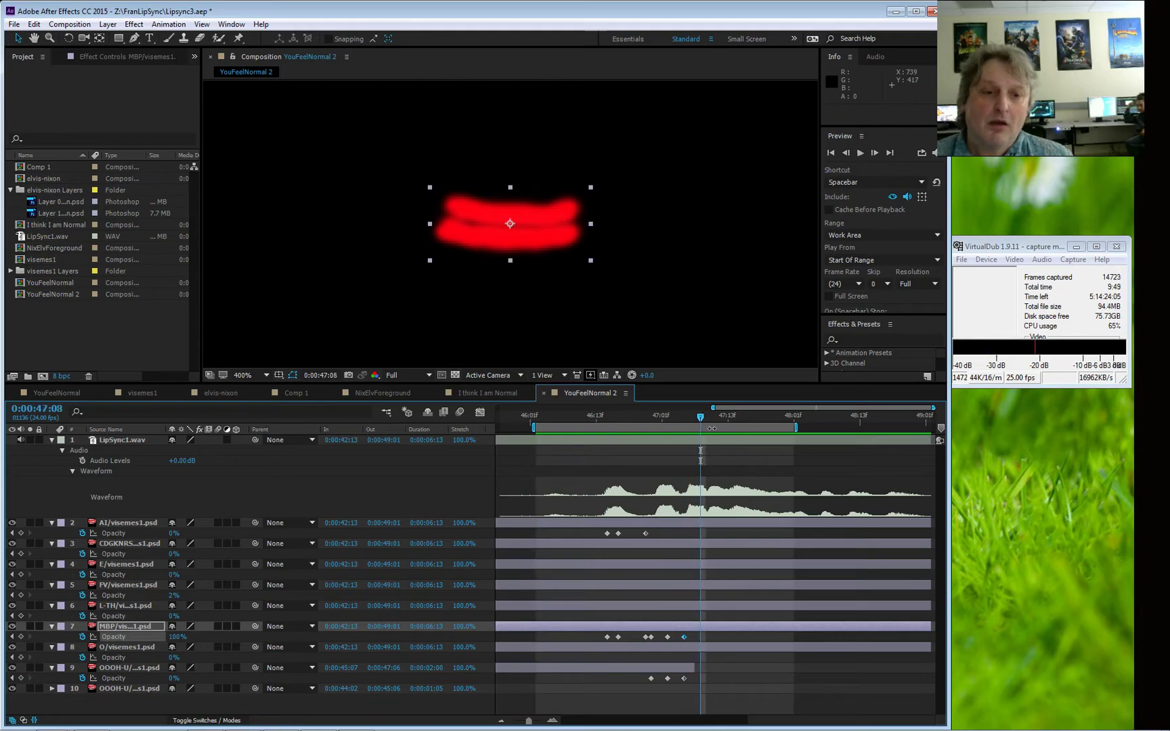
{"action": "left_click_drag", "start_coordinate": [699, 419], "coordinate": [684, 444]}
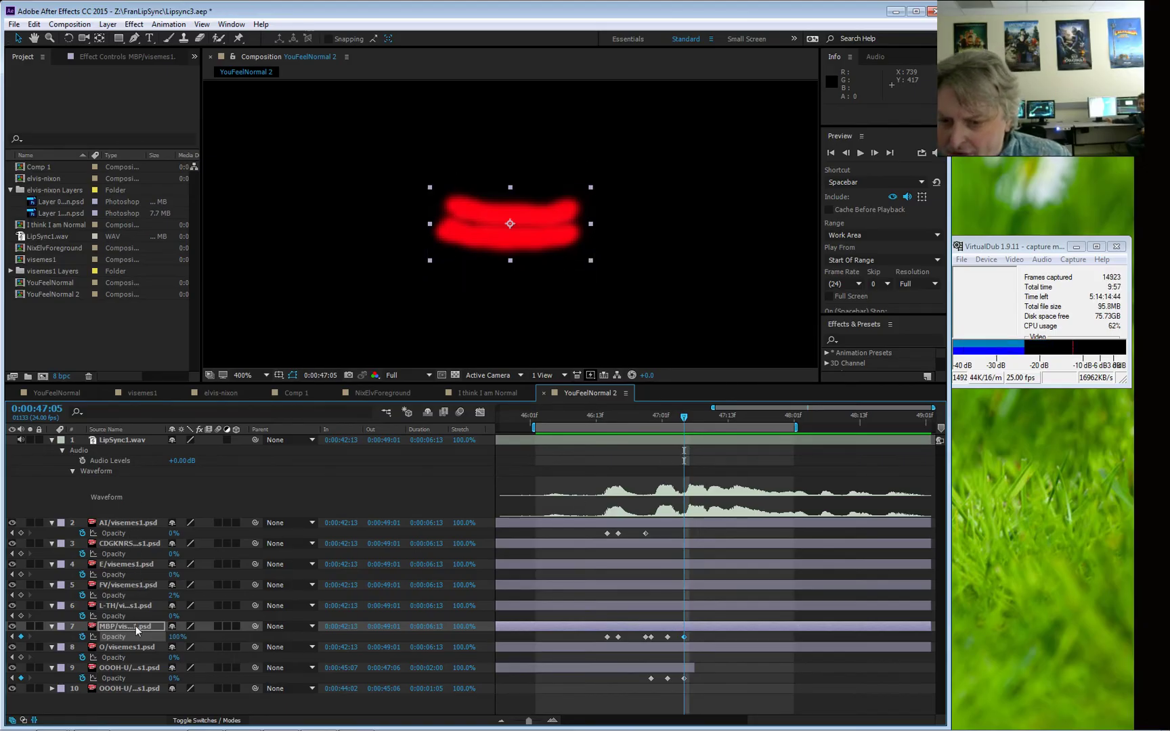
{"action": "key", "text": "space"}
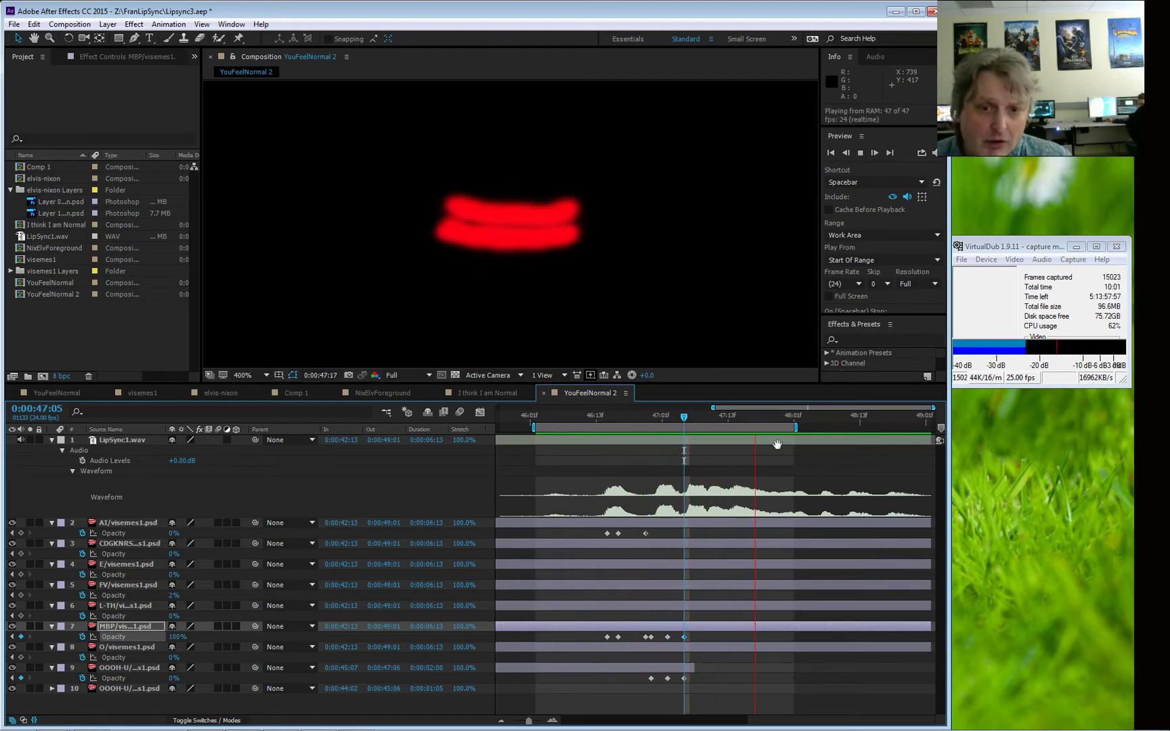
{"action": "key", "text": "space"}
- Keyframe the E/visemes1.psd opacity at 0% on 0:00:47:05, 100% on 0:00:47:07 and 0% on 0:00:47:09
{"action": "left_click_drag", "start_coordinate": [771, 418], "coordinate": [696, 440]}
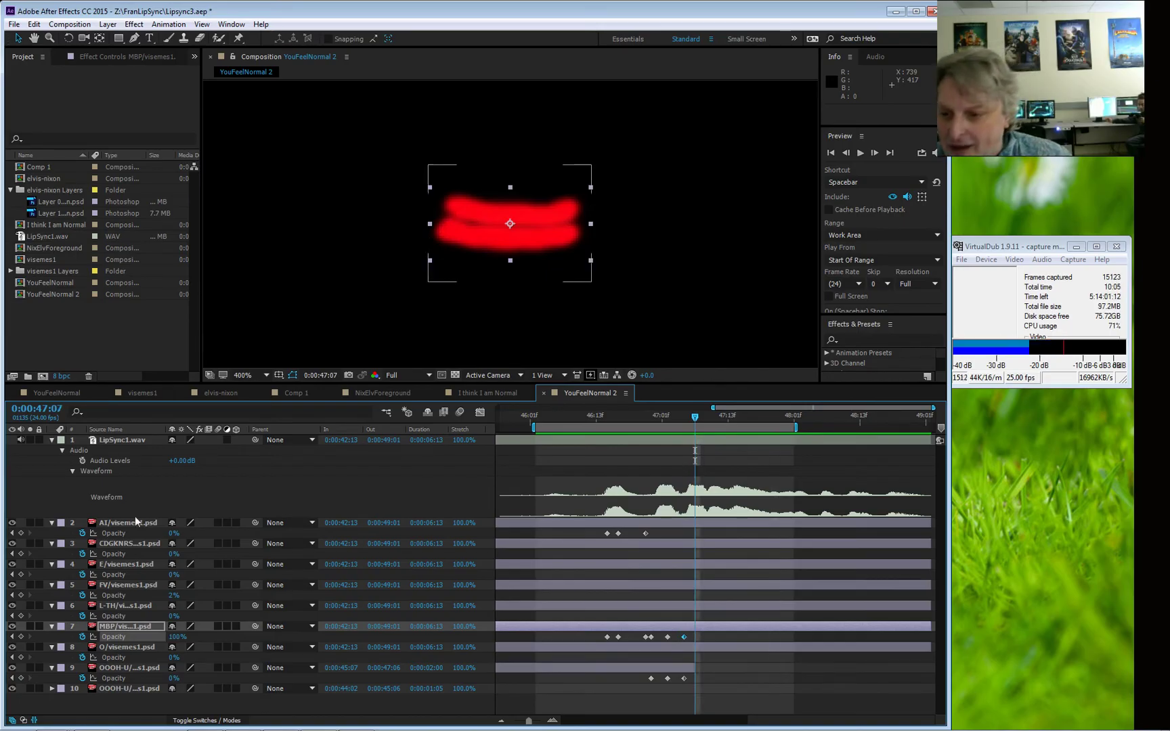
{"action": "left_click", "coordinate": [126, 565]}
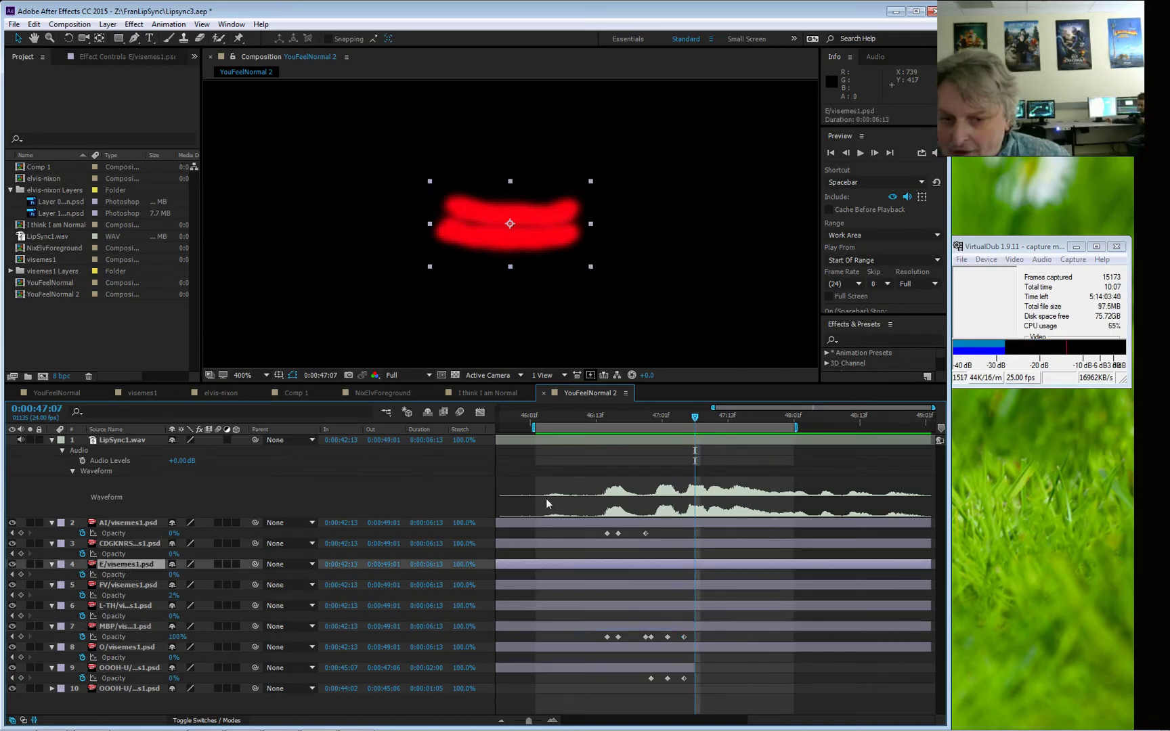
{"action": "left_click_drag", "start_coordinate": [696, 416], "coordinate": [685, 418]}
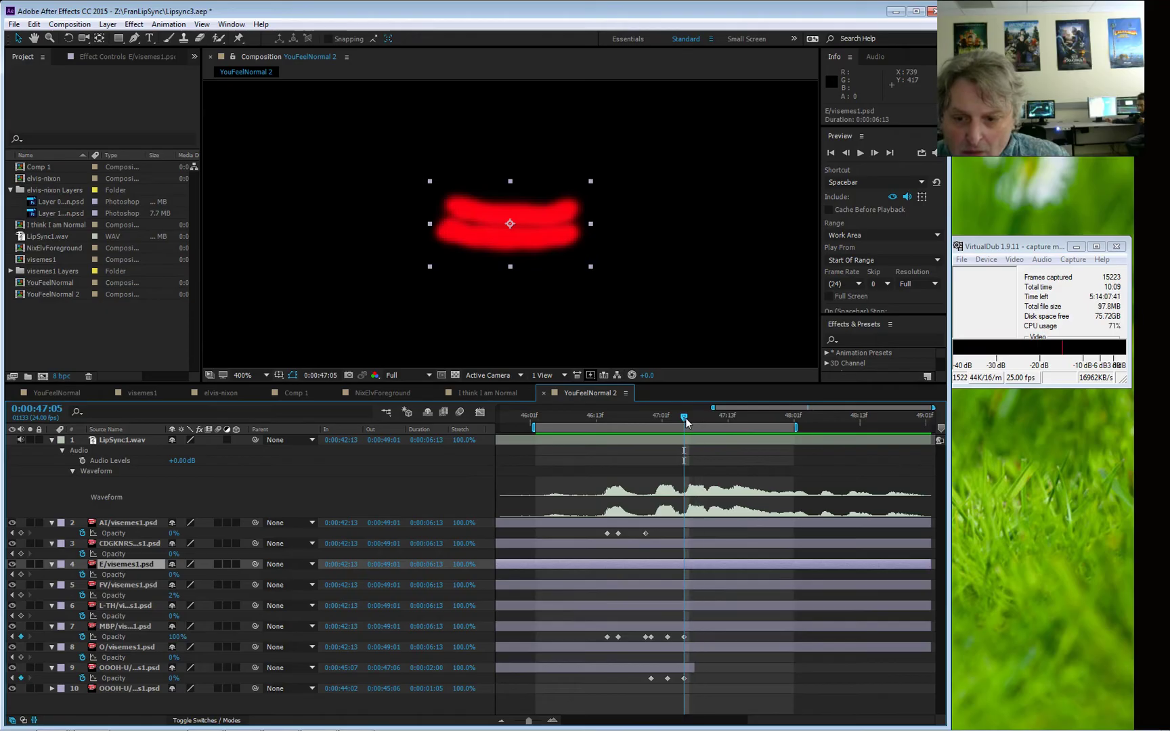
{"action": "left_click", "coordinate": [174, 574]}
{"action": "key", "text": "Return"}
{"action": "left_click_drag", "start_coordinate": [683, 417], "coordinate": [695, 417]}
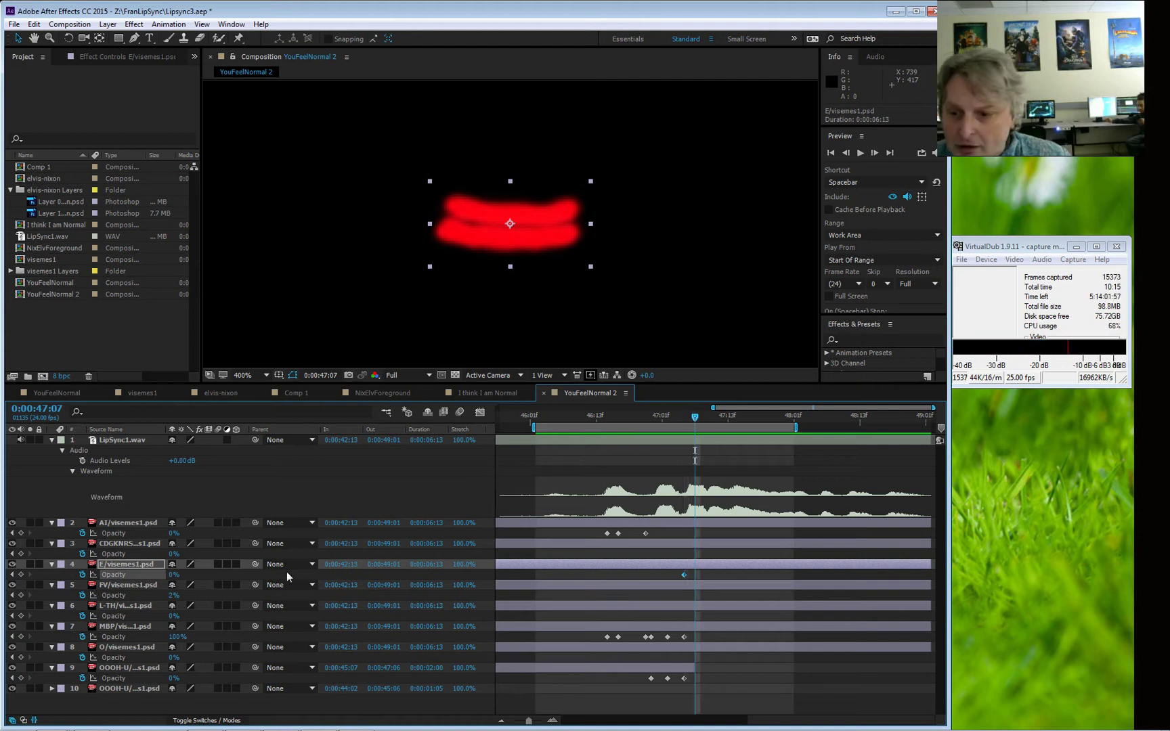
{"action": "key", "text": "F2"}
{"action": "left_click_drag", "start_coordinate": [173, 577], "coordinate": [337, 565]}
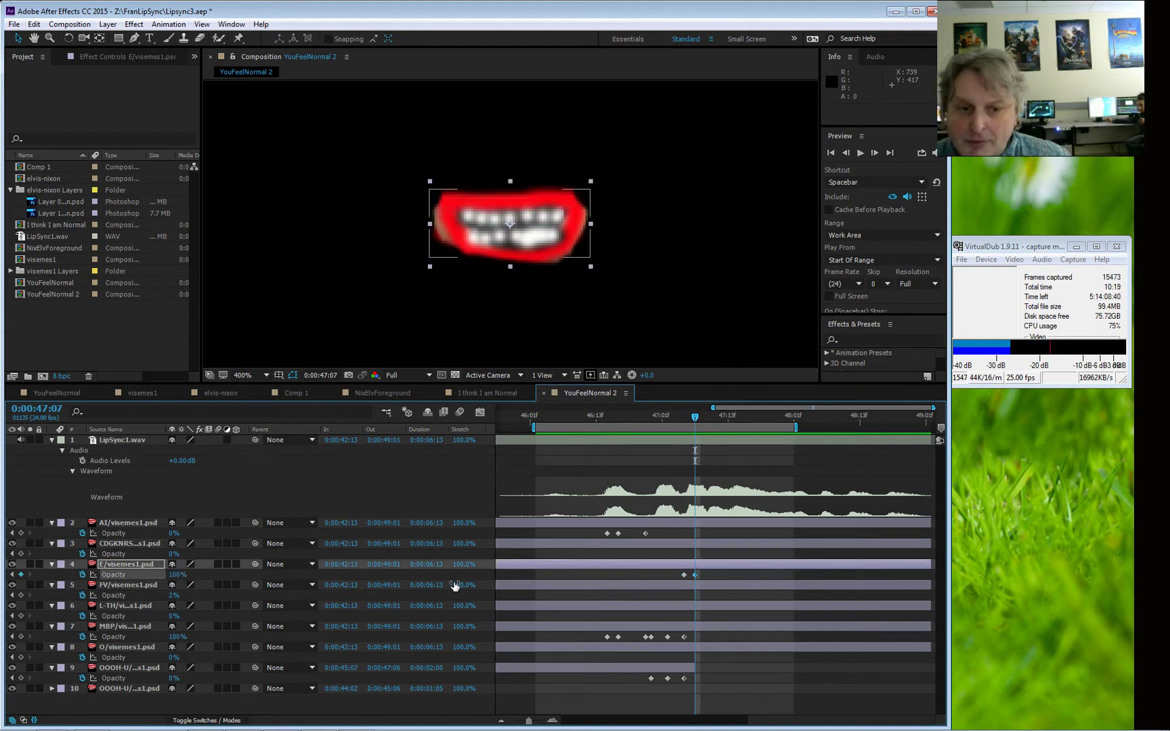
{"action": "left_click_drag", "start_coordinate": [698, 421], "coordinate": [706, 420]}
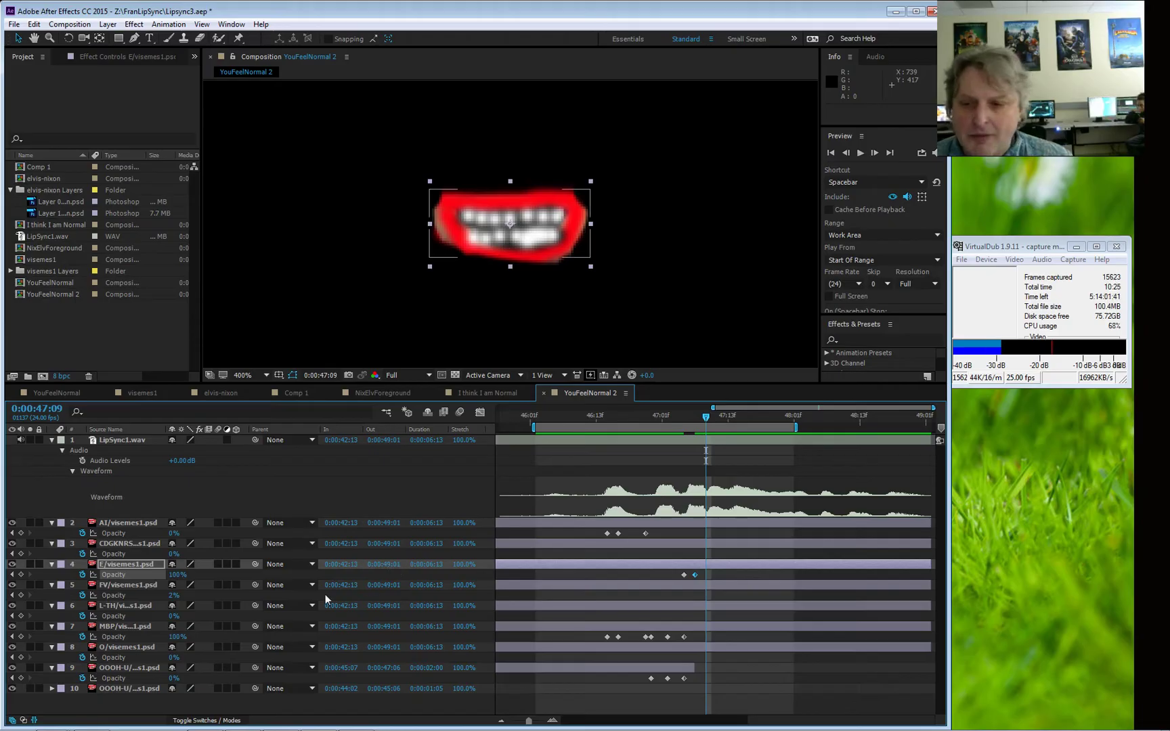
{"action": "left_click_drag", "start_coordinate": [175, 577], "coordinate": [142, 578]}
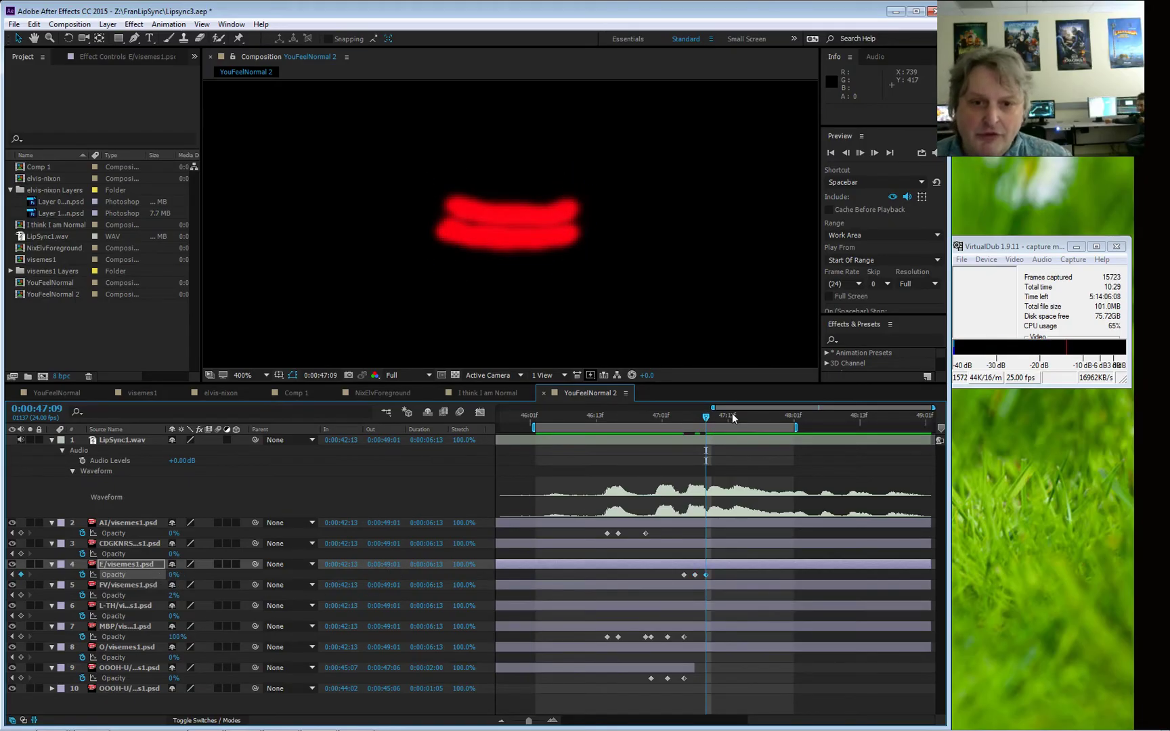
- Preview the phrase with the new E mouth shape and switch to visemes1.psd in Photoshop
{"action": "key", "text": "space"}
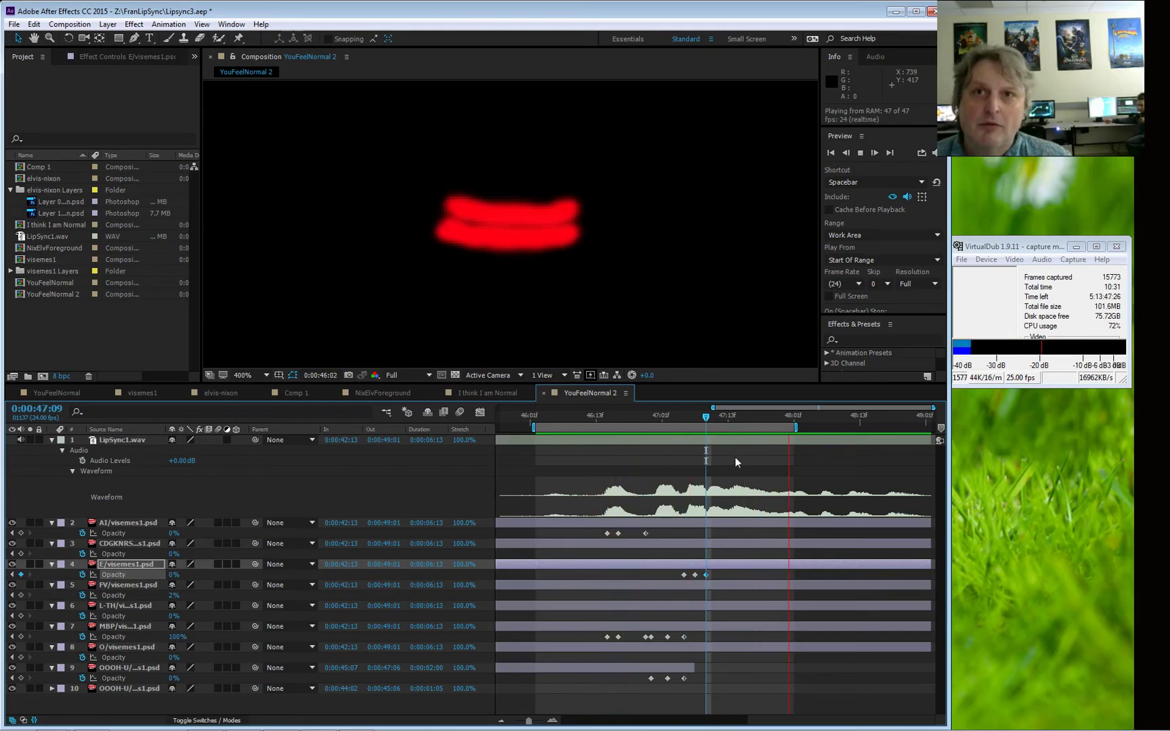
{"action": "key", "text": "space"}
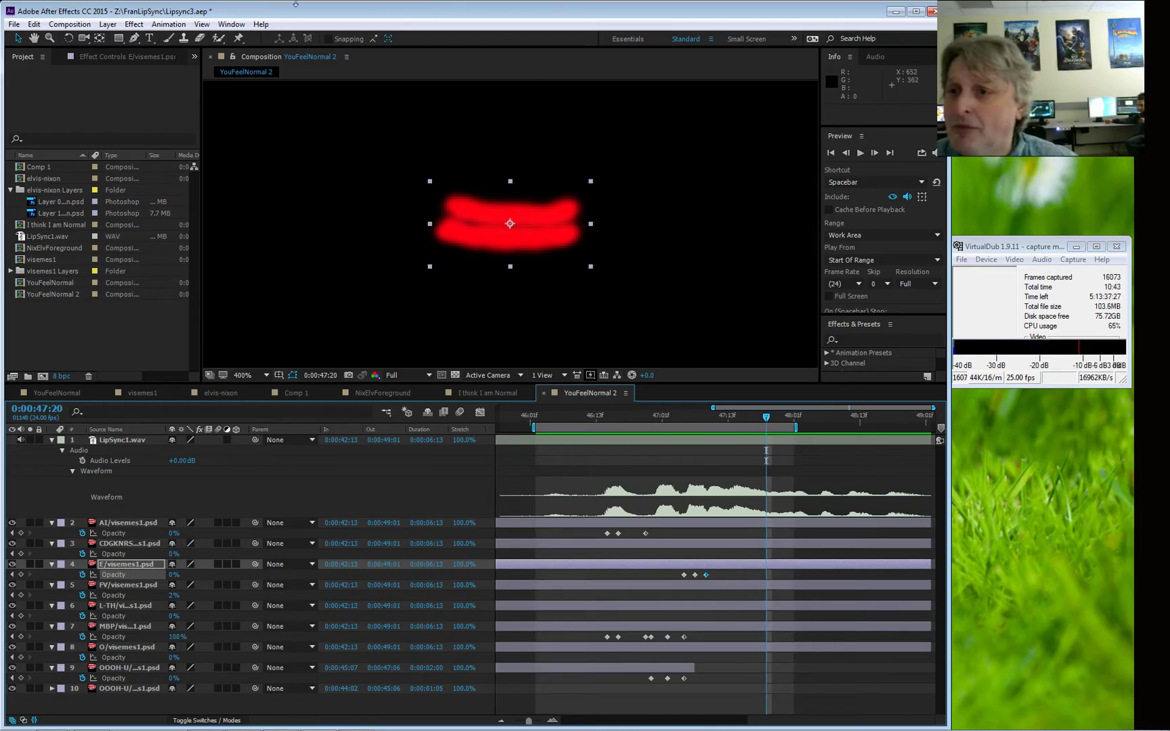
{"action": "mouse_move", "coordinate": [271, 729]}
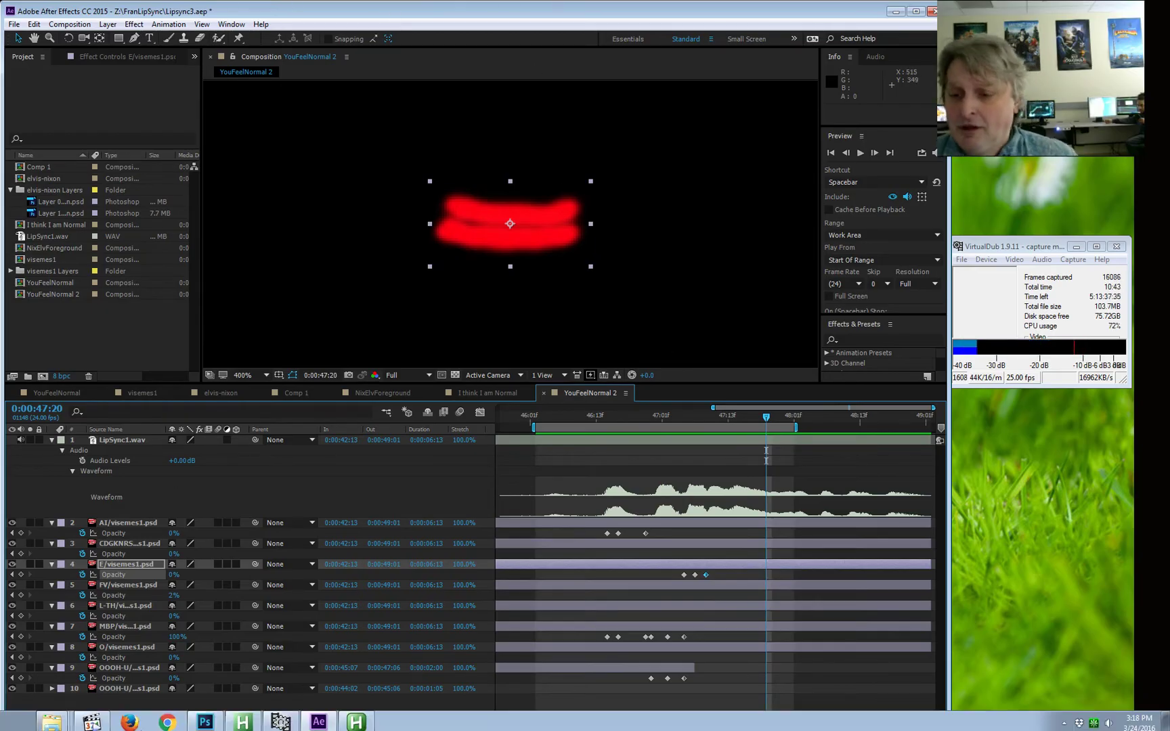
{"action": "left_click", "coordinate": [205, 720]}
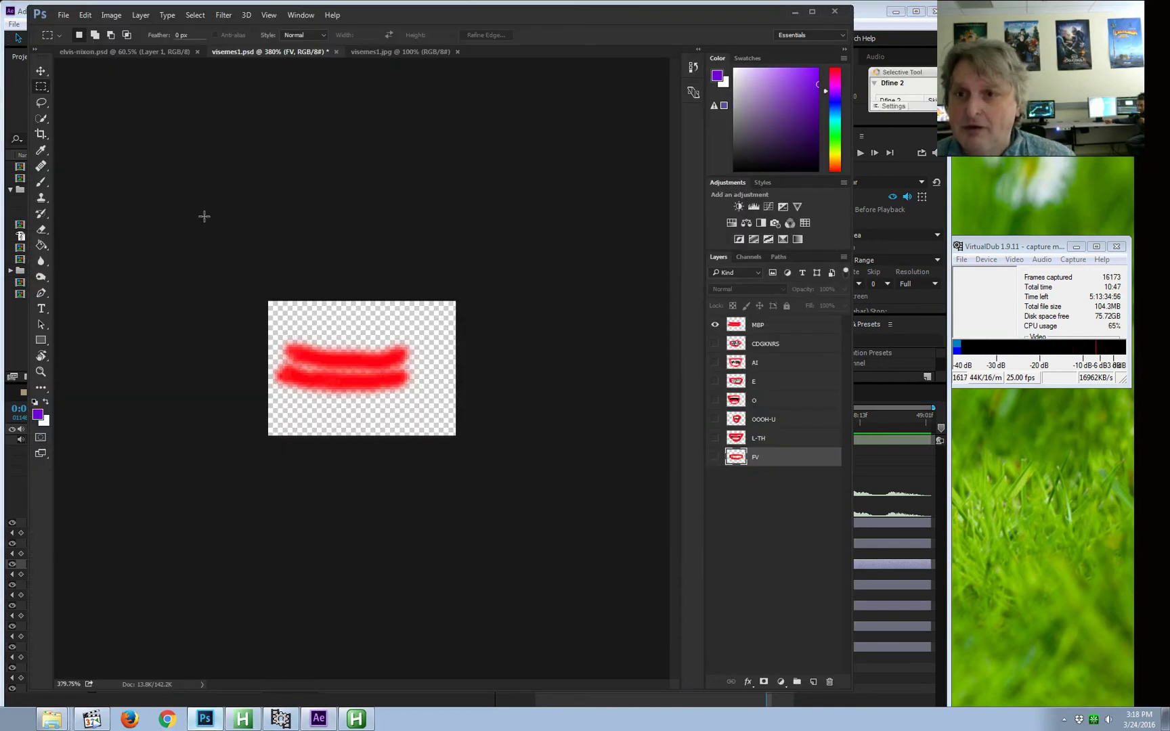
- Inspect elvis-nixon.psd by hiding and showing Layer 0 and Layer 1 separately to compare the background with the cut-out figures
{"action": "left_click", "coordinate": [125, 51]}
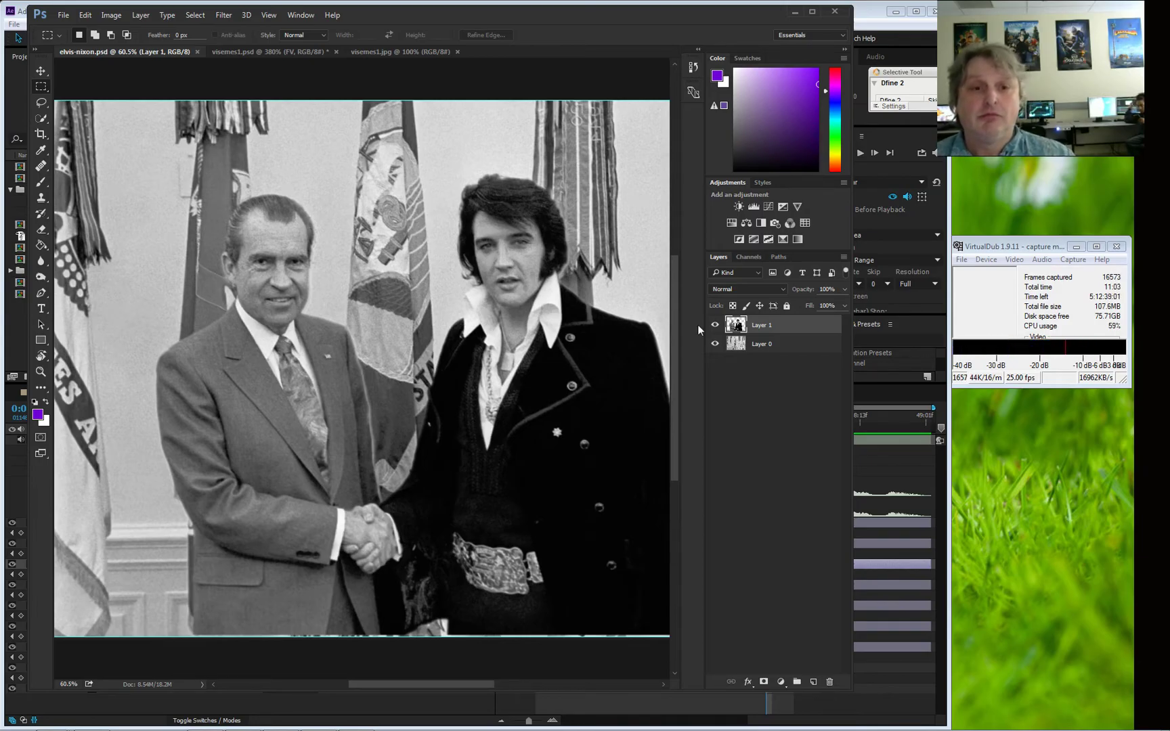
{"action": "left_click", "coordinate": [715, 344]}
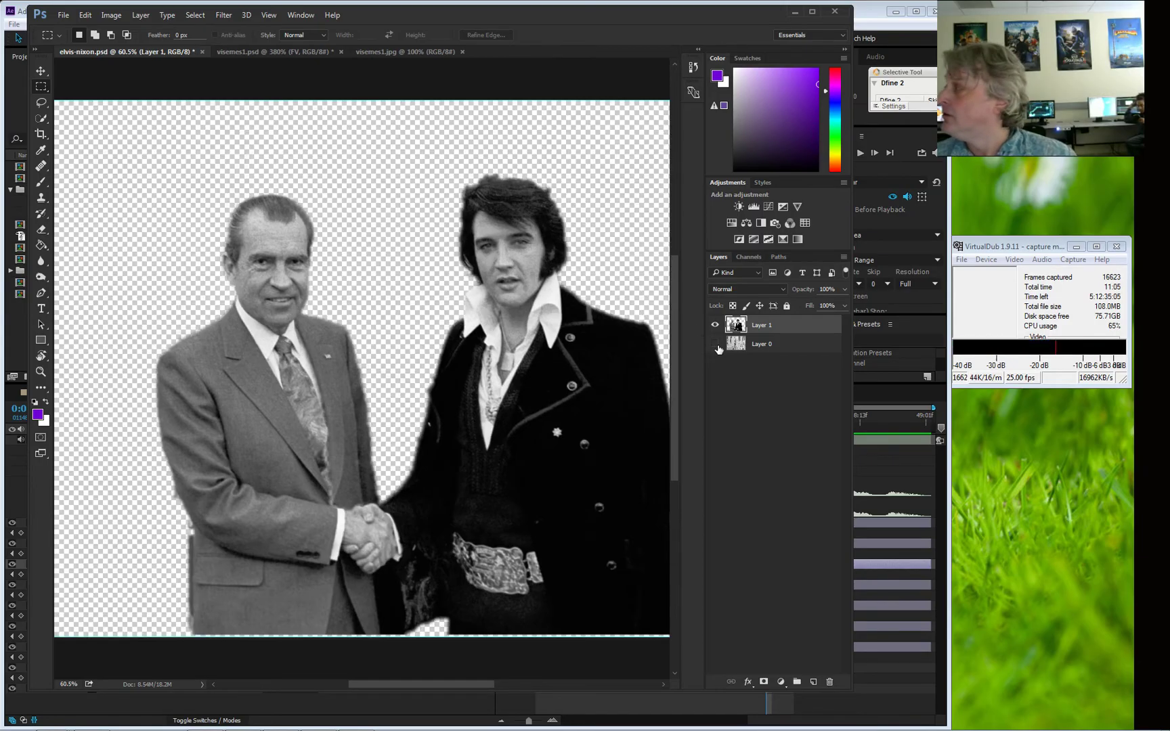
{"action": "left_click", "coordinate": [719, 346]}
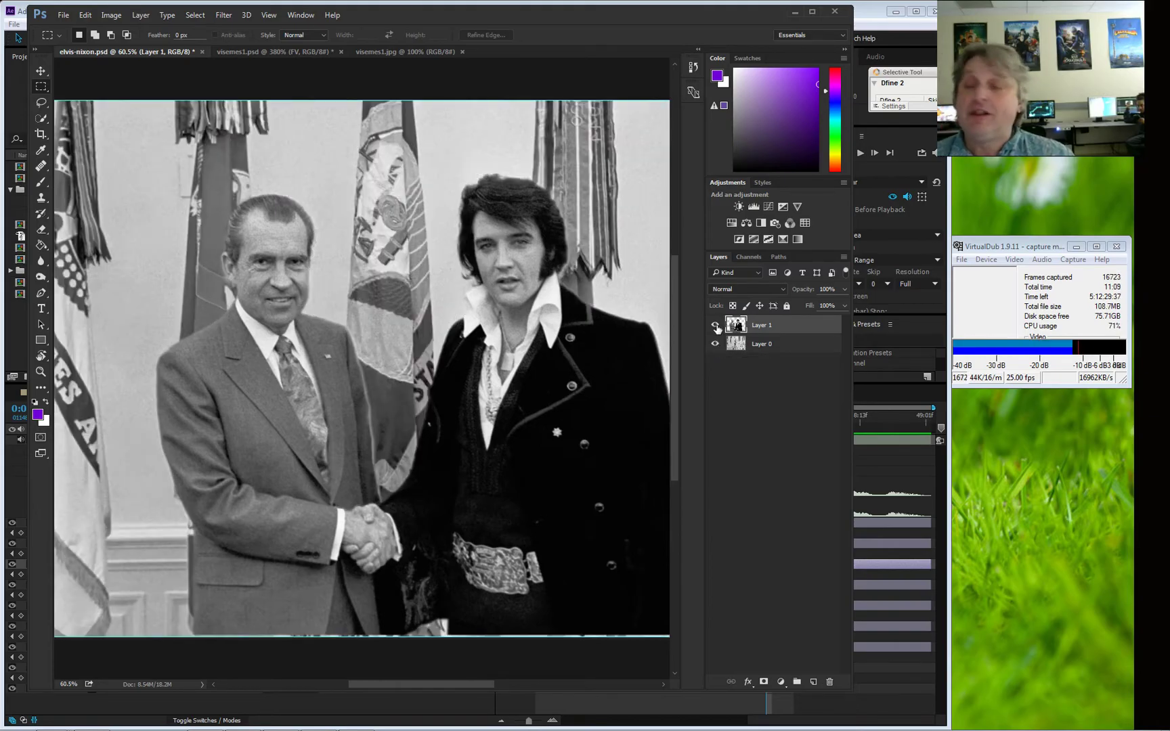
{"action": "left_click", "coordinate": [715, 327]}
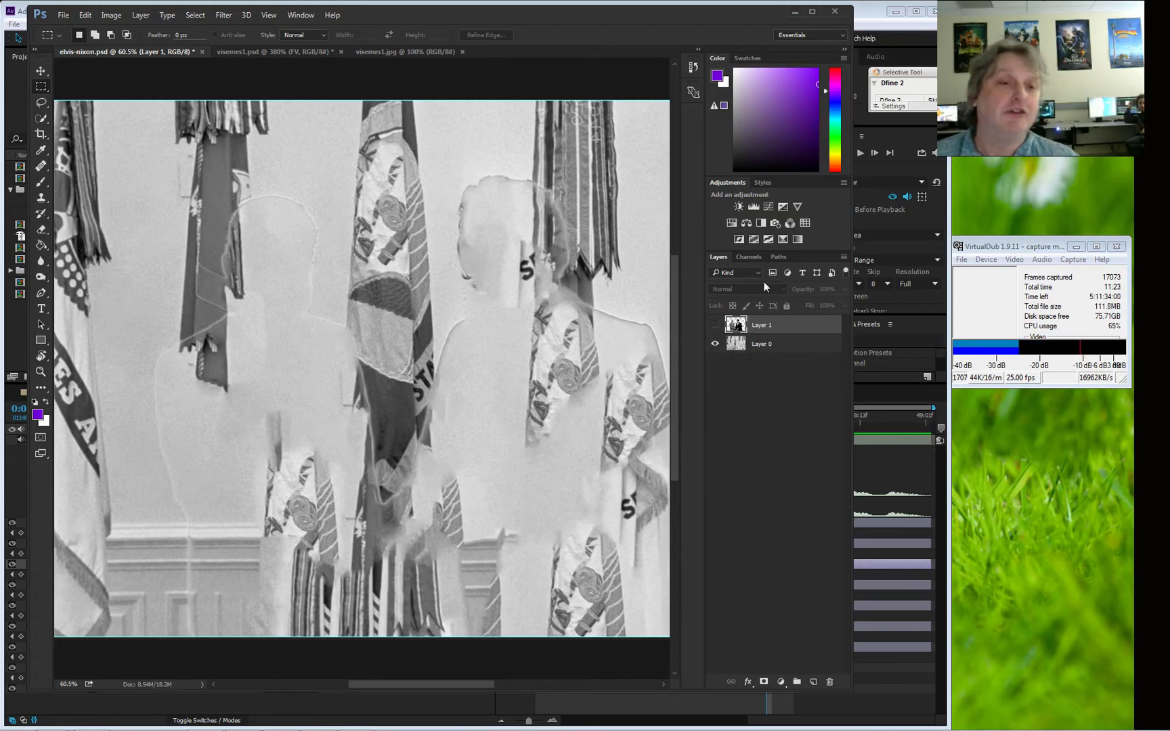
{"action": "left_click", "coordinate": [715, 325]}
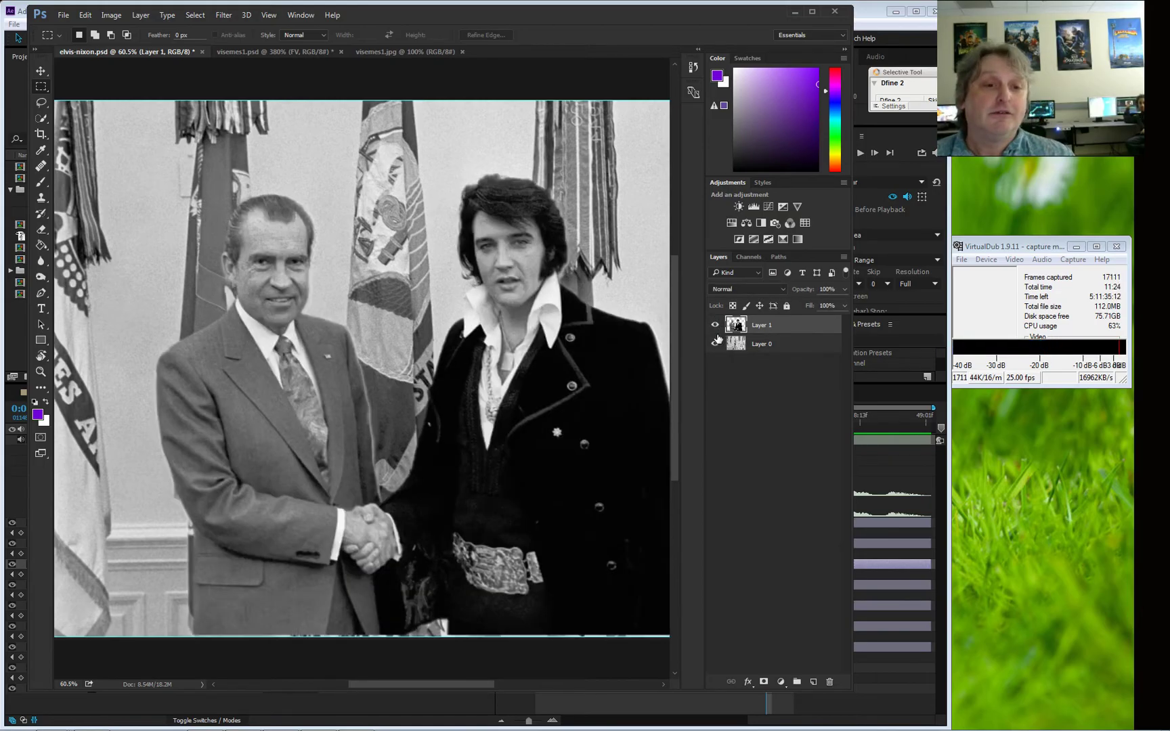
{"action": "left_click", "coordinate": [763, 347]}
{"action": "left_click", "coordinate": [768, 325]}
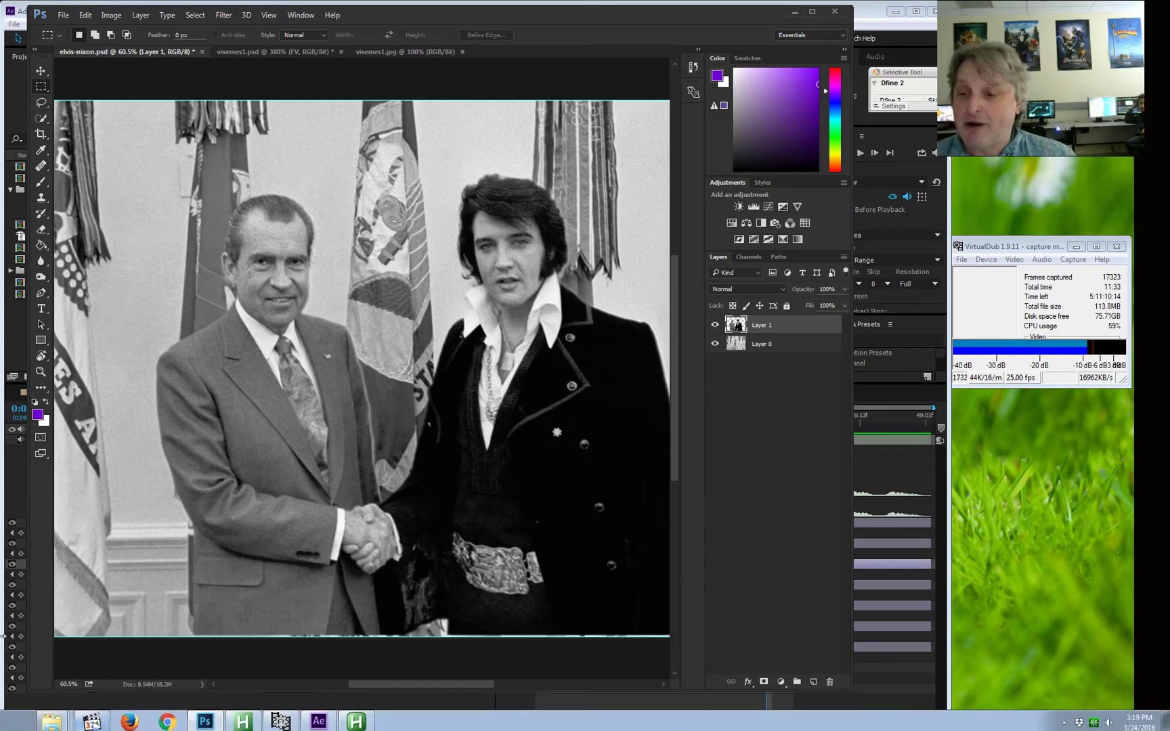
- Switch to After Effects, open the elvis-nixon composition at its first frame and examine the two files in the elvis-nixon Layers folder
{"action": "left_click", "coordinate": [3, 81]}
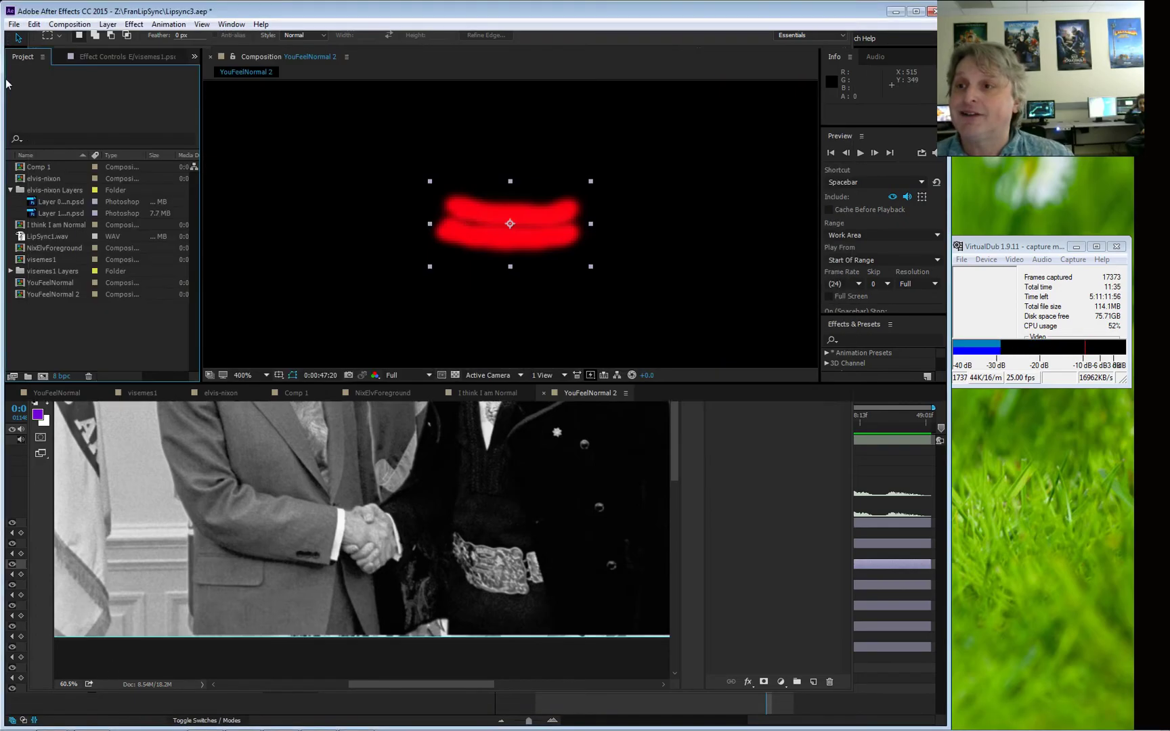
{"action": "double_click", "coordinate": [49, 176]}
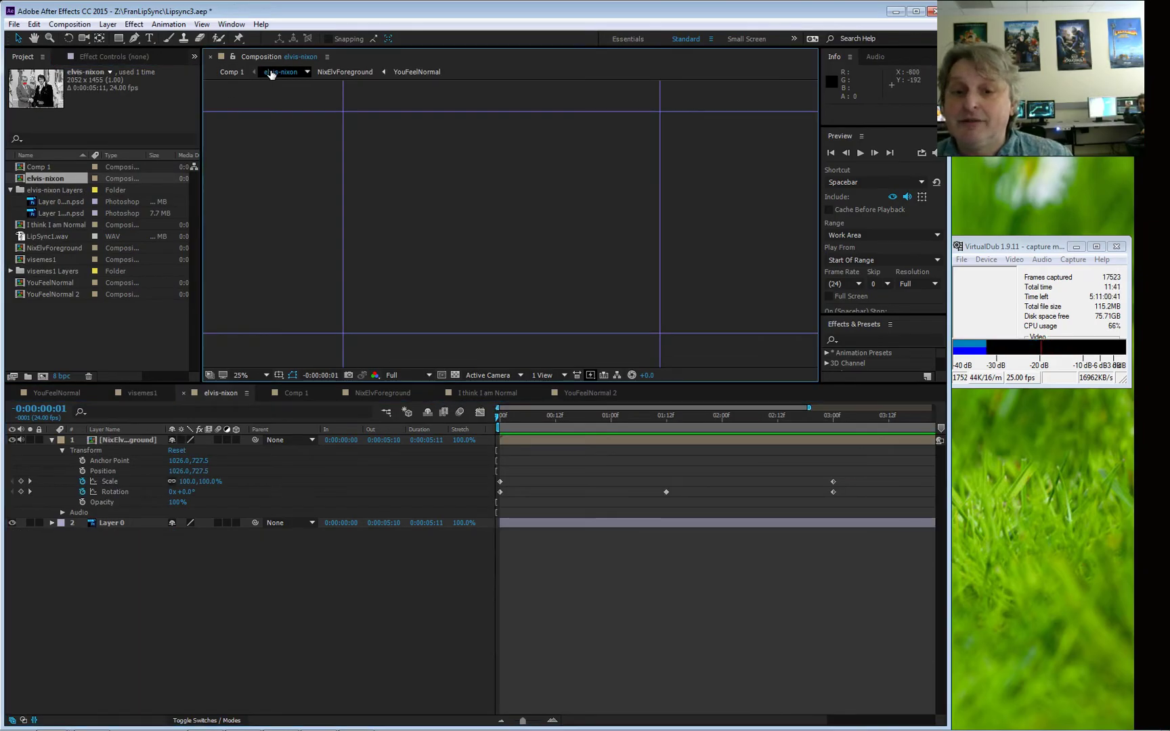
{"action": "mouse_move", "coordinate": [506, 420]}
{"action": "left_mouse_down"}
{"action": "mouse_move", "coordinate": [530, 420]}
{"action": "mouse_move", "coordinate": [490, 420]}
{"action": "left_mouse_up"}
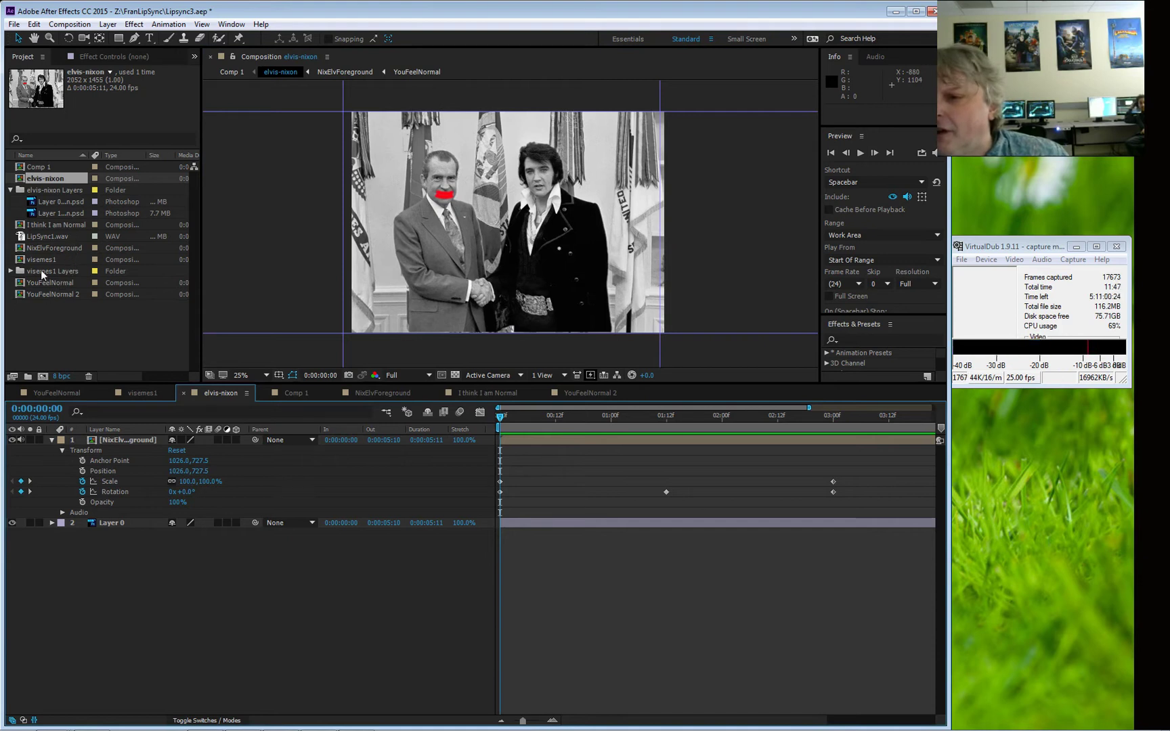
{"action": "double_click", "coordinate": [64, 189]}
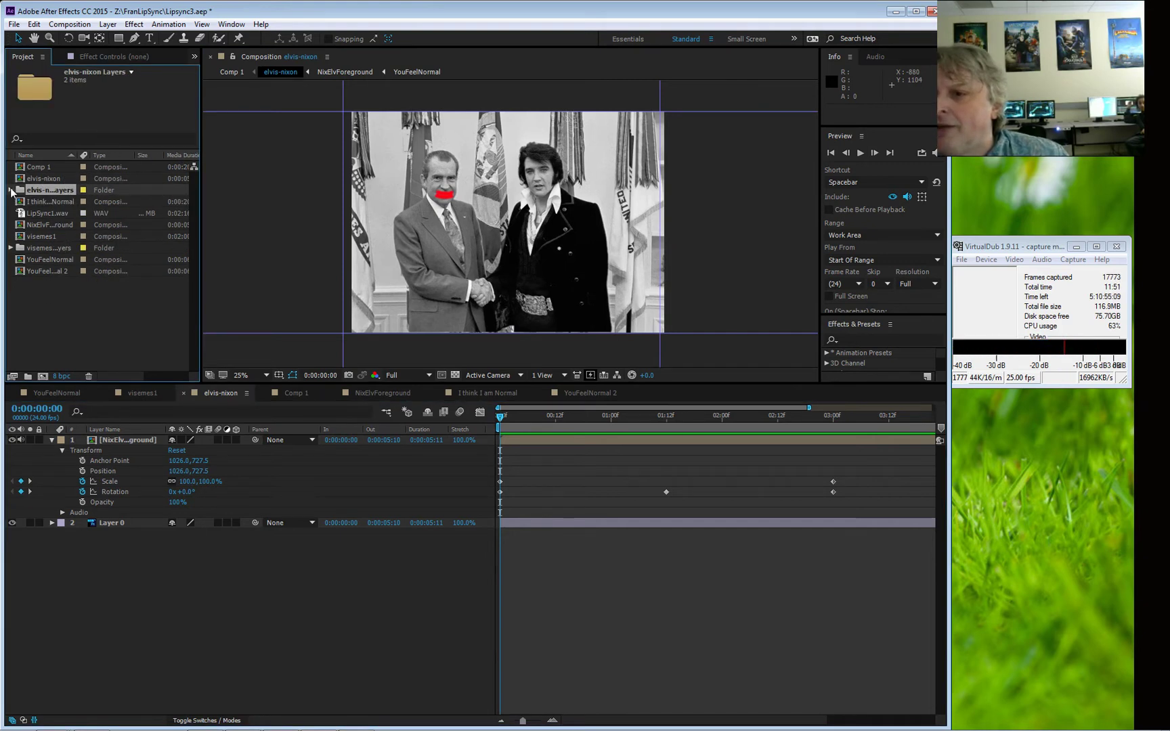
{"action": "left_click", "coordinate": [10, 190]}
{"action": "left_click", "coordinate": [61, 200]}
{"action": "left_click", "coordinate": [63, 216]}
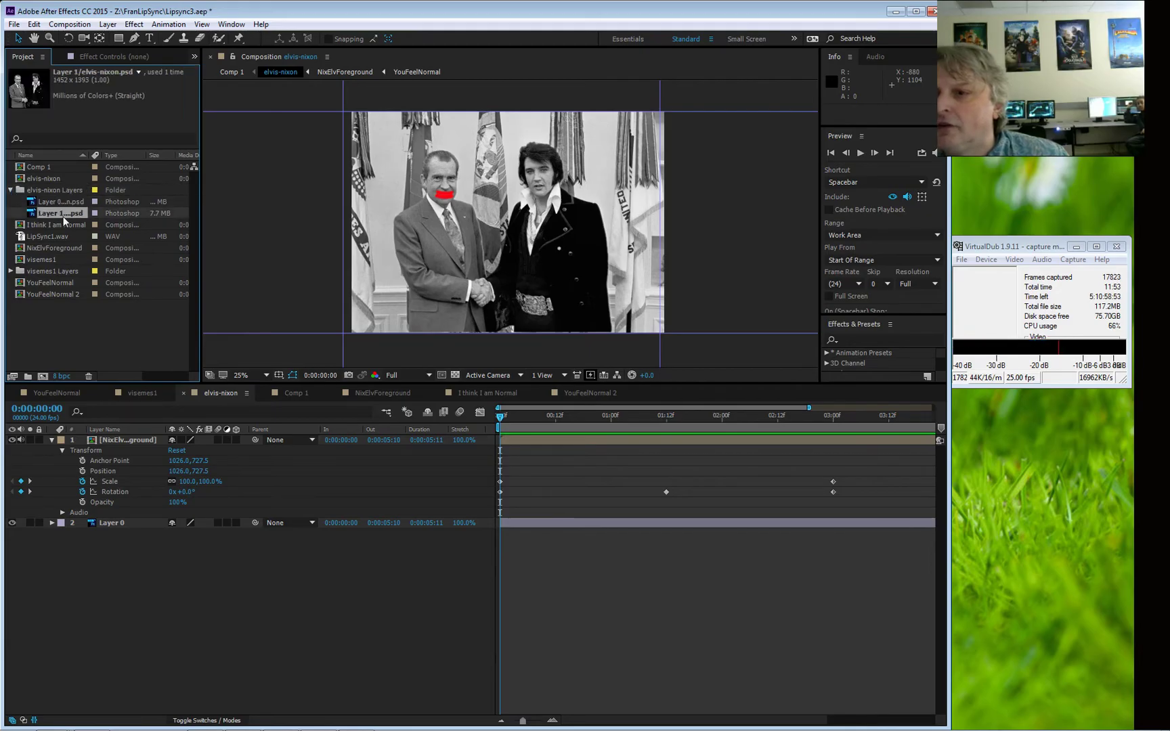
- Open the NixElvForeground precomposition, examine the figures up close and preview it from the start
{"action": "double_click", "coordinate": [126, 439]}
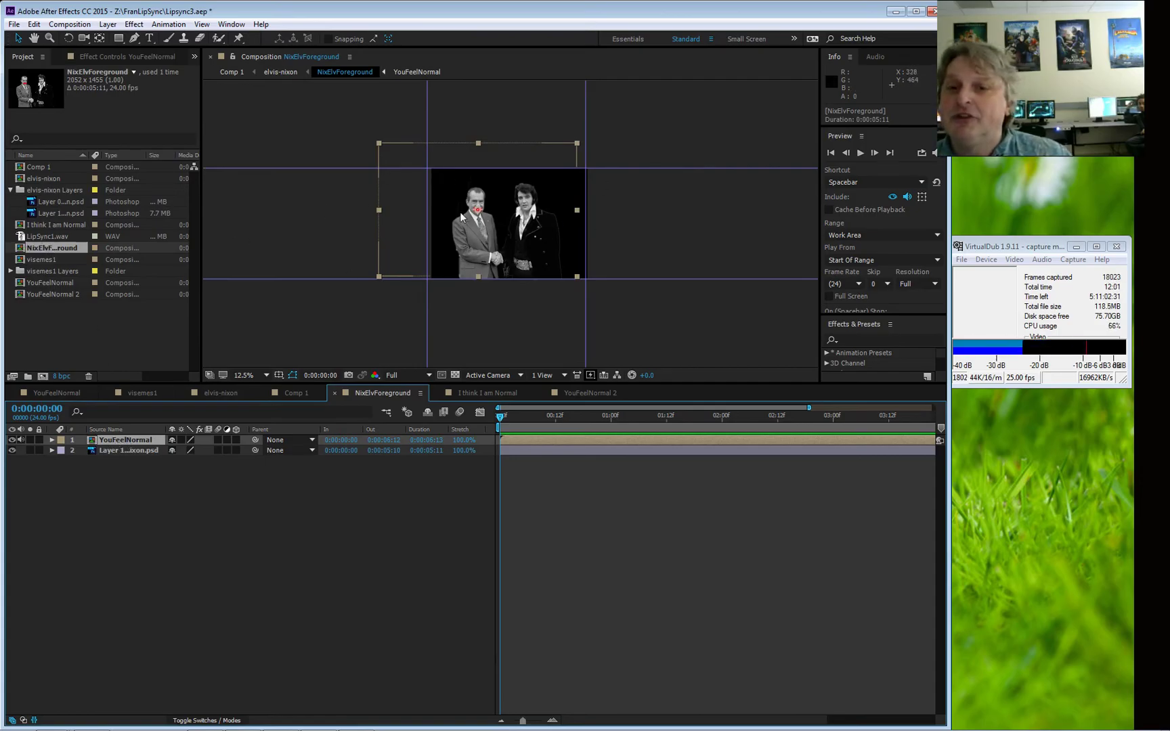
{"action": "scroll", "coordinate": [514, 213], "scroll_direction": "up", "scroll_amount": 4}
{"action": "scroll", "coordinate": [507, 217], "scroll_direction": "down", "scroll_amount": 2}
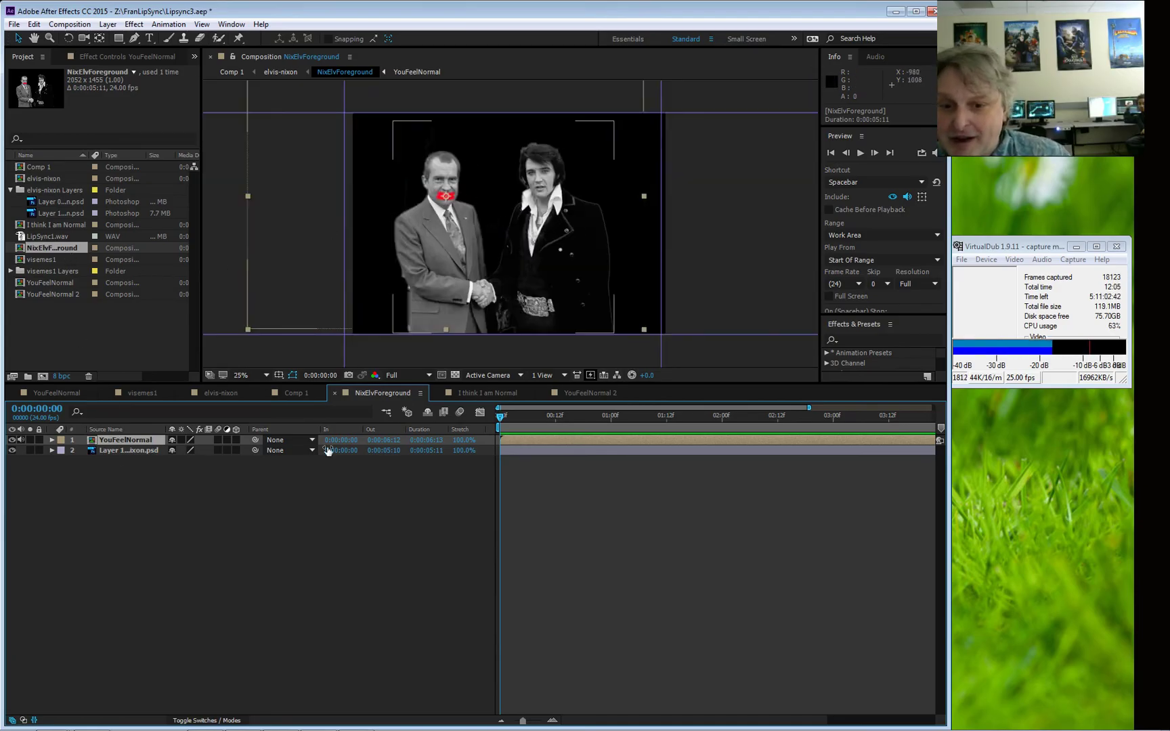
{"action": "left_click_drag", "start_coordinate": [506, 417], "coordinate": [453, 412]}
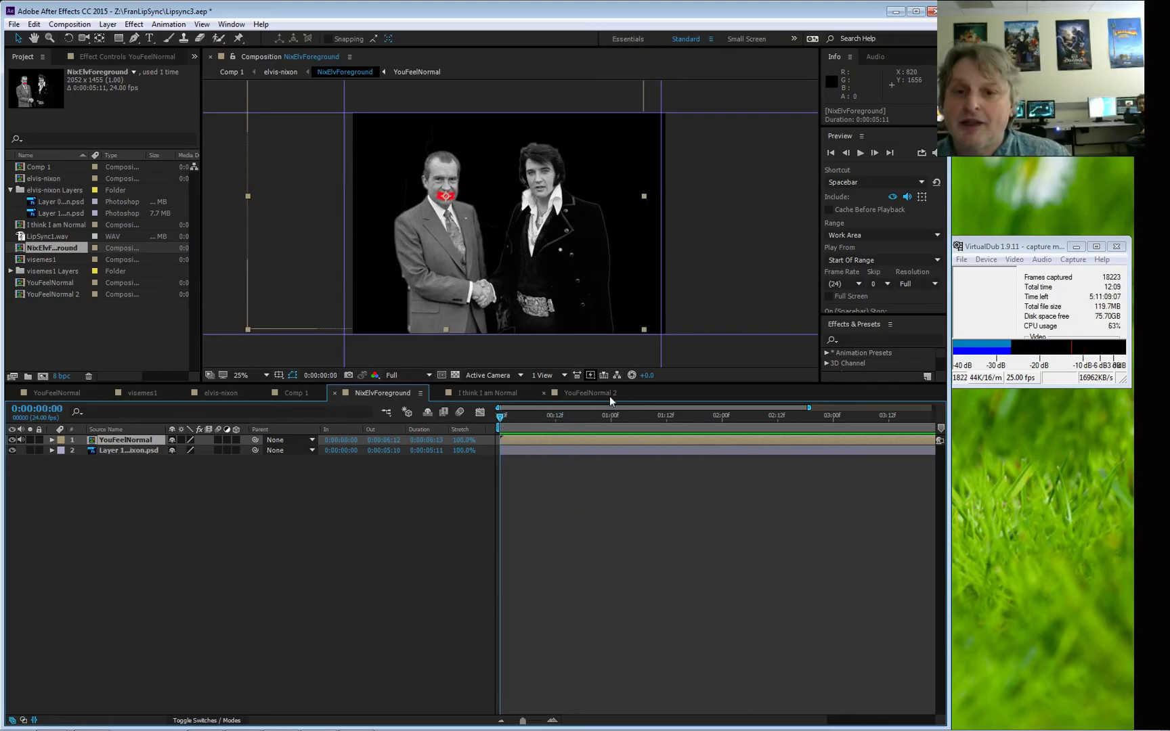
{"action": "key", "text": "space"}
{"action": "key", "text": "space"}
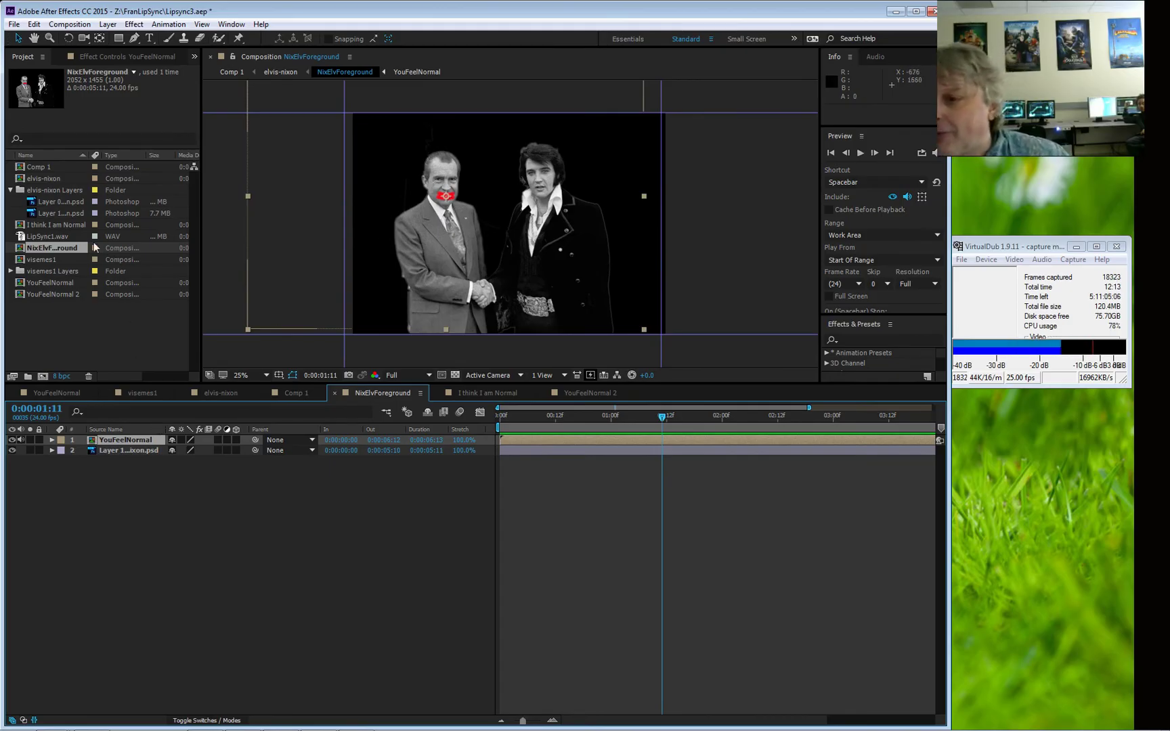
- Open the YouFeelNormal 2 composition, preview its mouth animation and place the current time at 0:00:46:10
{"action": "left_click", "coordinate": [57, 291]}
{"action": "double_click", "coordinate": [57, 290]}
{"action": "key", "text": "space"}
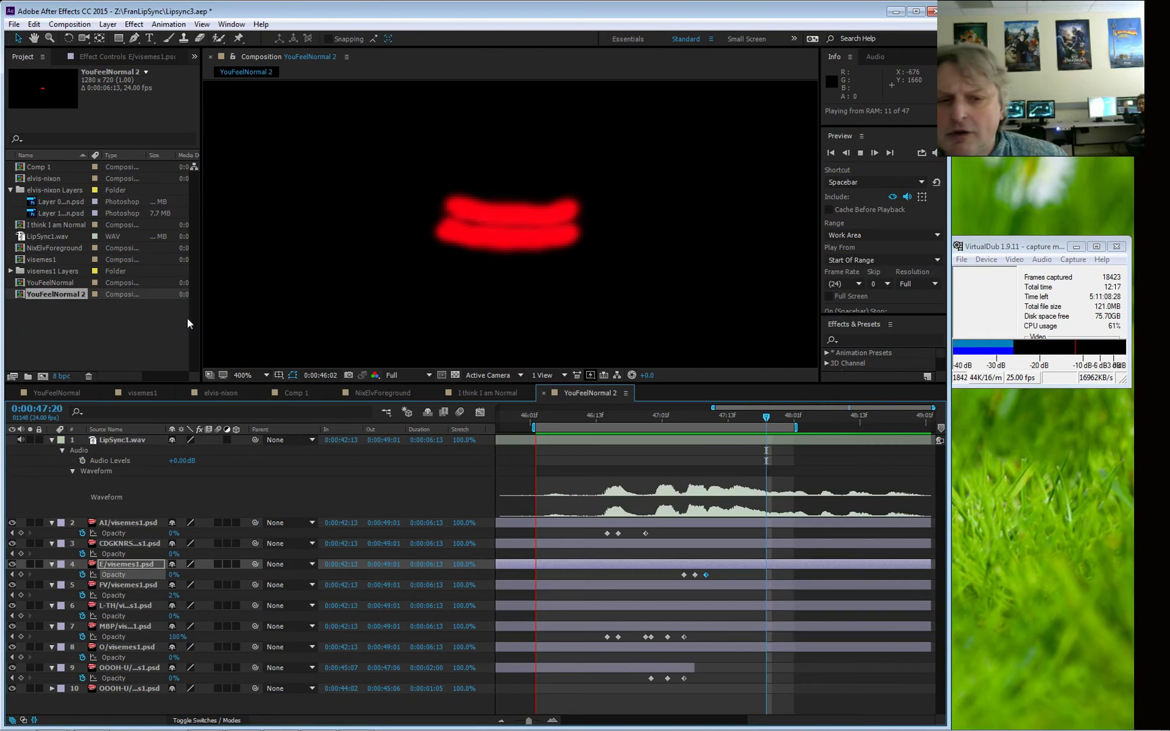
{"action": "left_click", "coordinate": [579, 413]}
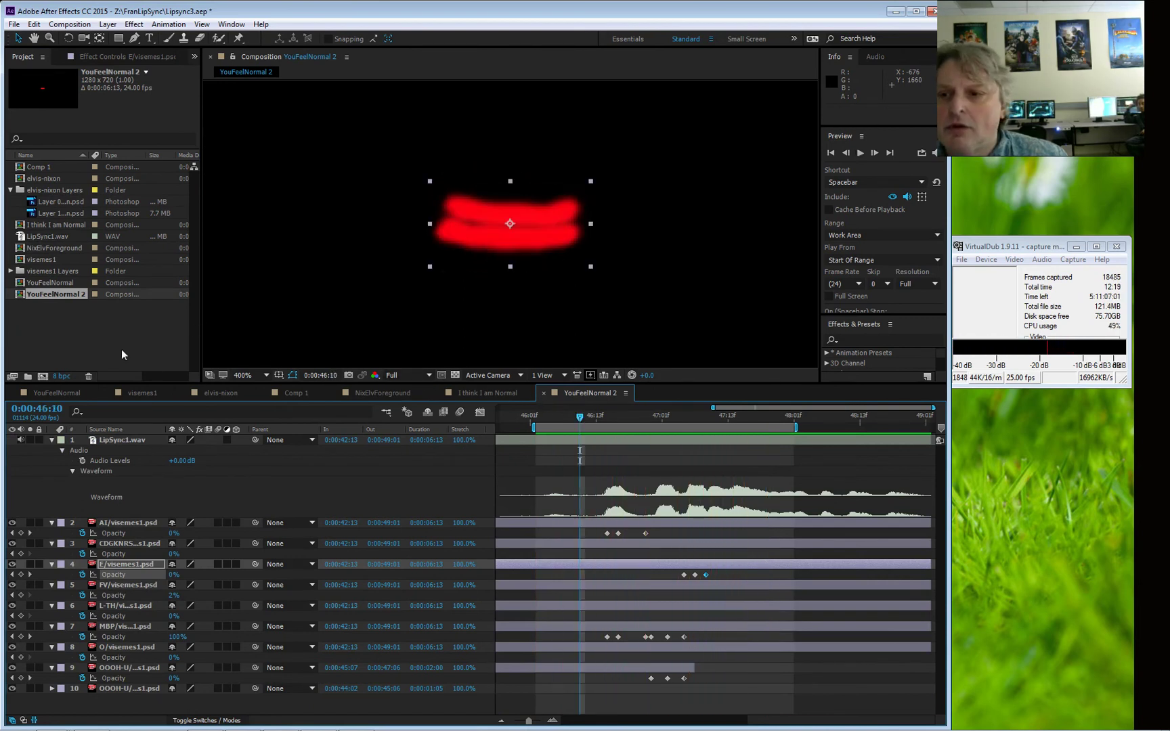
- Try to lift the work area out of the E/visemes1.psd layer in YouFeelNormal 2 and undo the lift
{"action": "right_click", "coordinate": [59, 293]}
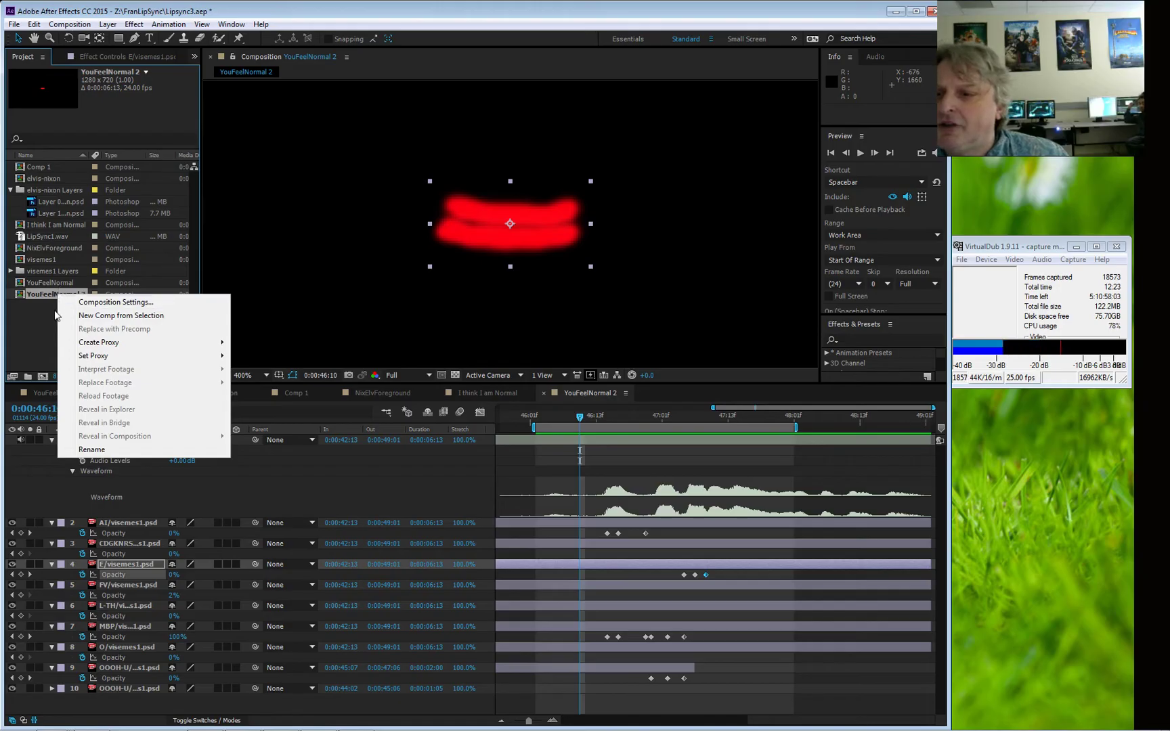
{"action": "left_click", "coordinate": [47, 297]}
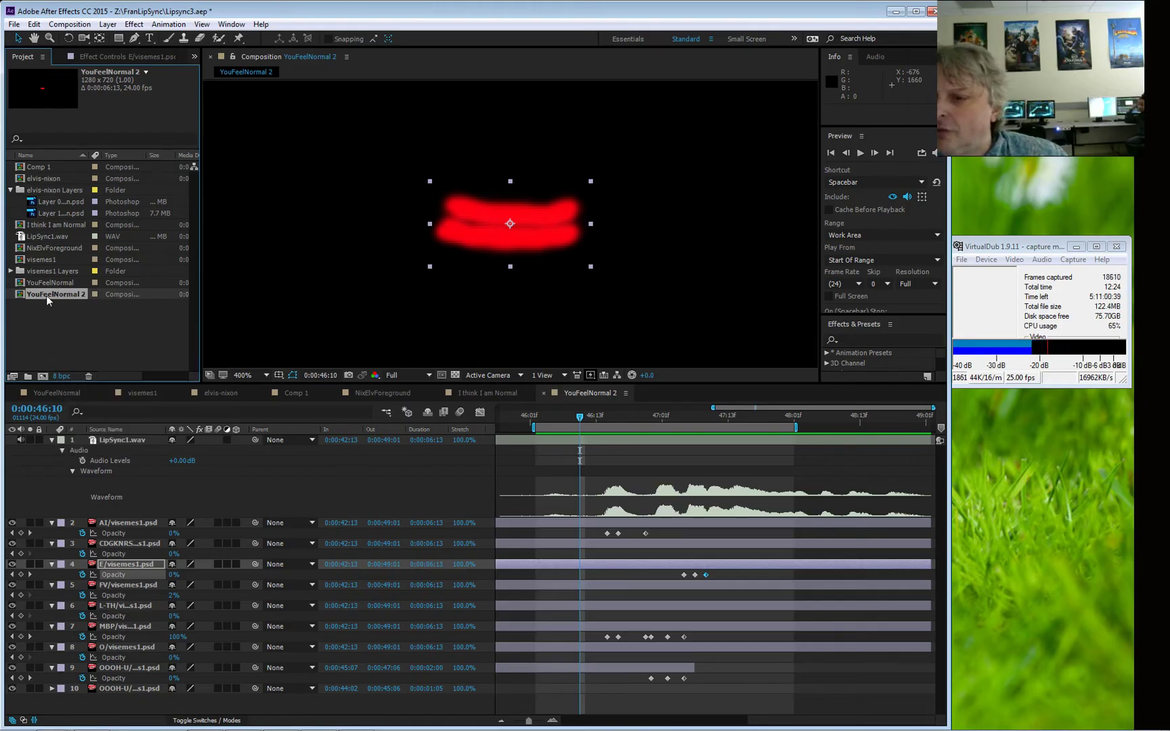
{"action": "left_click", "coordinate": [59, 27]}
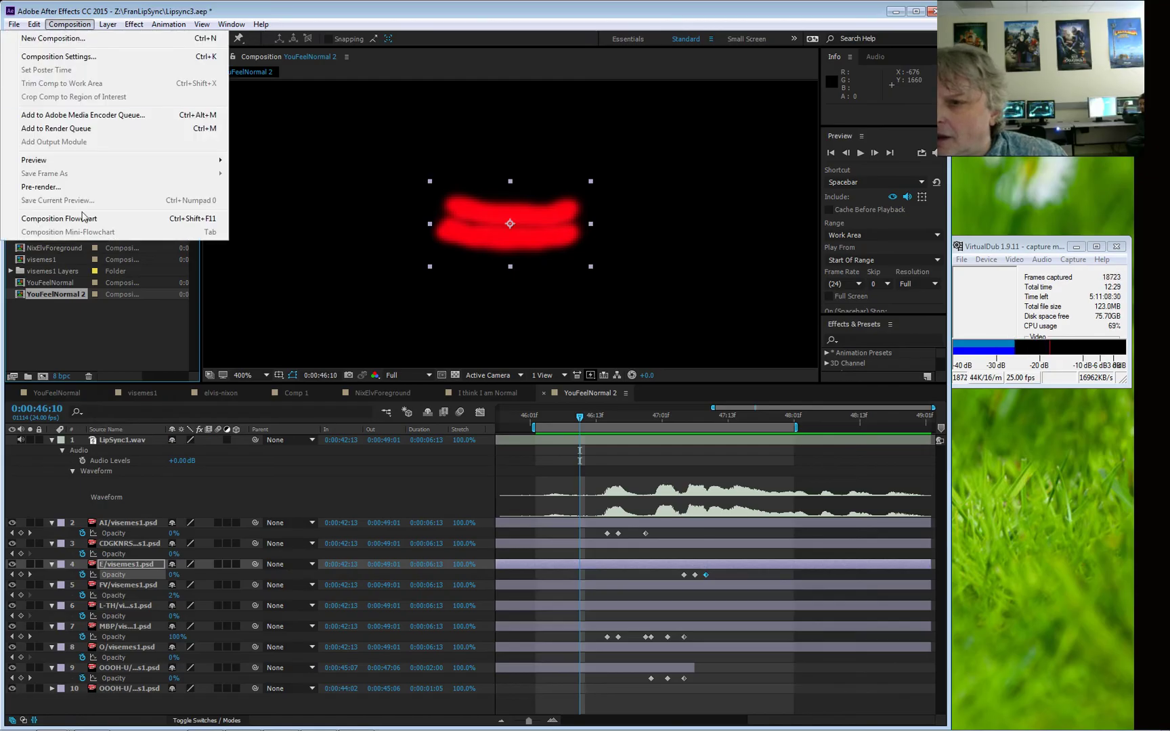
{"action": "left_click", "coordinate": [61, 297]}
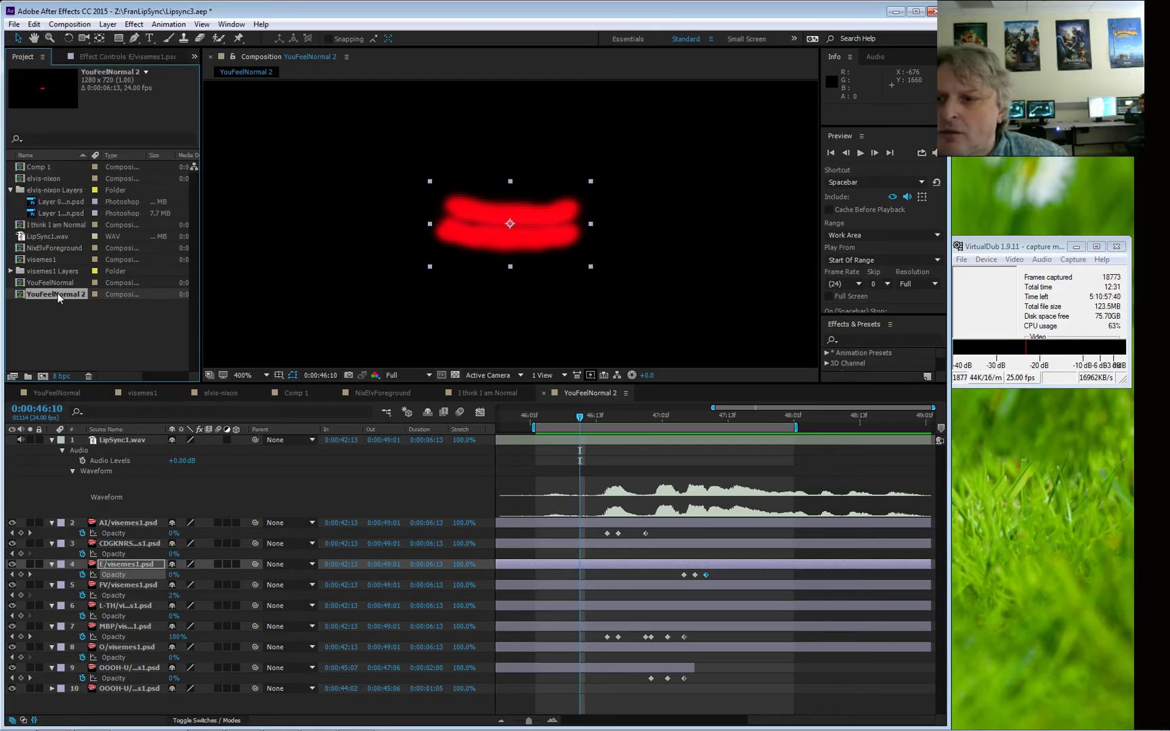
{"action": "right_click", "coordinate": [650, 429]}
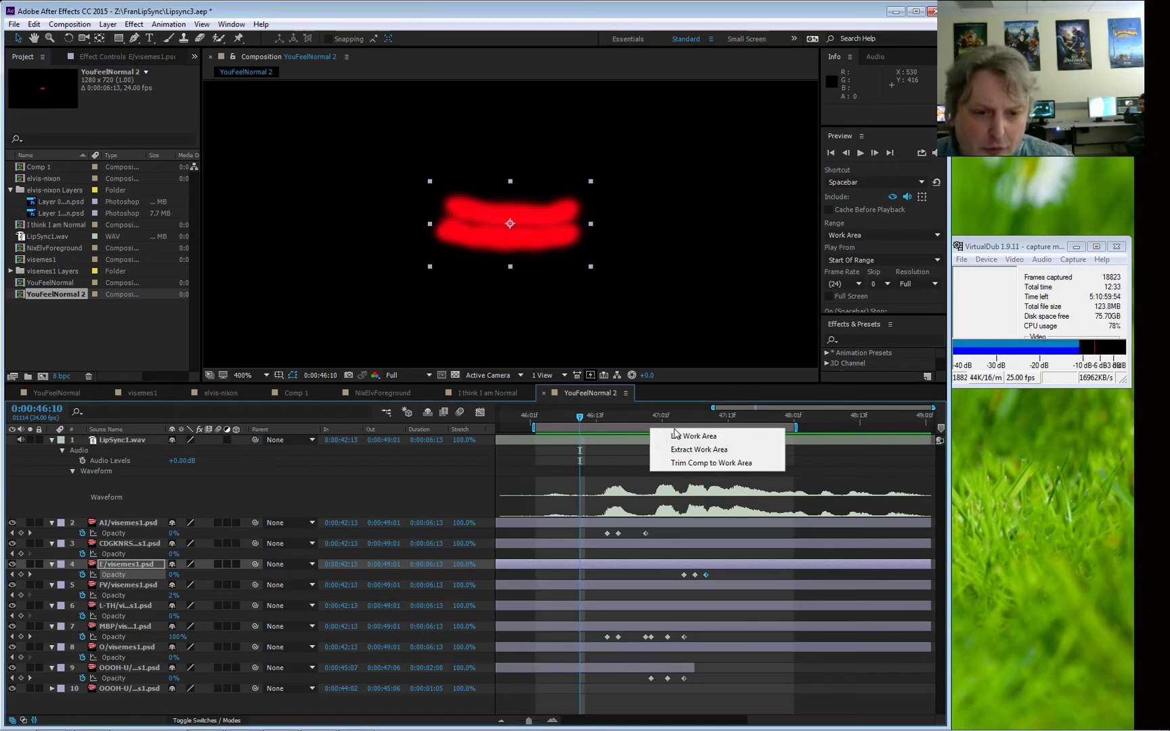
{"action": "left_click", "coordinate": [33, 23]}
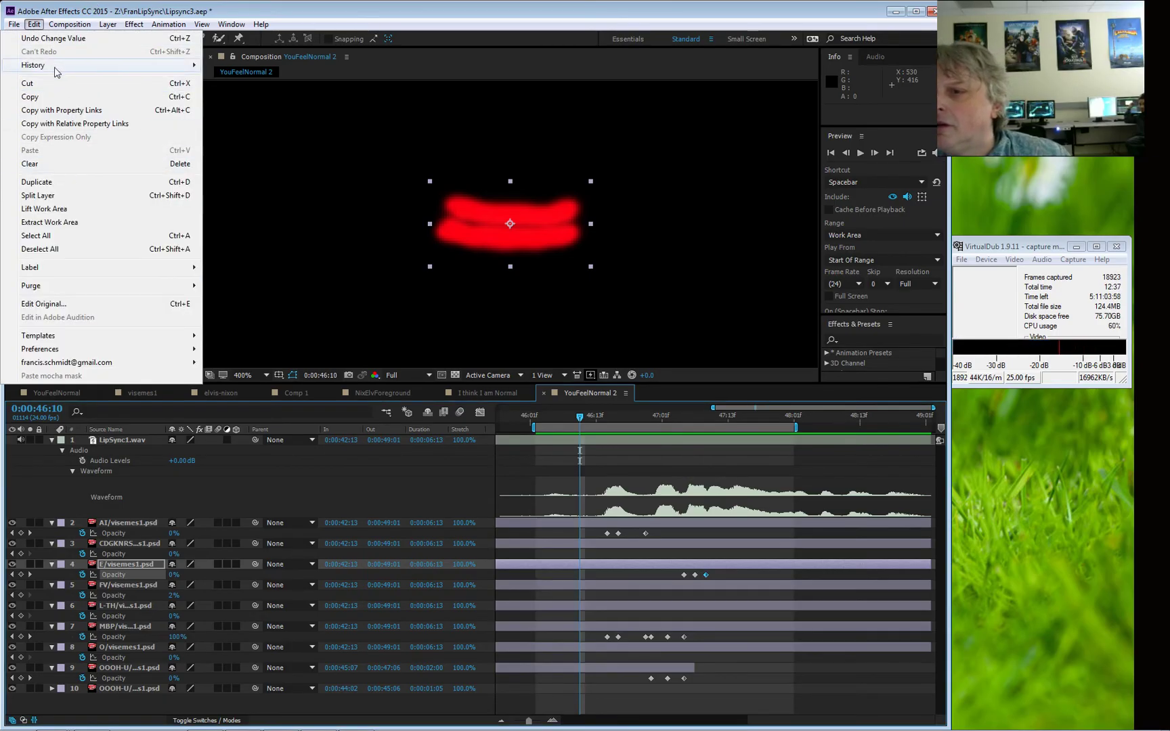
{"action": "left_click", "coordinate": [83, 210]}
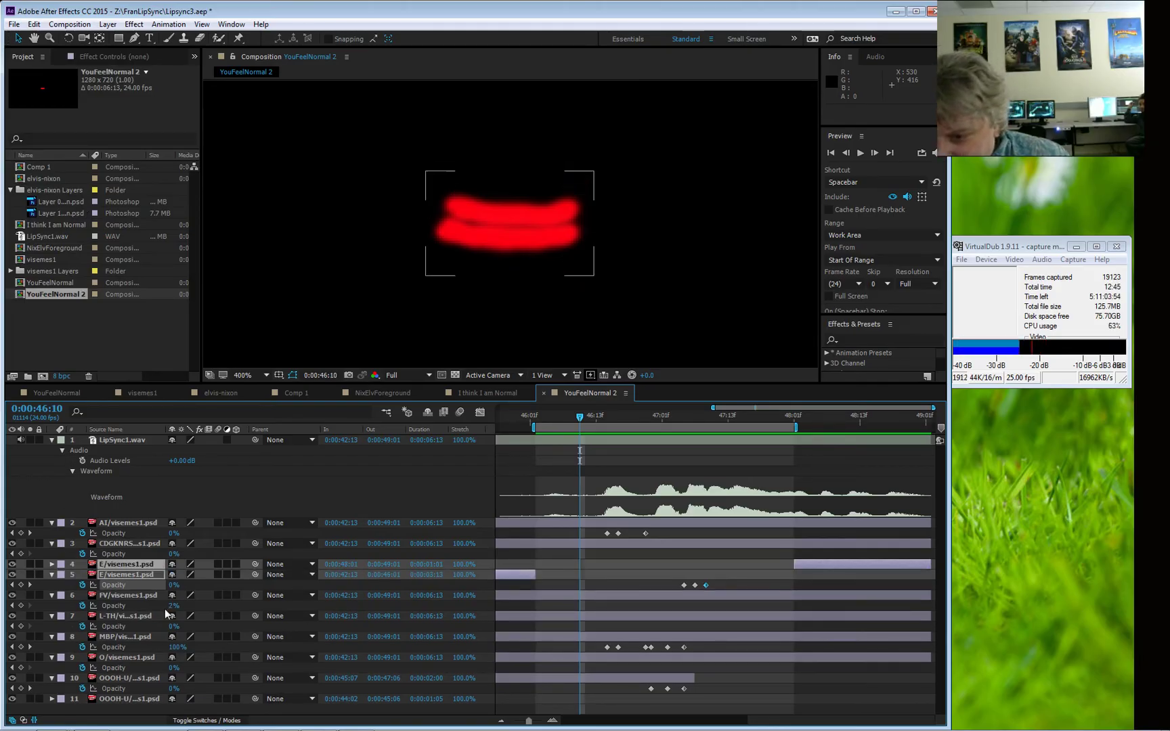
{"action": "key", "text": "ctrl+z"}
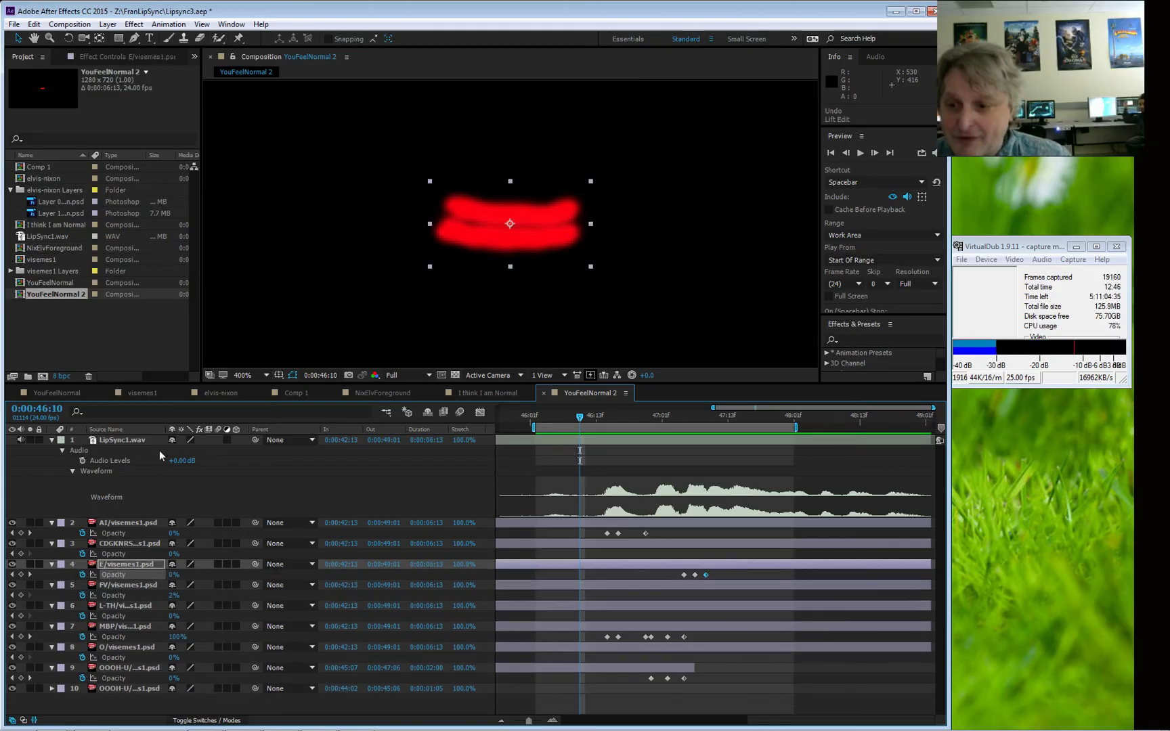
{"action": "left_click", "coordinate": [116, 440]}
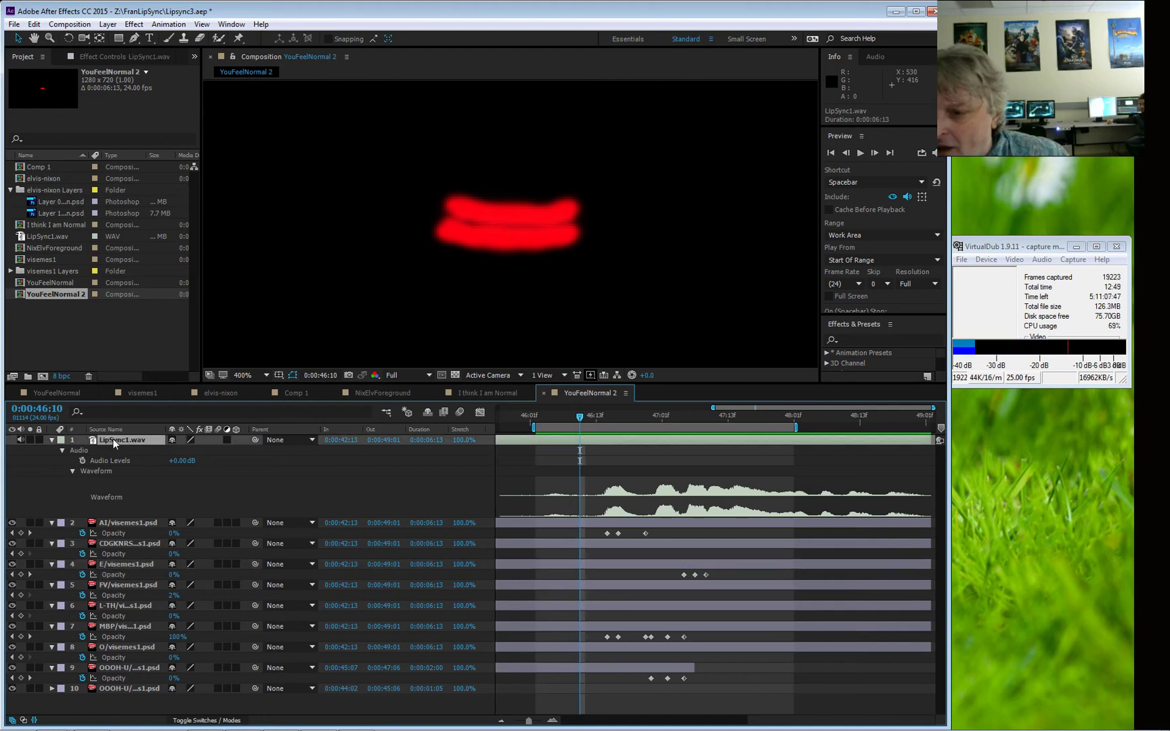
{"action": "left_click", "coordinate": [128, 689], "text": "shift"}
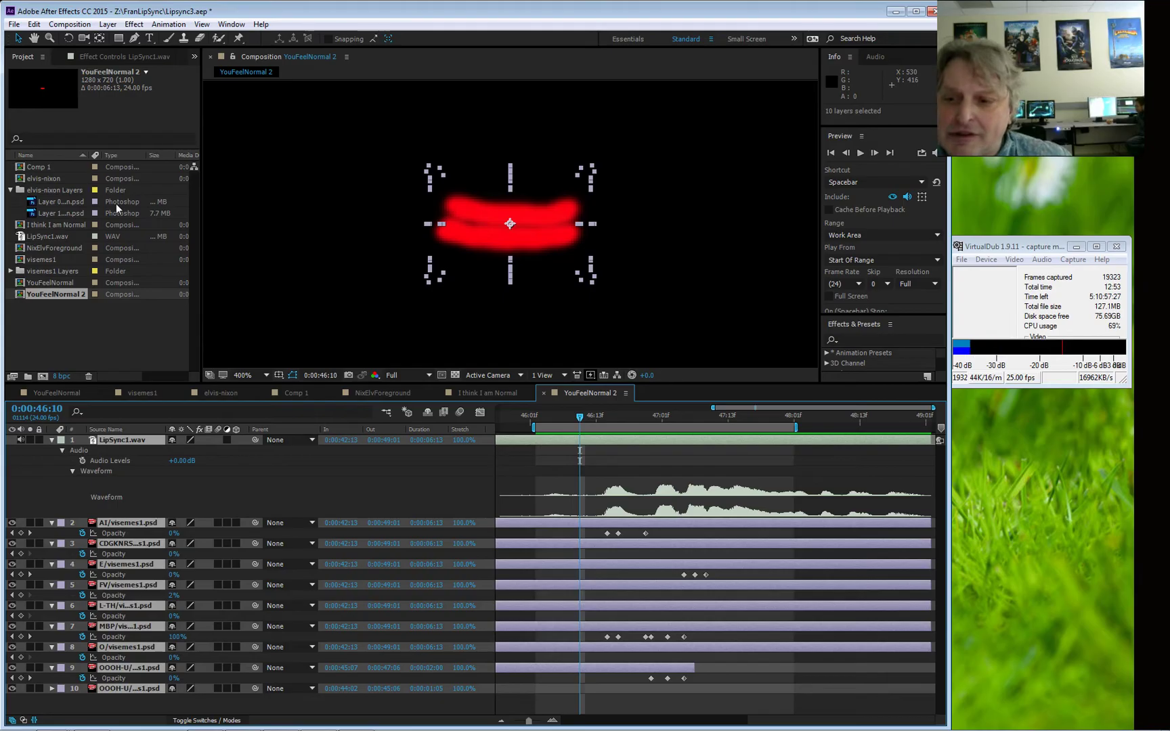
{"action": "left_click", "coordinate": [61, 293]}
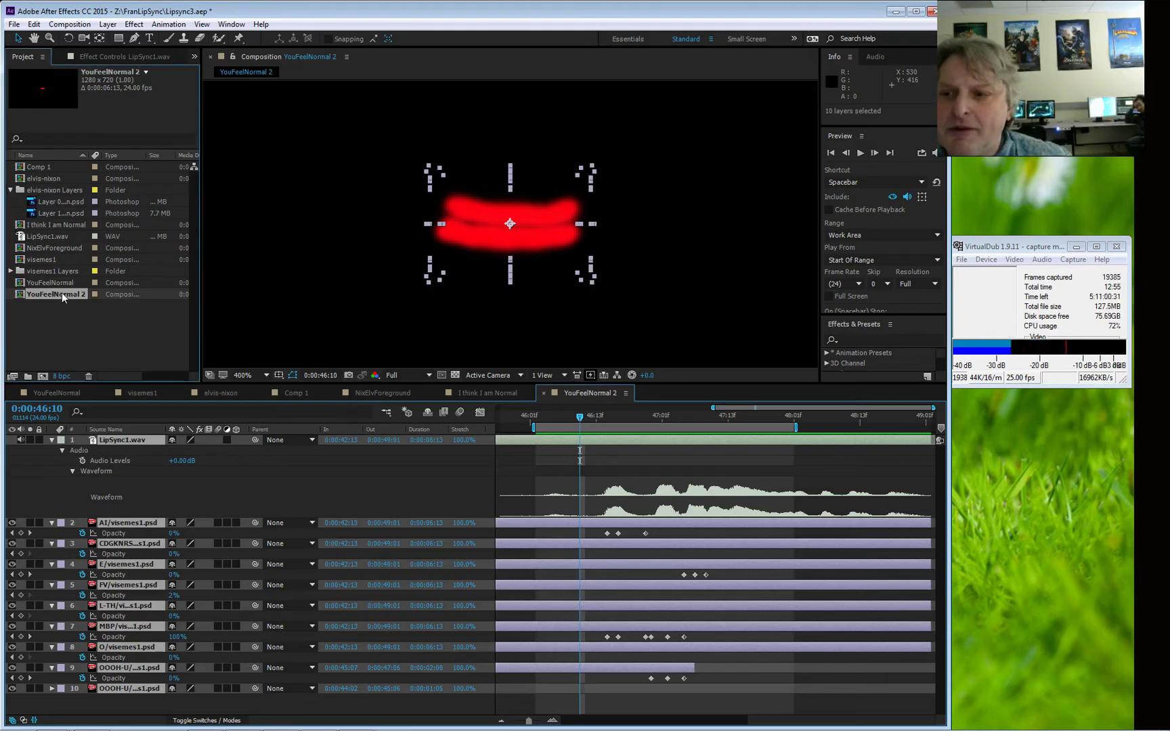
- Add the YouFeelNormal 2 composition to NixElvForeground as the top layer, placed over Elvis's jacket
{"action": "double_click", "coordinate": [46, 178]}
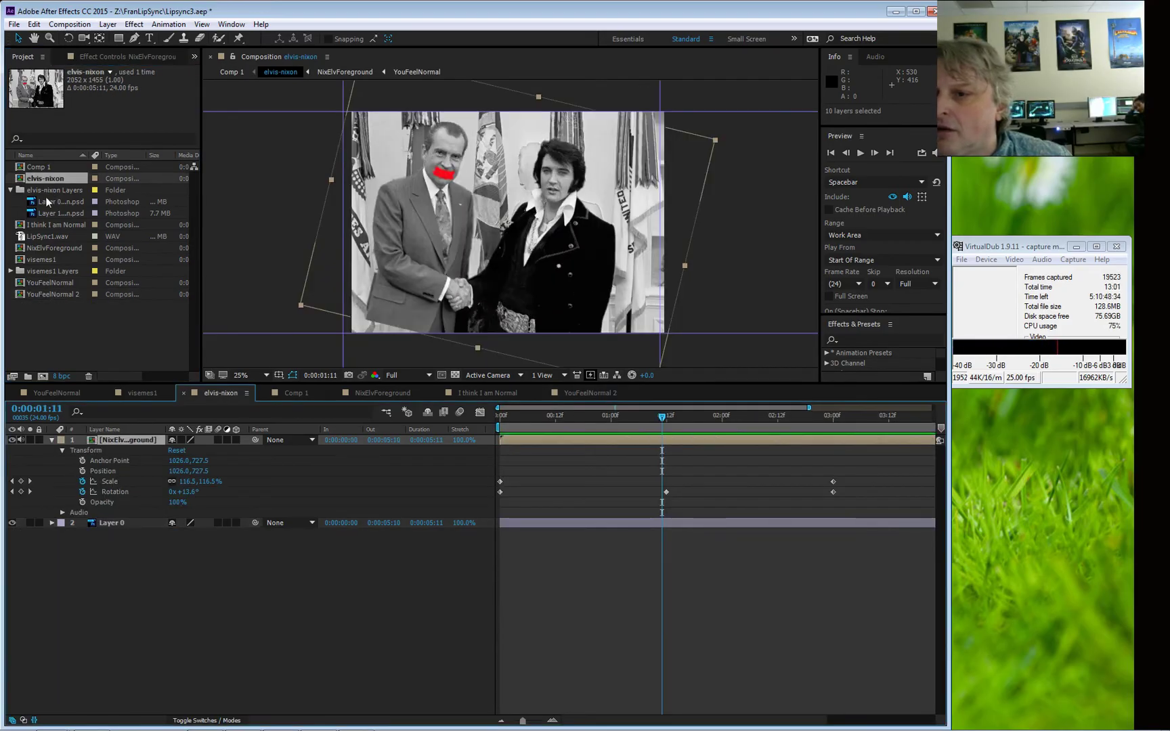
{"action": "left_click", "coordinate": [53, 250]}
{"action": "double_click", "coordinate": [56, 247]}
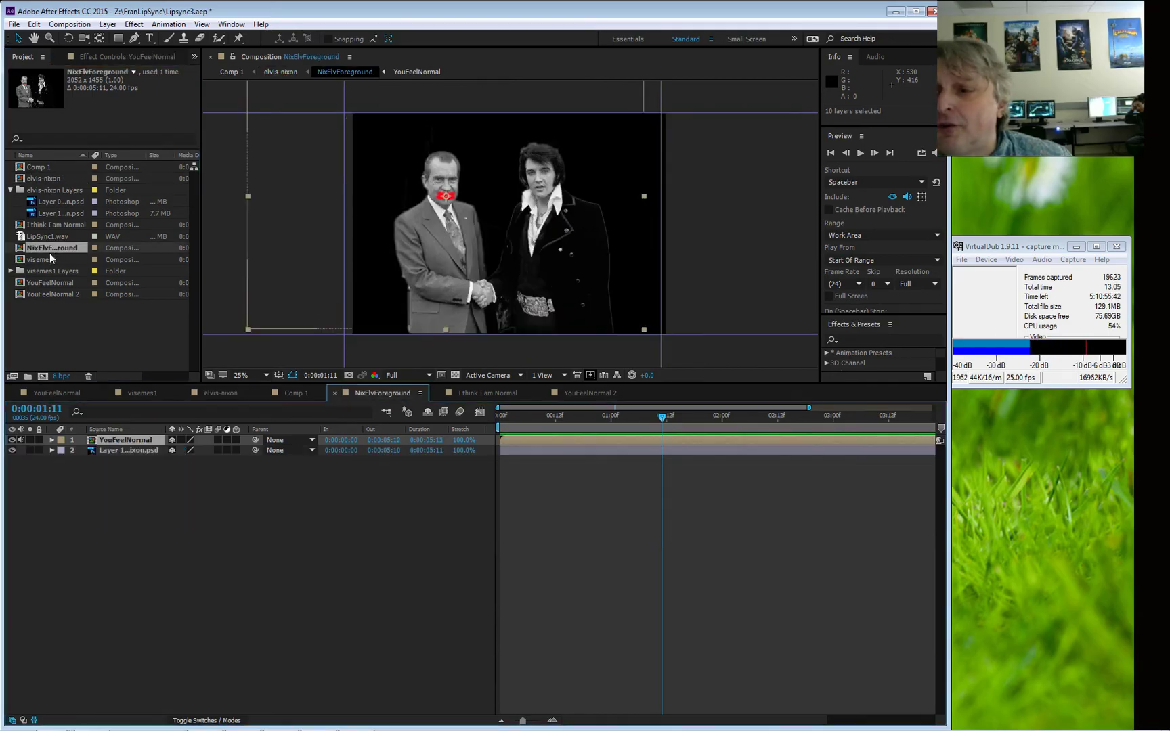
{"action": "left_click_drag", "start_coordinate": [58, 292], "coordinate": [587, 270]}
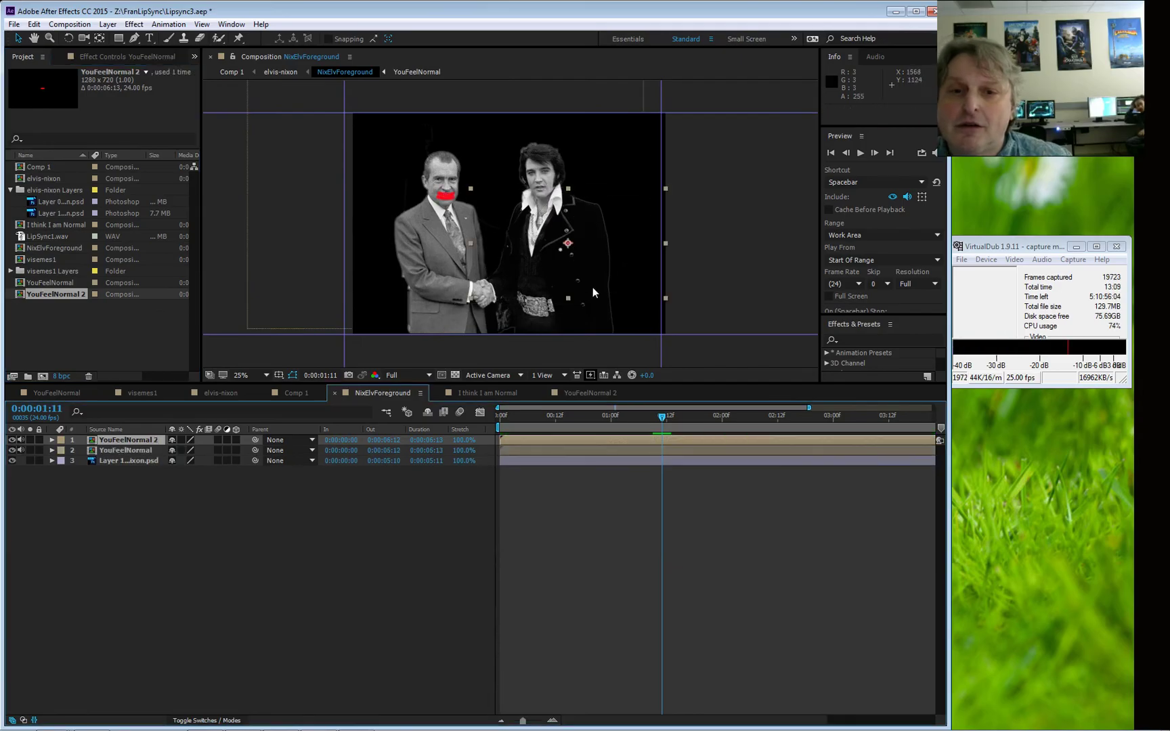
{"action": "key", "text": "period"}
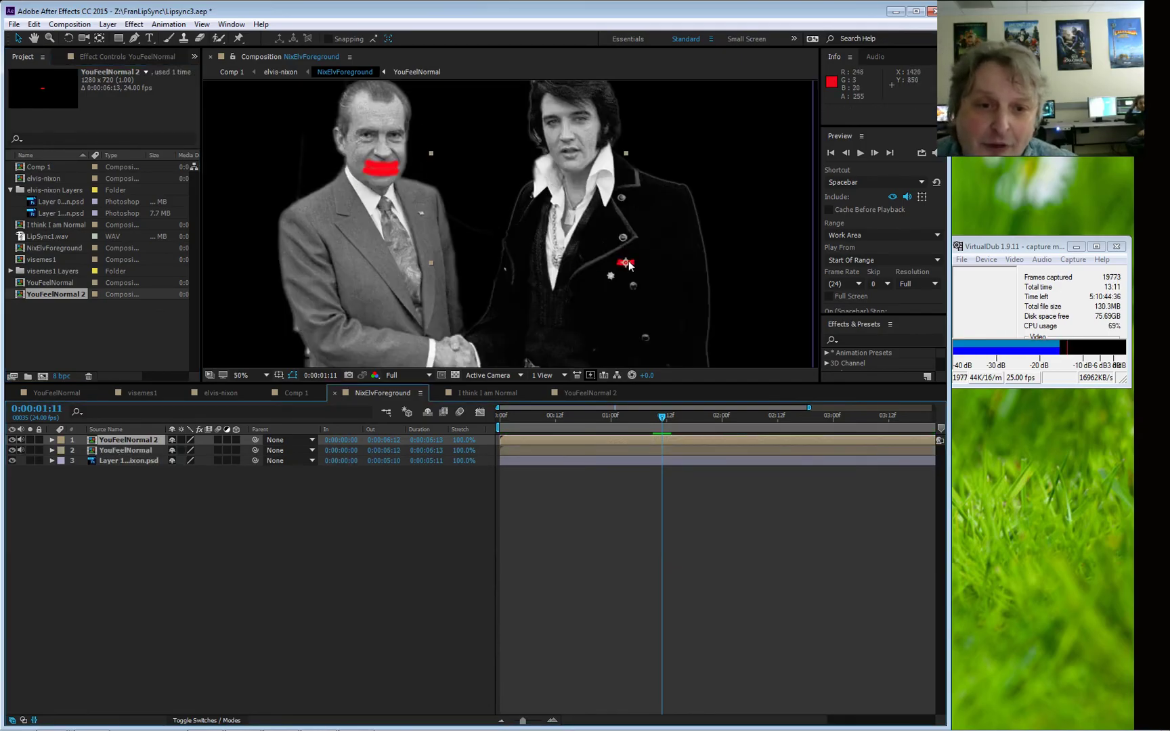
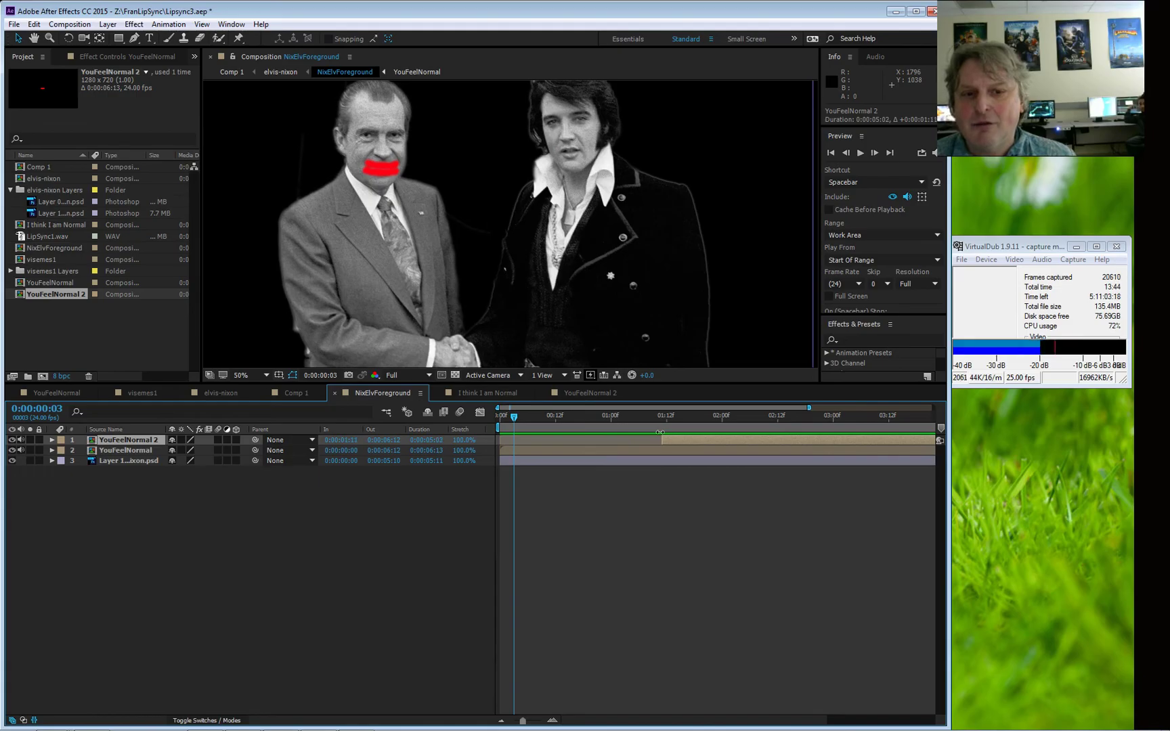
- Preview NixElvForeground with both mouth animations playing on the two figures
{"action": "key", "text": "space"}
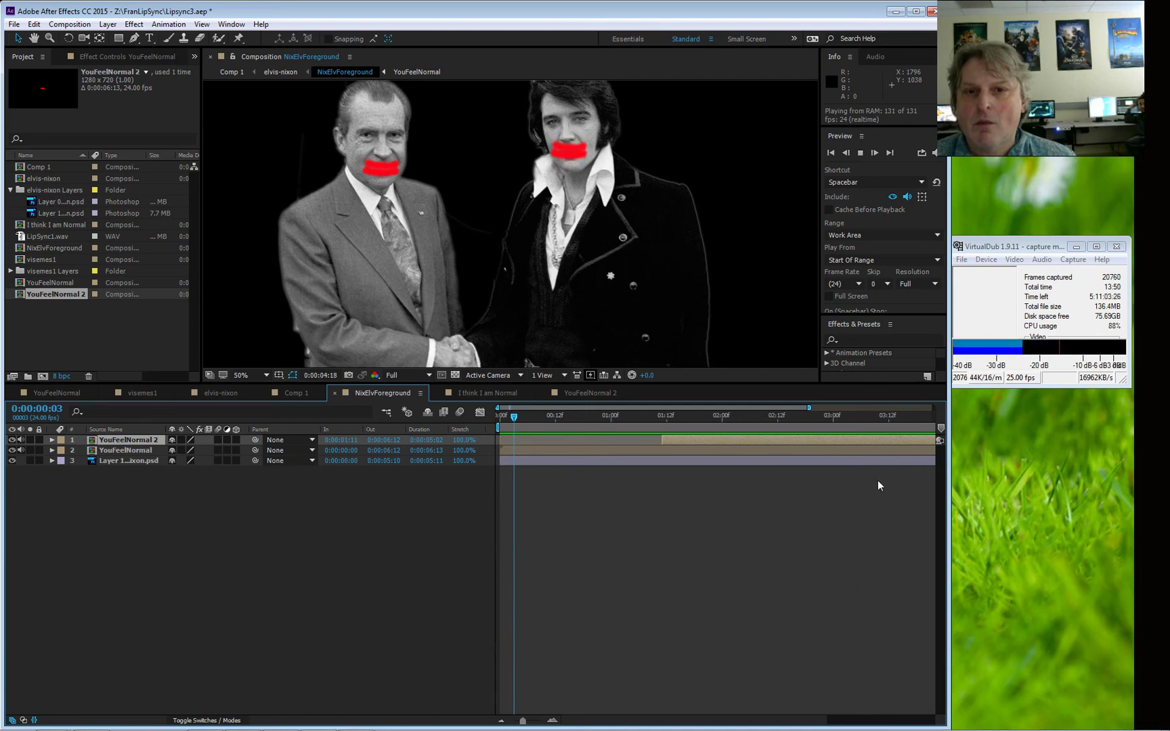
{"action": "key", "text": "space"}
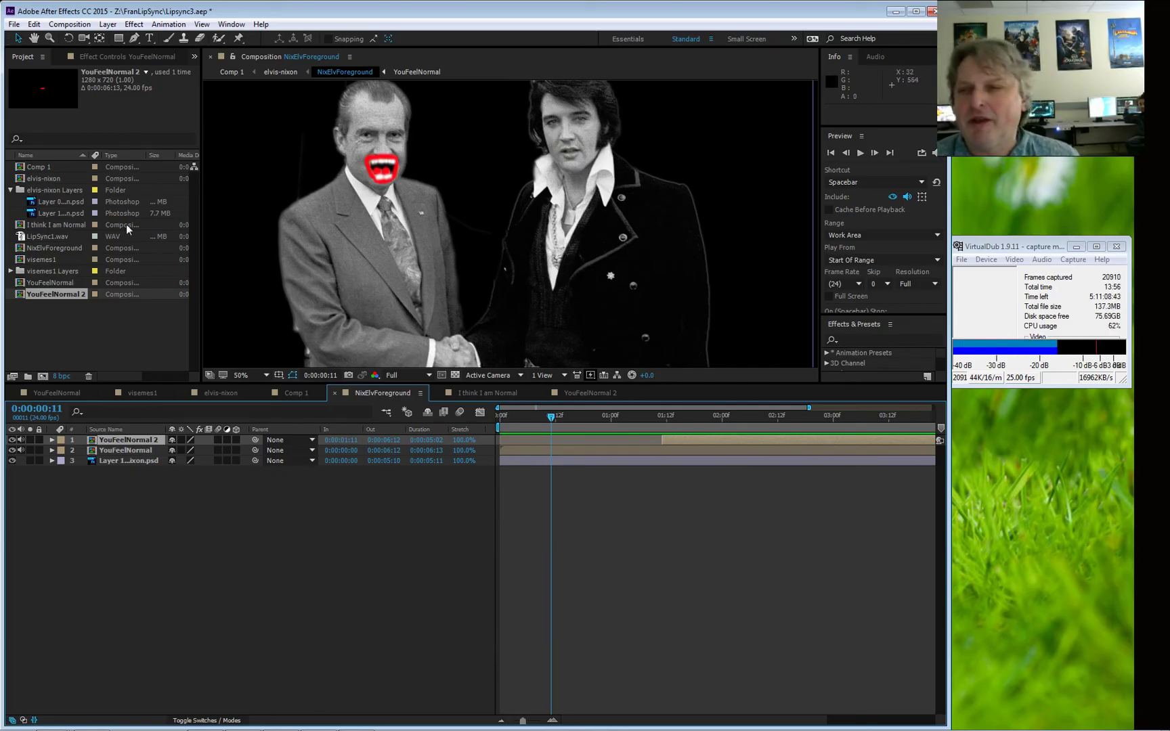
- Add MBP/visemes1.psd from the visemes1 Layers folder to NixElvForeground as the bottom layer and position it over Elvis's mouth
{"action": "left_click", "coordinate": [10, 270]}
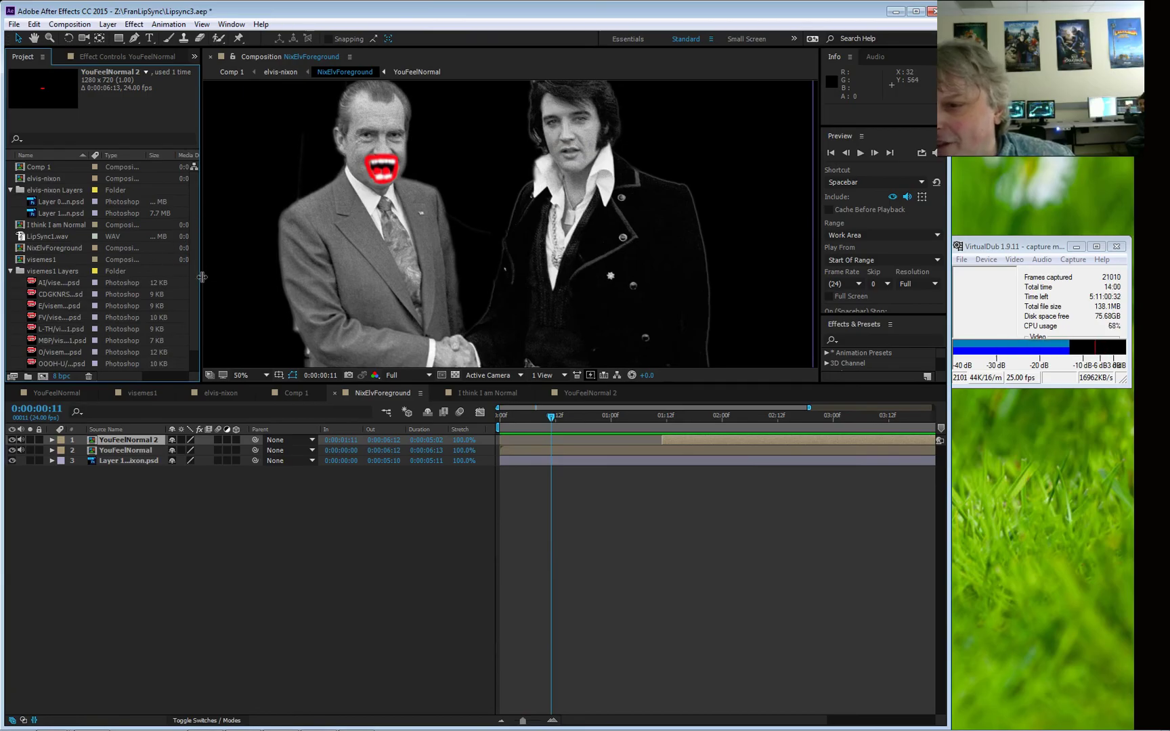
{"action": "scroll", "coordinate": [192, 291], "scroll_direction": "down", "scroll_amount": 2}
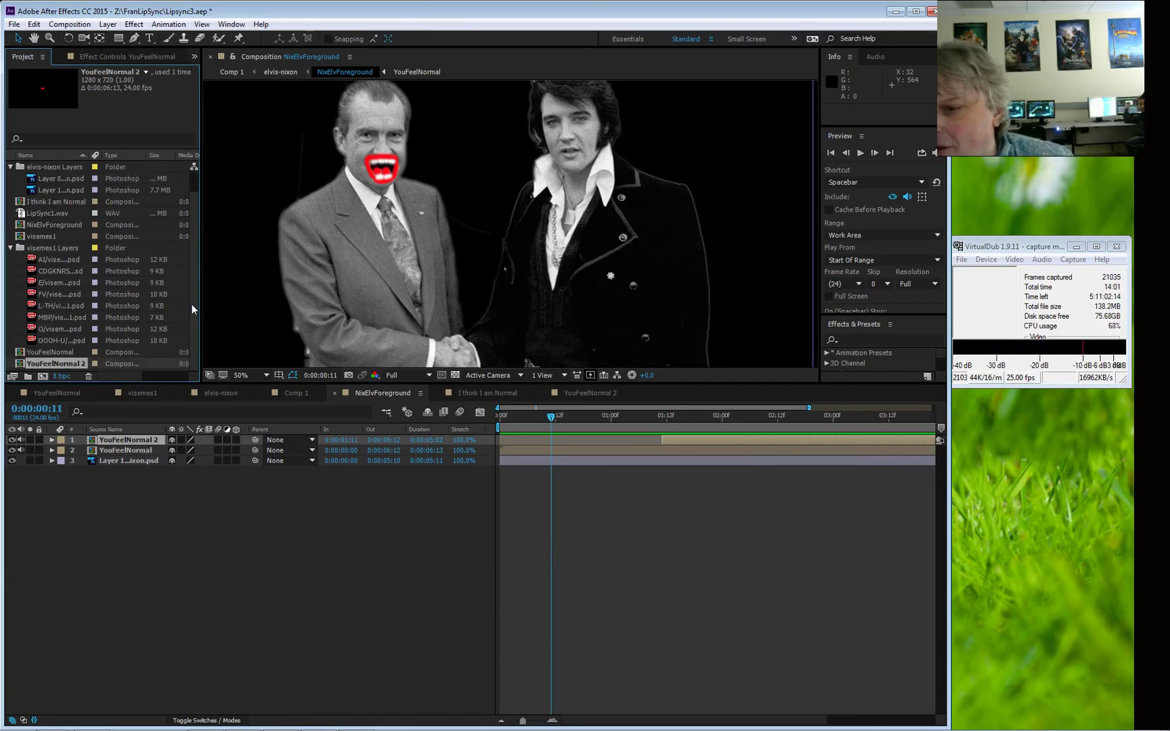
{"action": "left_click", "coordinate": [55, 317]}
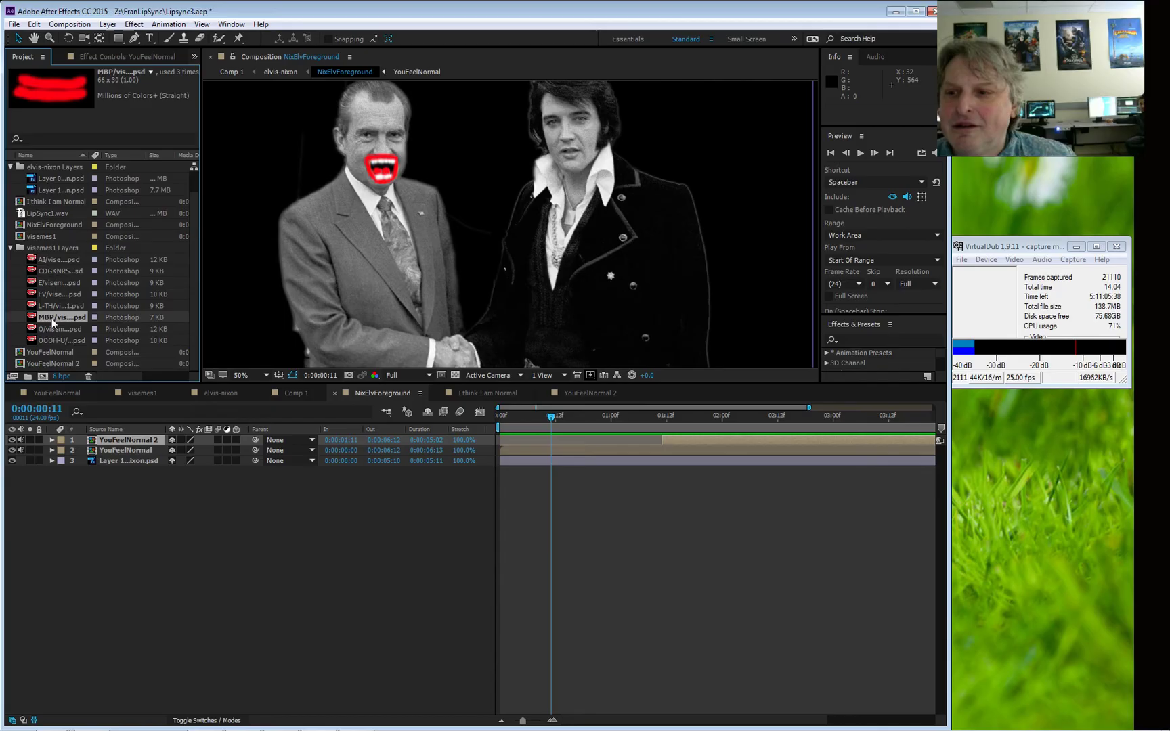
{"action": "left_click_drag", "start_coordinate": [50, 318], "coordinate": [66, 474]}
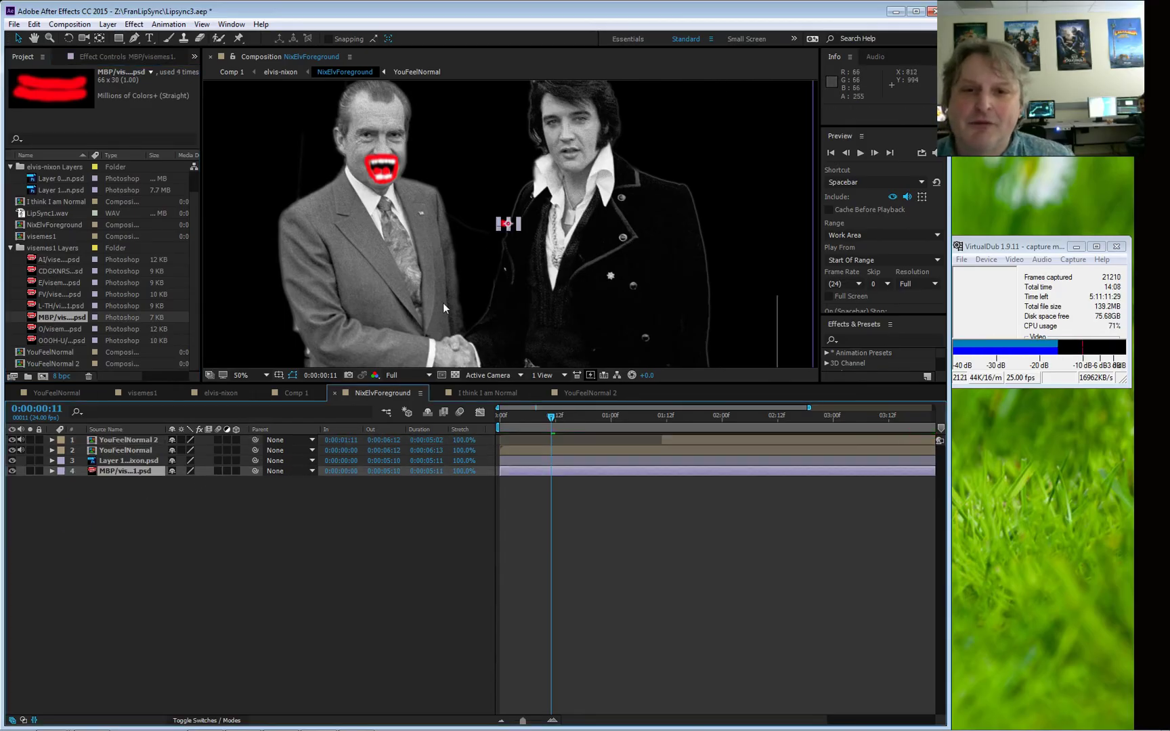
{"action": "left_click_drag", "start_coordinate": [512, 232], "coordinate": [569, 155]}
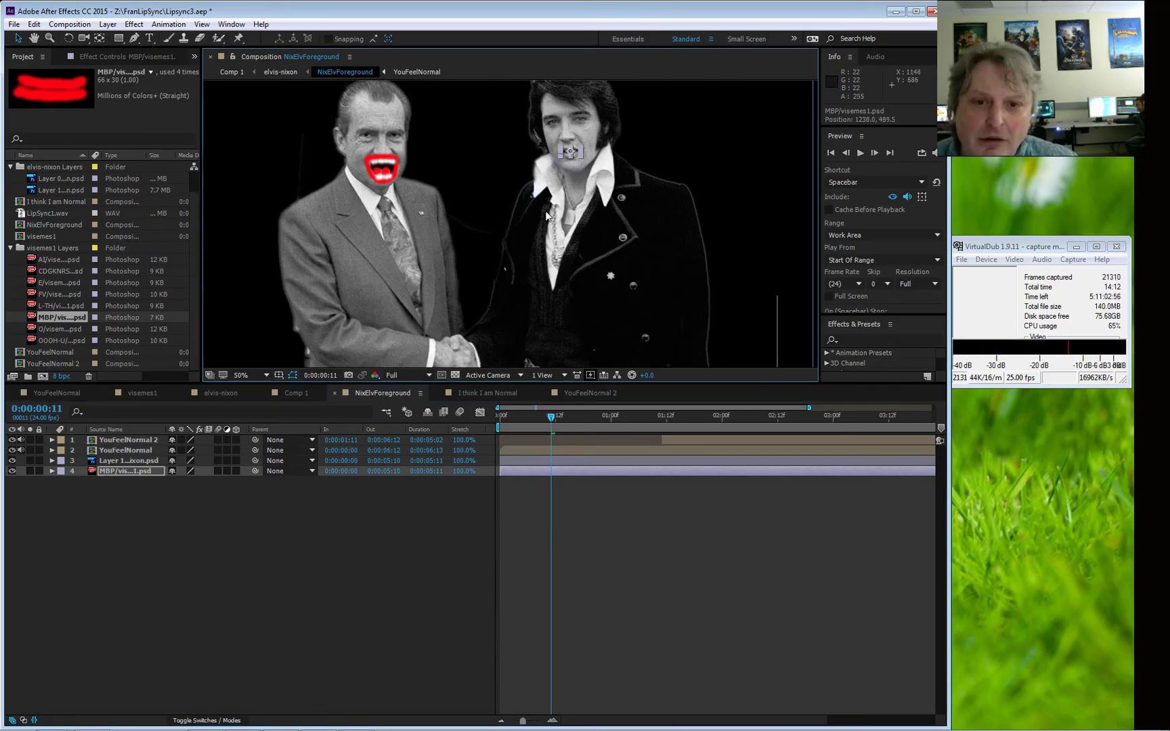
- Inspect Elvis's mouth area around 0:00:01:01 at higher magnification and enlarge the composition viewer to show both figures
{"action": "left_click_drag", "start_coordinate": [549, 417], "coordinate": [614, 394]}
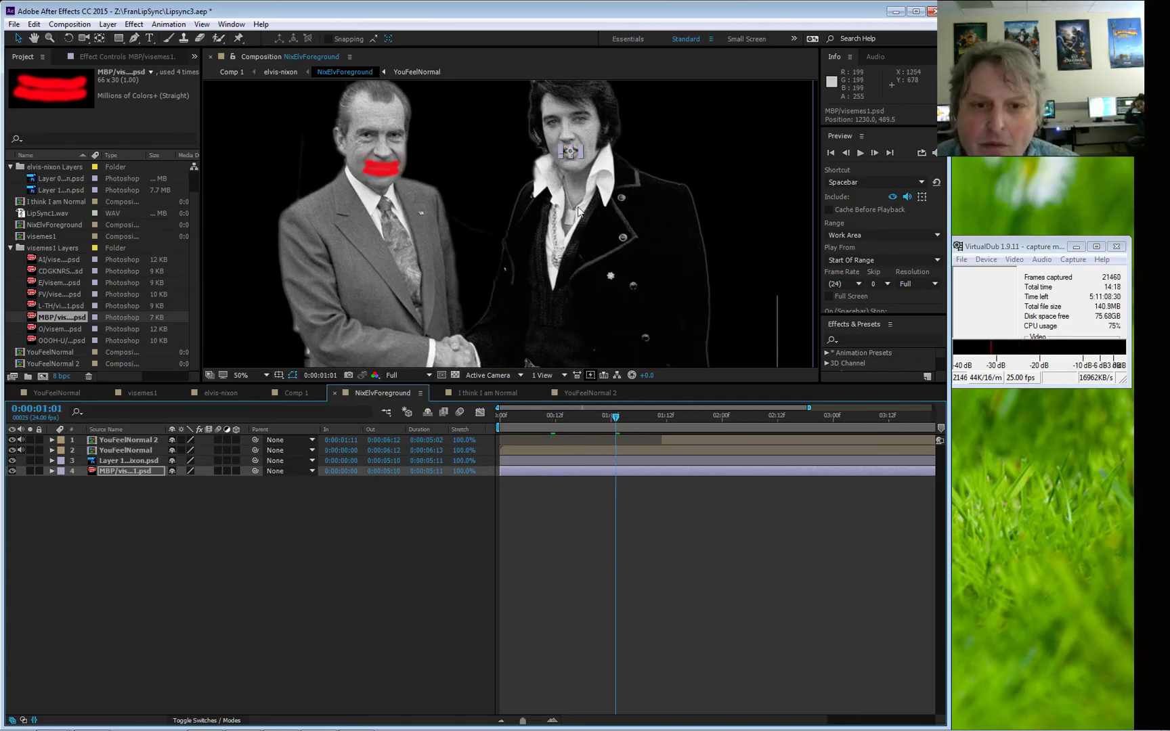
{"action": "key", "text": "period"}
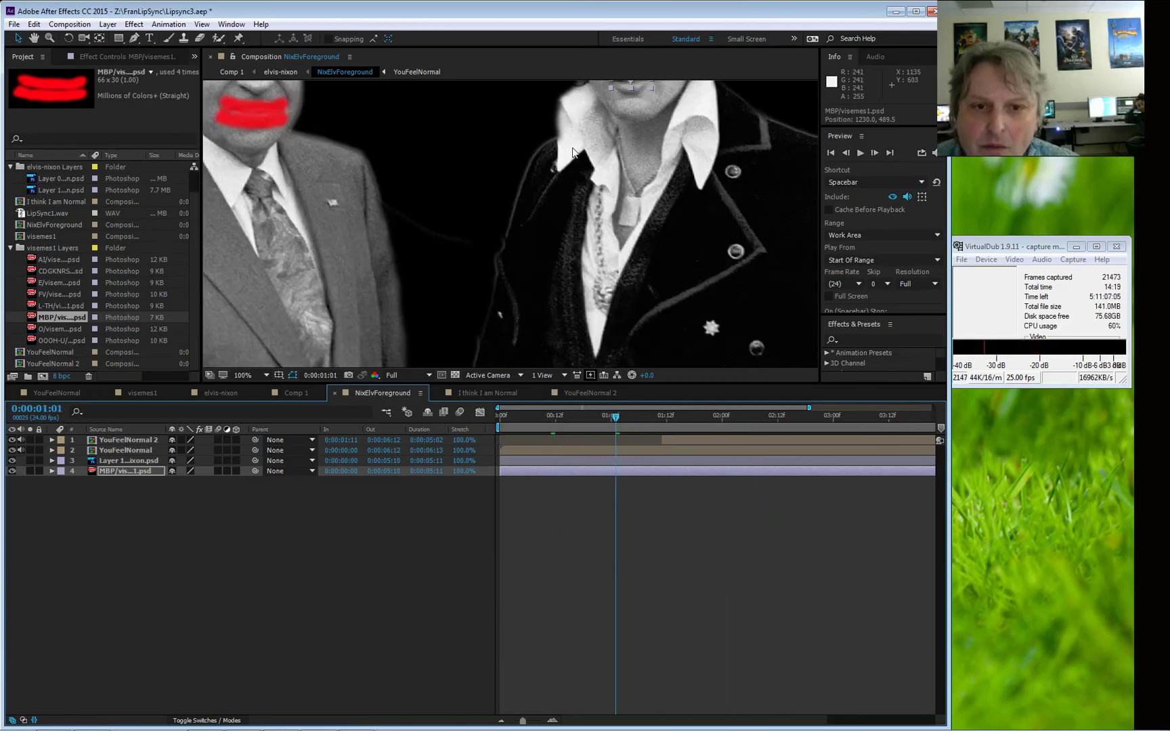
{"action": "left_click", "coordinate": [613, 174]}
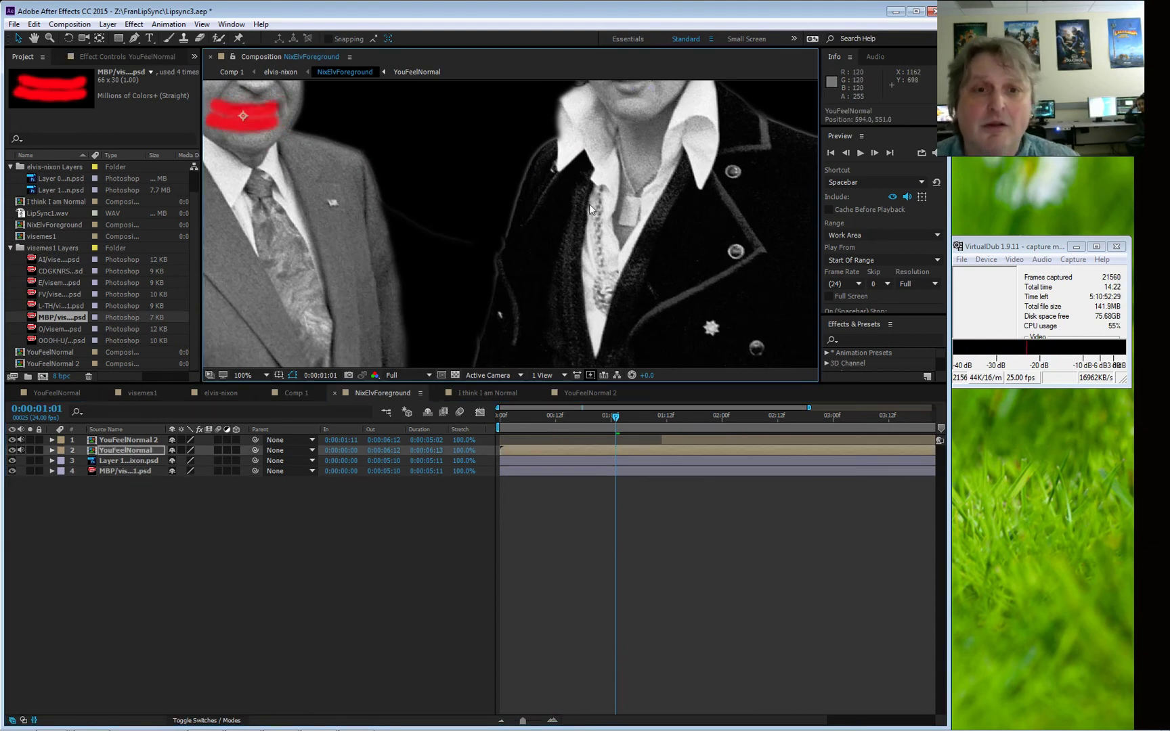
{"action": "key", "text": "comma"}
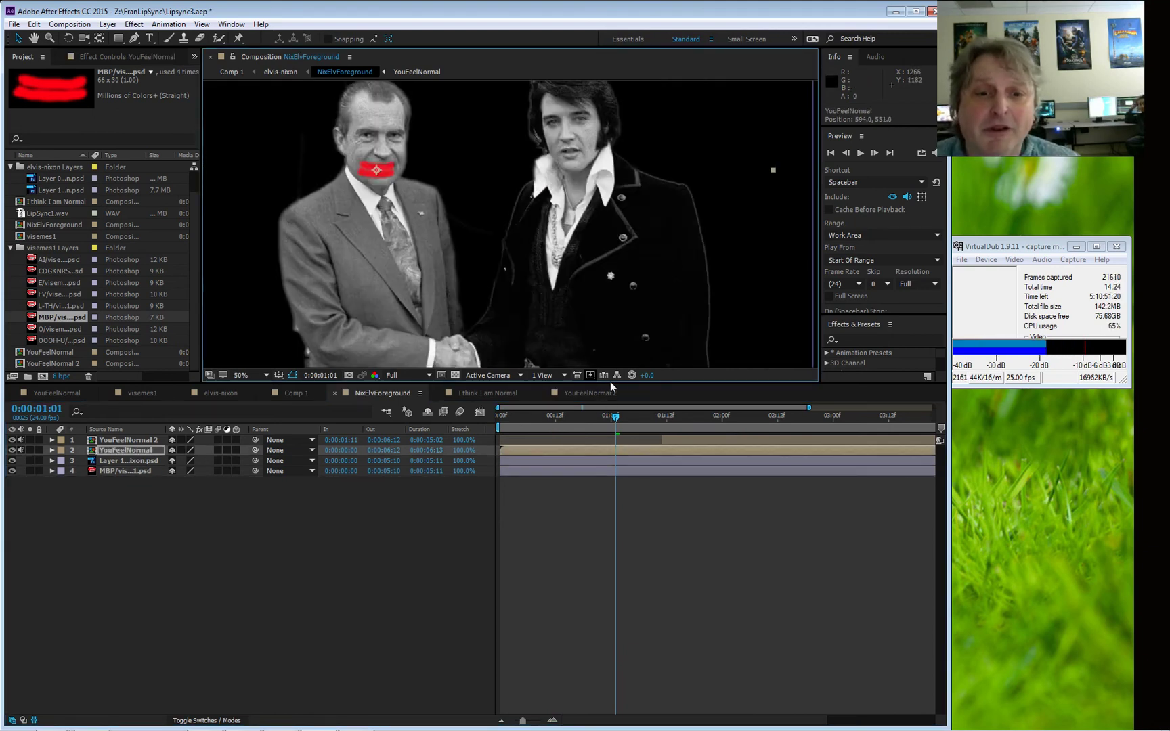
{"action": "left_click_drag", "start_coordinate": [609, 385], "coordinate": [606, 508]}
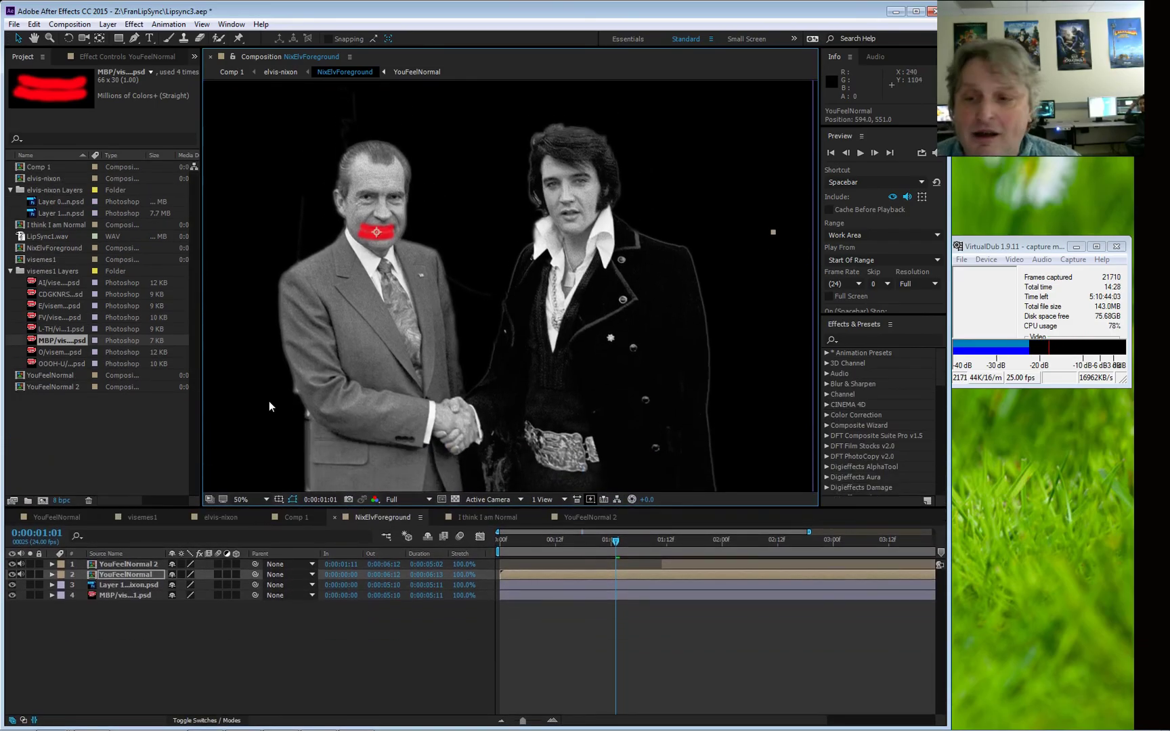
- Time-stretch the MBP/visemes1.psd layer to a duration of 0:00:46:23
{"action": "left_click", "coordinate": [115, 595]}
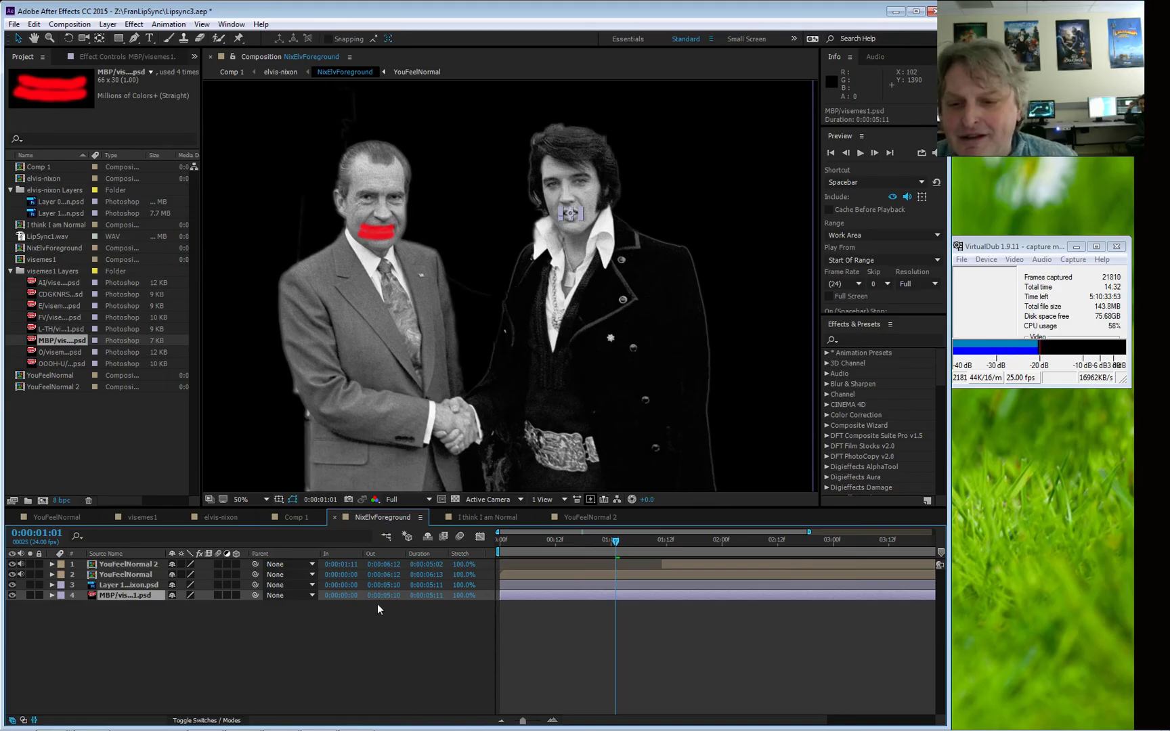
{"action": "left_click_drag", "start_coordinate": [618, 532], "coordinate": [546, 558]}
{"action": "mouse_move", "coordinate": [465, 595]}
{"action": "left_mouse_down"}
{"action": "mouse_move", "coordinate": [439, 601]}
{"action": "mouse_move", "coordinate": [479, 595]}
{"action": "left_mouse_up"}
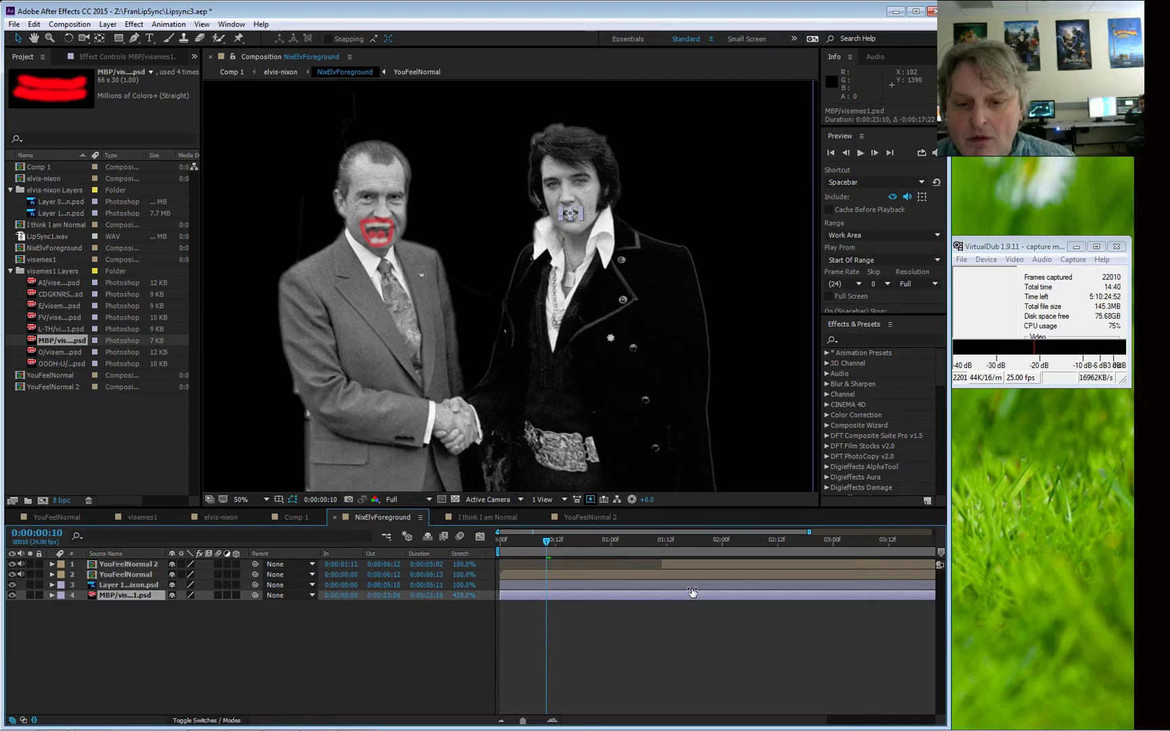
{"action": "left_click_drag", "start_coordinate": [543, 539], "coordinate": [474, 562]}
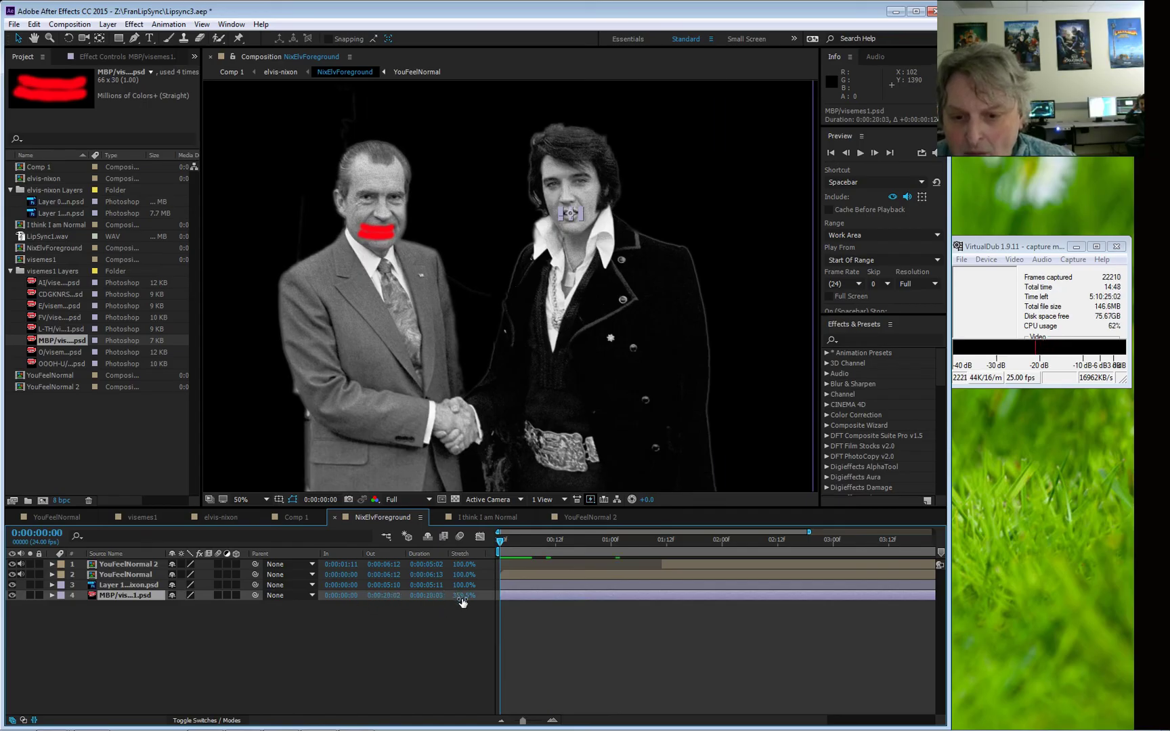
{"action": "mouse_move", "coordinate": [508, 541]}
{"action": "left_mouse_down"}
{"action": "mouse_move", "coordinate": [725, 564]}
{"action": "mouse_move", "coordinate": [519, 557]}
{"action": "left_mouse_up"}
- Move MBP/visemes1.psd to the top of the layer stack, hiding the other three layers temporarily to locate it
{"action": "left_click", "coordinate": [11, 563]}
{"action": "left_click", "coordinate": [12, 574]}
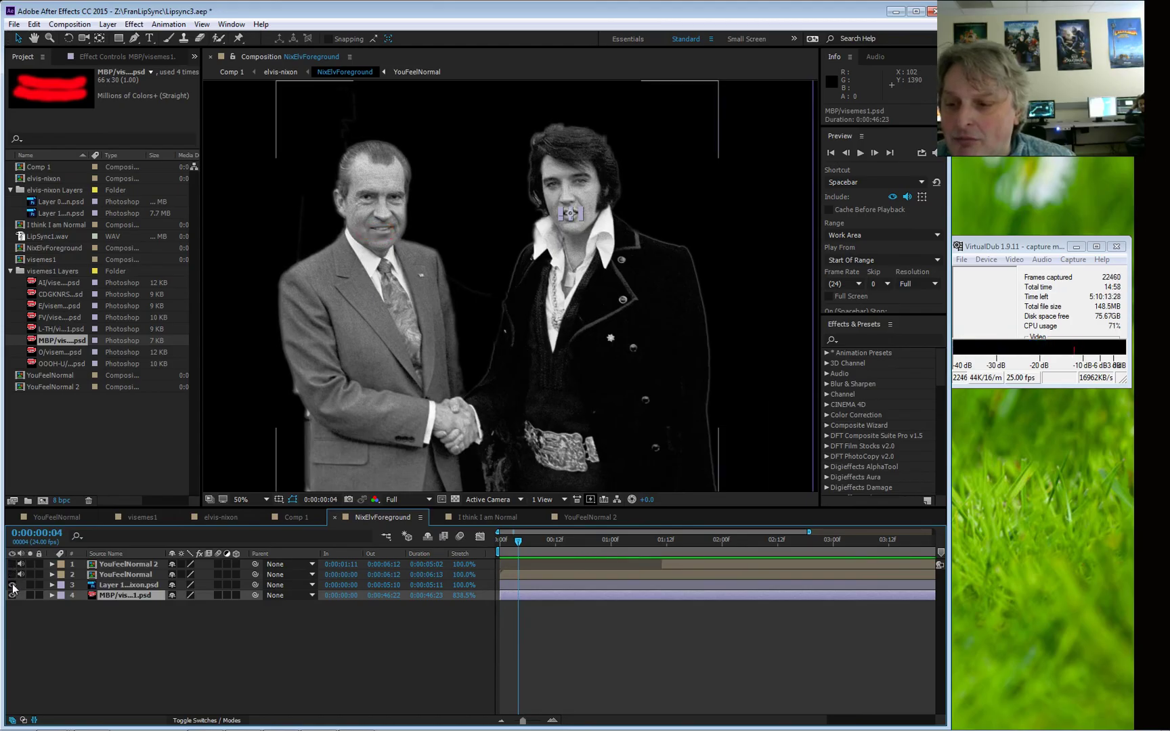
{"action": "left_click", "coordinate": [11, 585]}
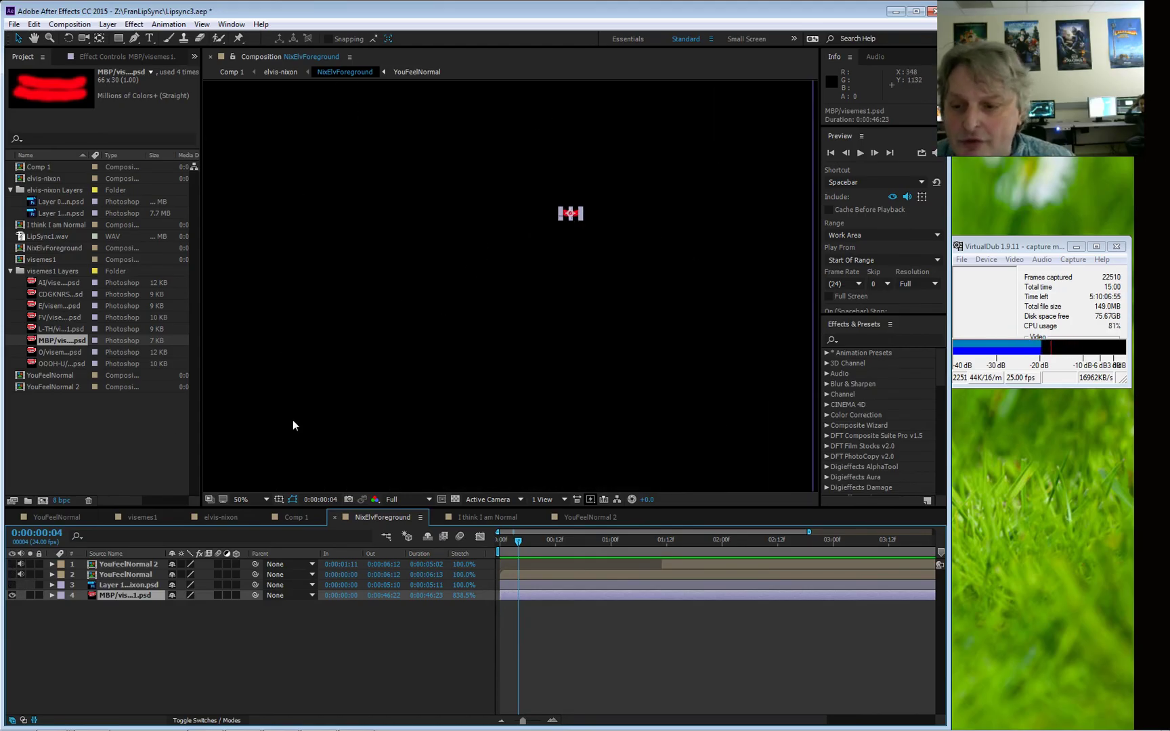
{"action": "left_click_drag", "start_coordinate": [131, 596], "coordinate": [132, 566]}
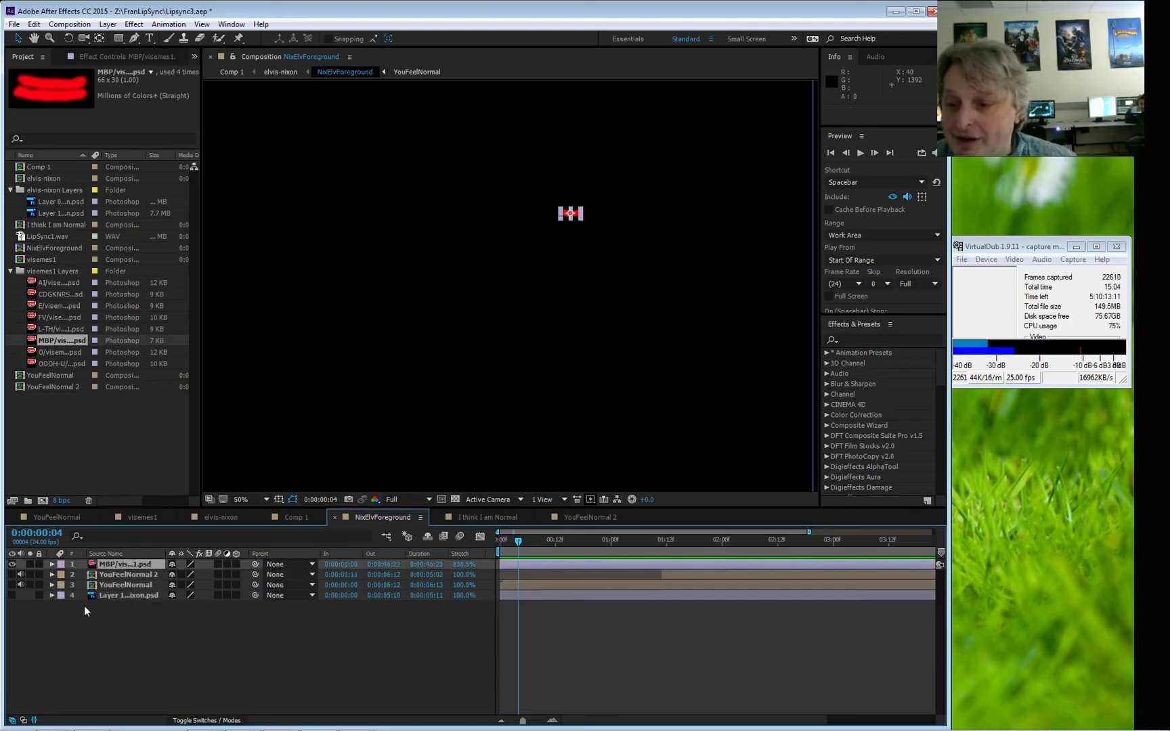
{"action": "left_click", "coordinate": [12, 585]}
{"action": "left_click", "coordinate": [12, 595]}
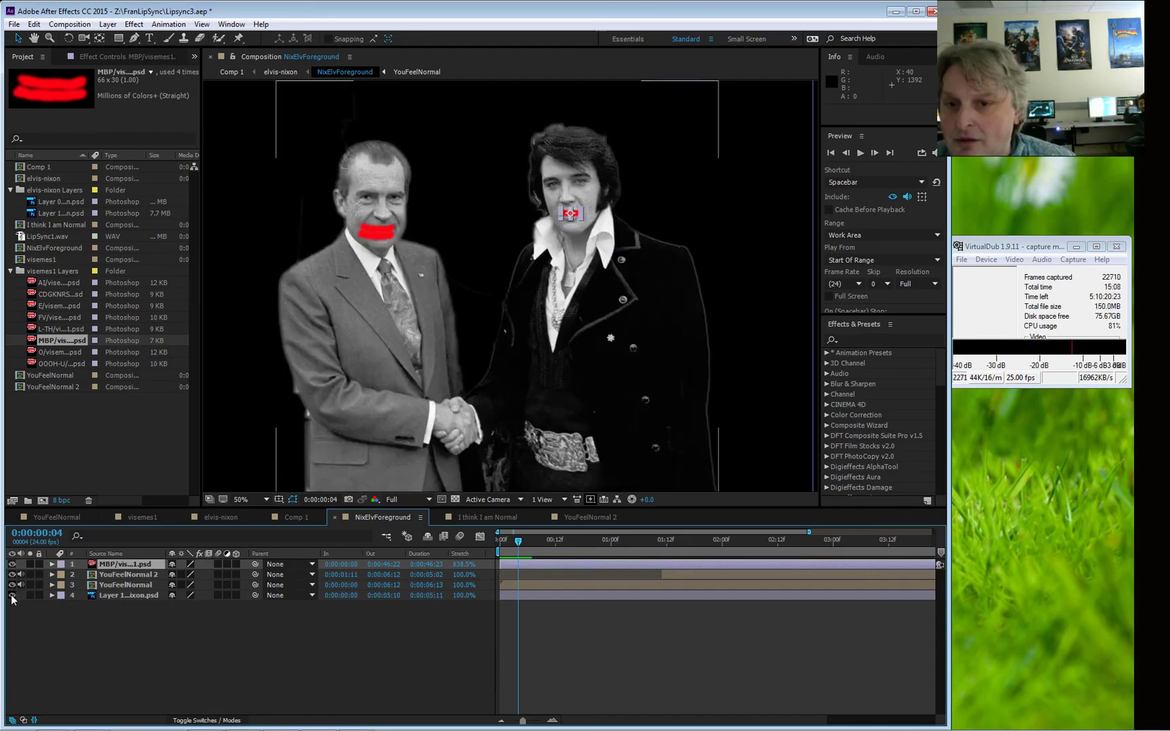
- At 0:00:01:14, scale the MBP/visemes1.psd mouth on Elvis to about 118% wide and 287% high
{"action": "left_click", "coordinate": [499, 545]}
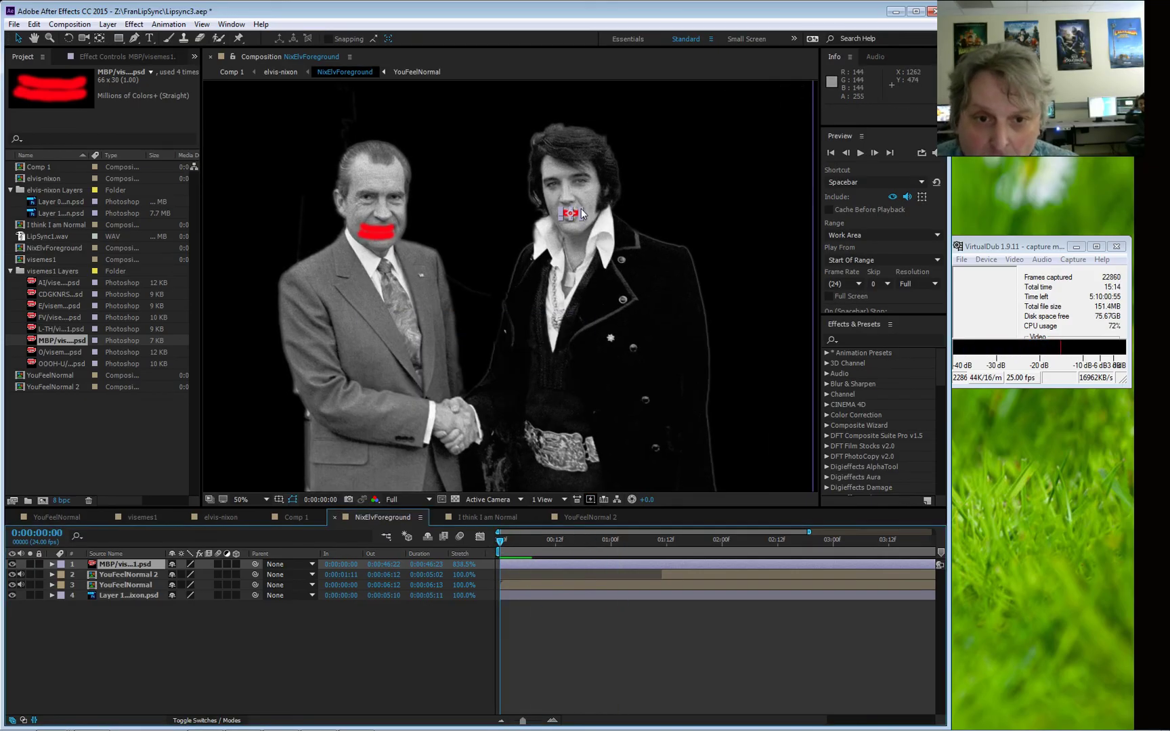
{"action": "left_click_drag", "start_coordinate": [499, 543], "coordinate": [675, 546]}
{"action": "mouse_move", "coordinate": [581, 209]}
{"action": "left_mouse_down"}
{"action": "mouse_move", "coordinate": [597, 197]}
{"action": "mouse_move", "coordinate": [581, 203]}
{"action": "left_mouse_up"}
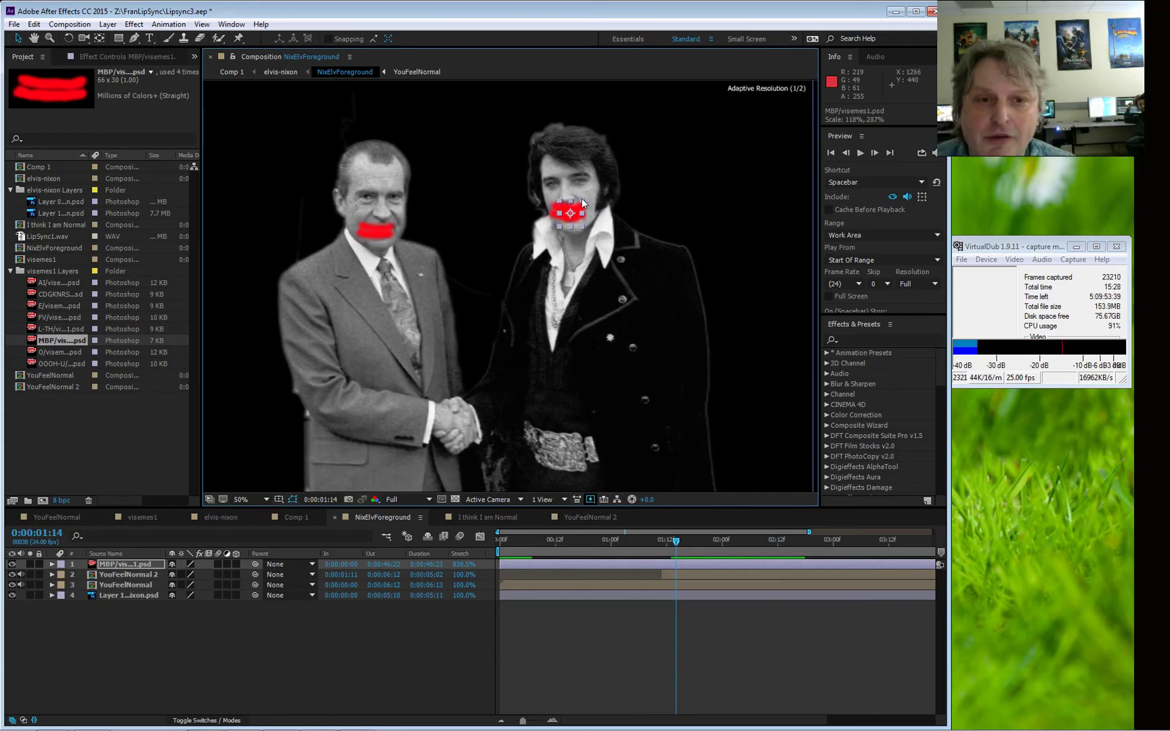
- Shorten the MBP/visemes1.psd layer's duration to 0:00:01:15 so it ends shortly after YouFeelNormal 2 starts
{"action": "mouse_move", "coordinate": [677, 543]}
{"action": "left_mouse_down"}
{"action": "mouse_move", "coordinate": [539, 550]}
{"action": "mouse_move", "coordinate": [680, 528]}
{"action": "mouse_move", "coordinate": [666, 528]}
{"action": "left_mouse_up"}
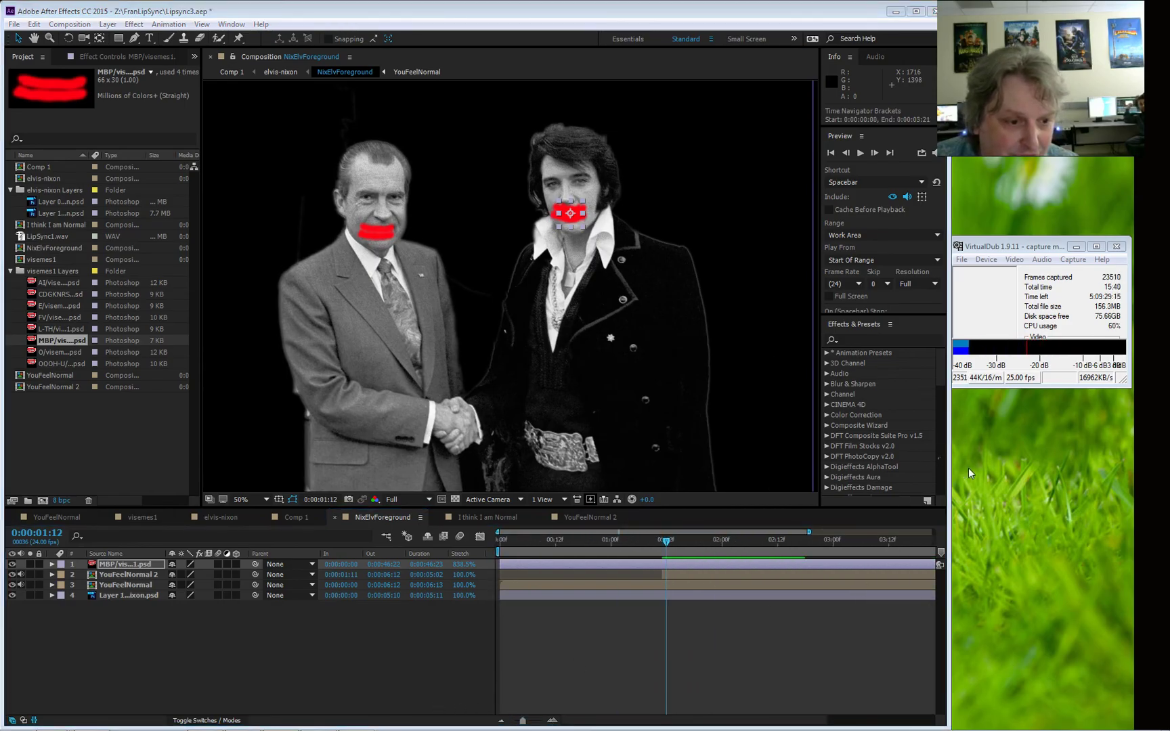
{"action": "left_click", "coordinate": [933, 562]}
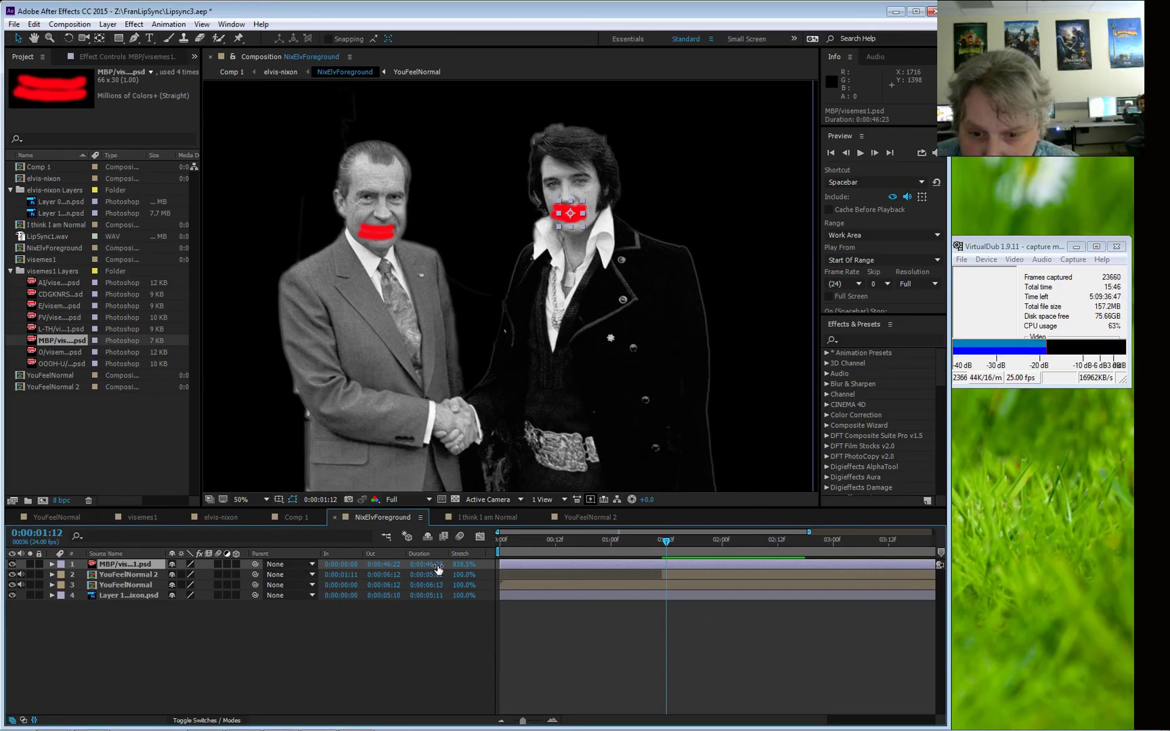
{"action": "left_click_drag", "start_coordinate": [422, 569], "coordinate": [265, 553]}
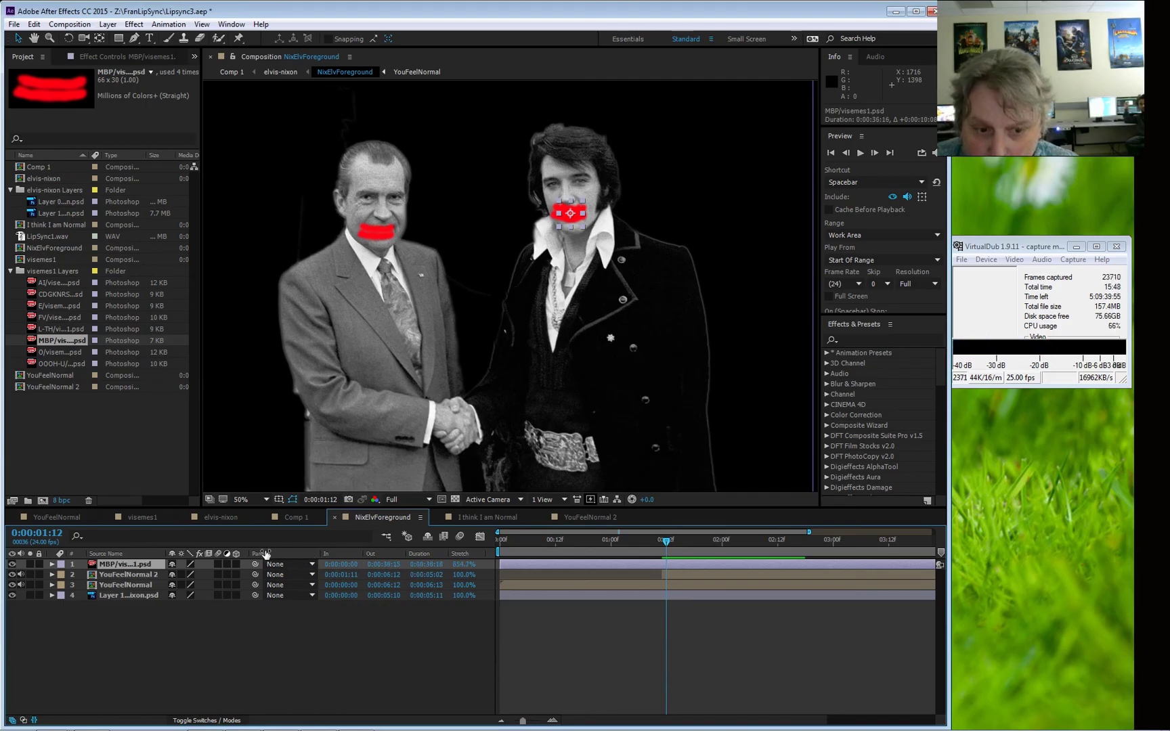
{"action": "left_click_drag", "start_coordinate": [59, 557], "coordinate": [426, 573]}
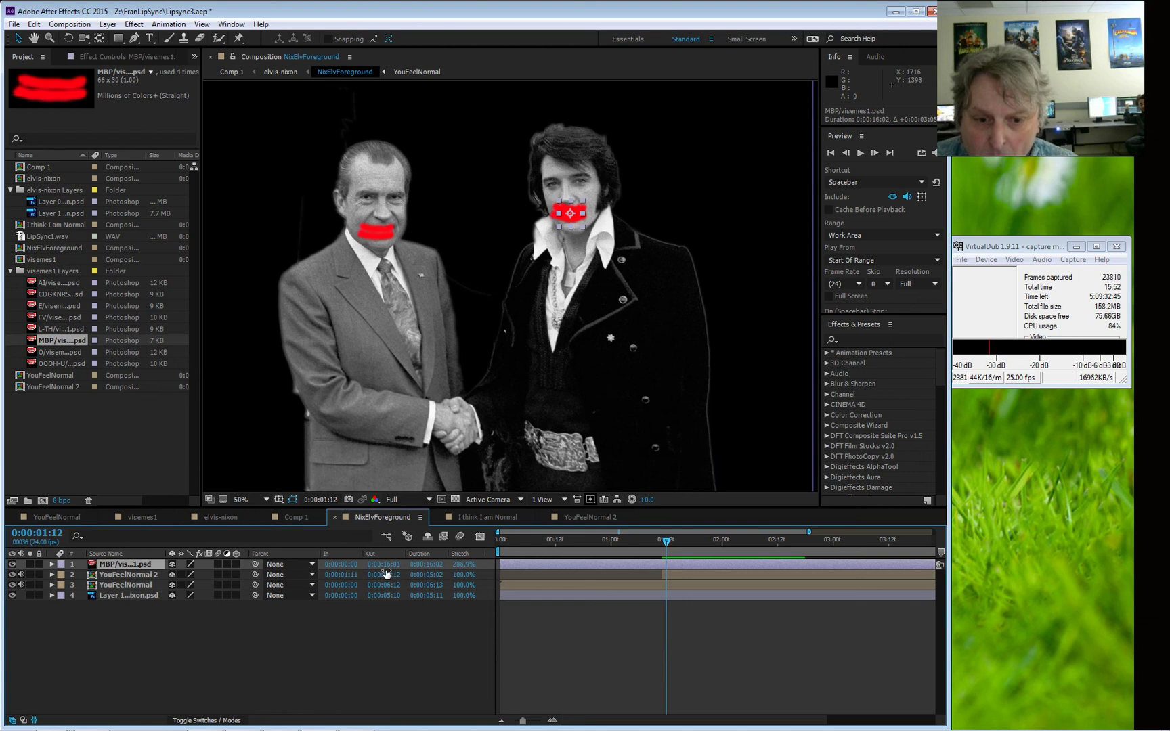
{"action": "left_click_drag", "start_coordinate": [380, 574], "coordinate": [189, 586]}
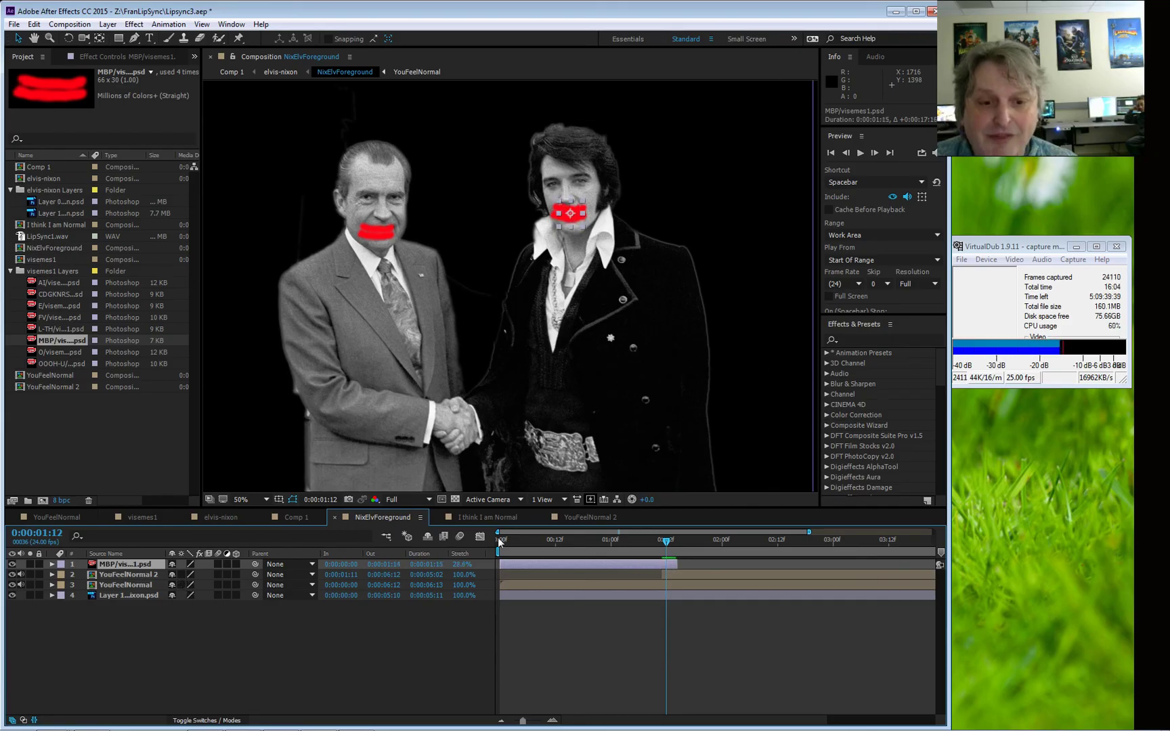
- Widen Elvis's closed mouth to a scale of about 203% by 273% and return to the start of the composition
{"action": "left_click_drag", "start_coordinate": [665, 541], "coordinate": [572, 531]}
{"action": "left_click_drag", "start_coordinate": [583, 227], "coordinate": [591, 226]}
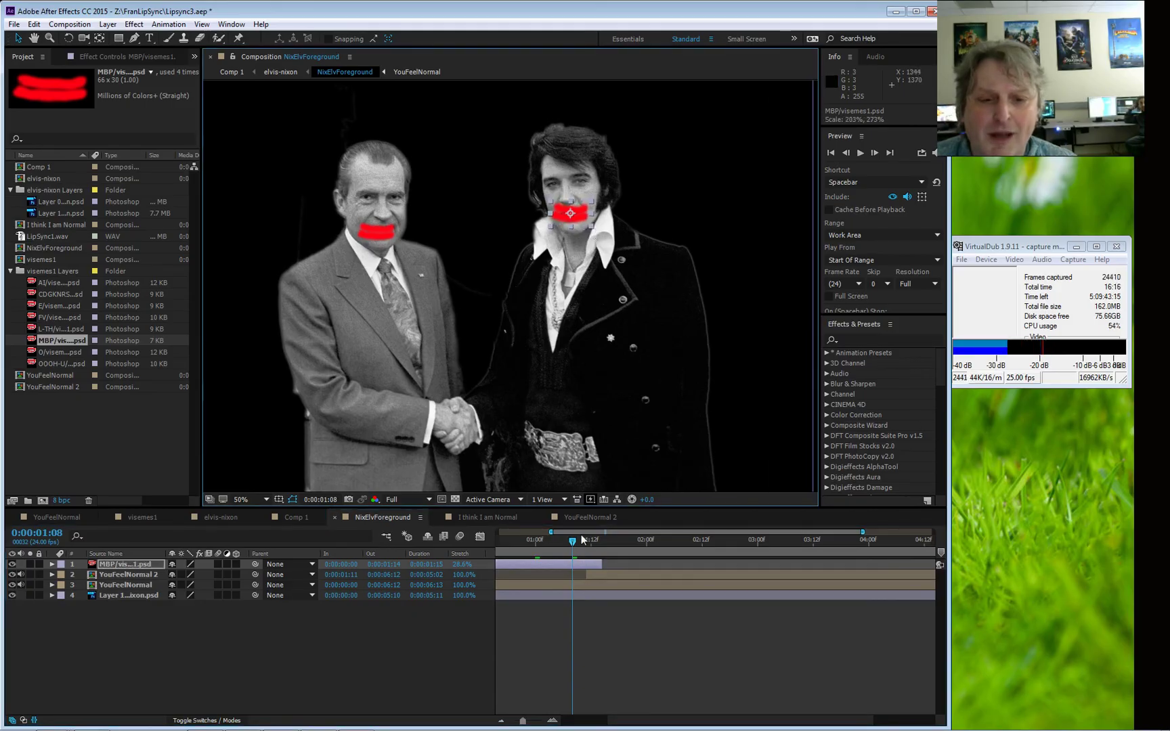
{"action": "left_click_drag", "start_coordinate": [574, 540], "coordinate": [460, 539]}
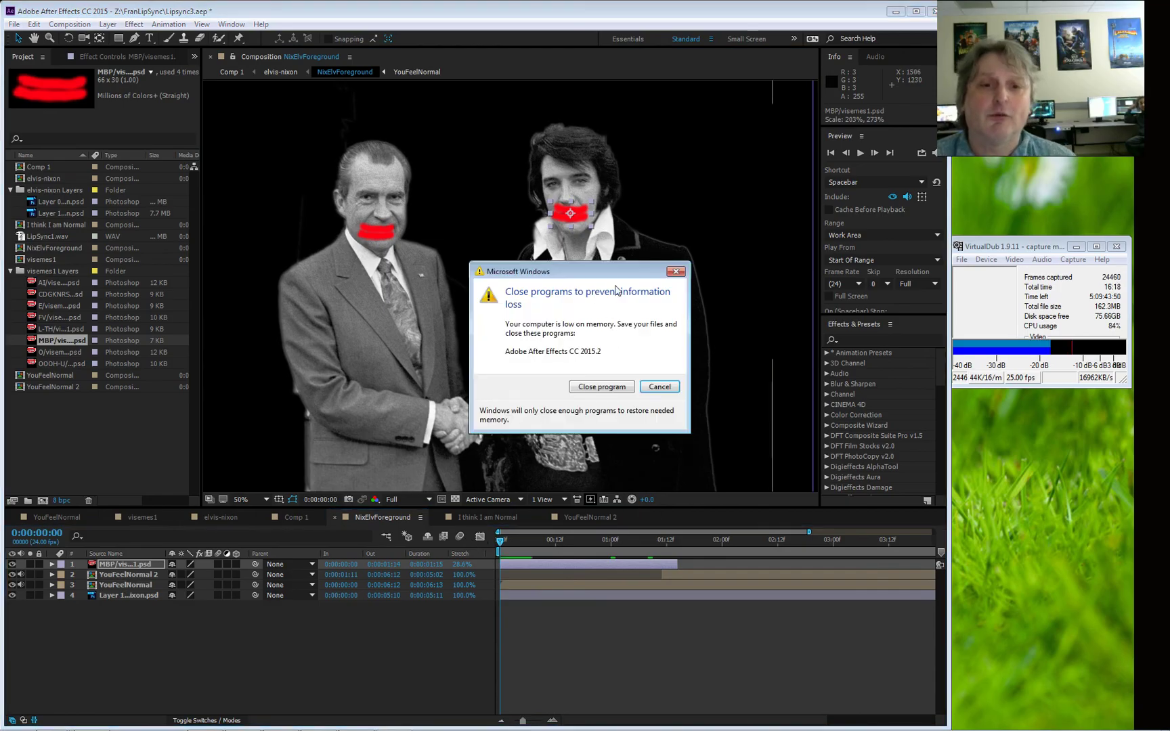
- Dismiss the low-memory warning and save the project under the new name Lipsync4.aep in the FranLipSync folder
{"action": "left_click", "coordinate": [659, 387]}
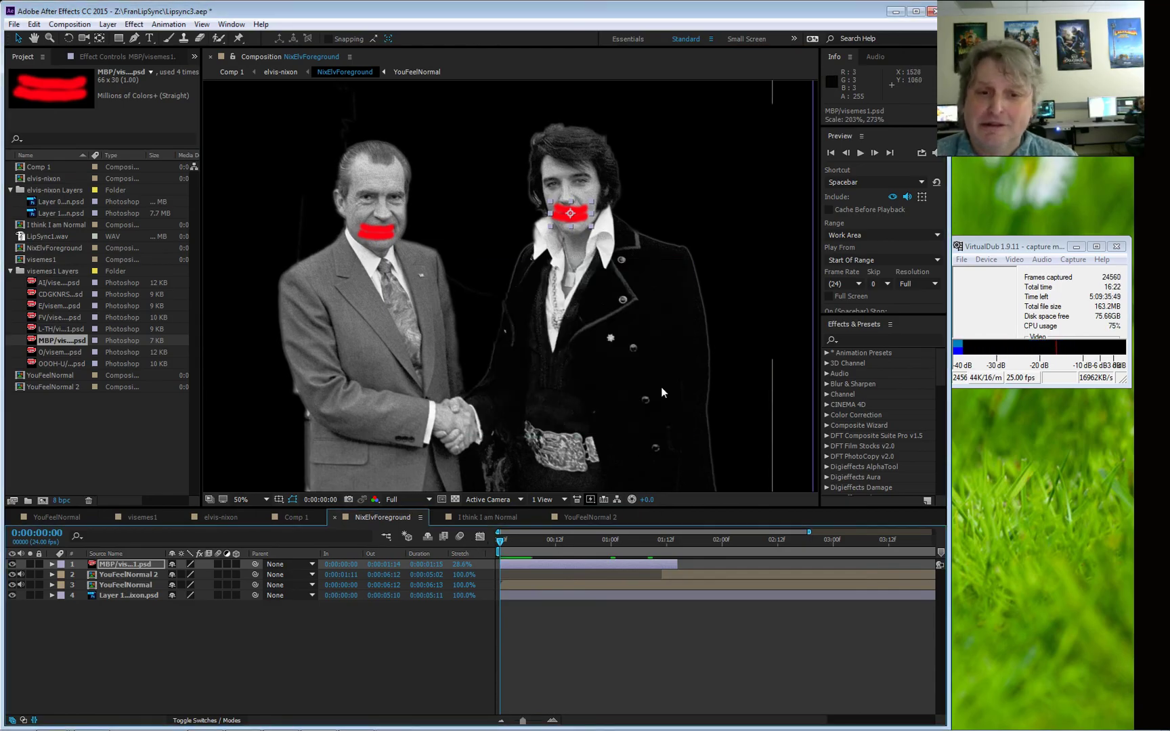
{"action": "left_click", "coordinate": [11, 25]}
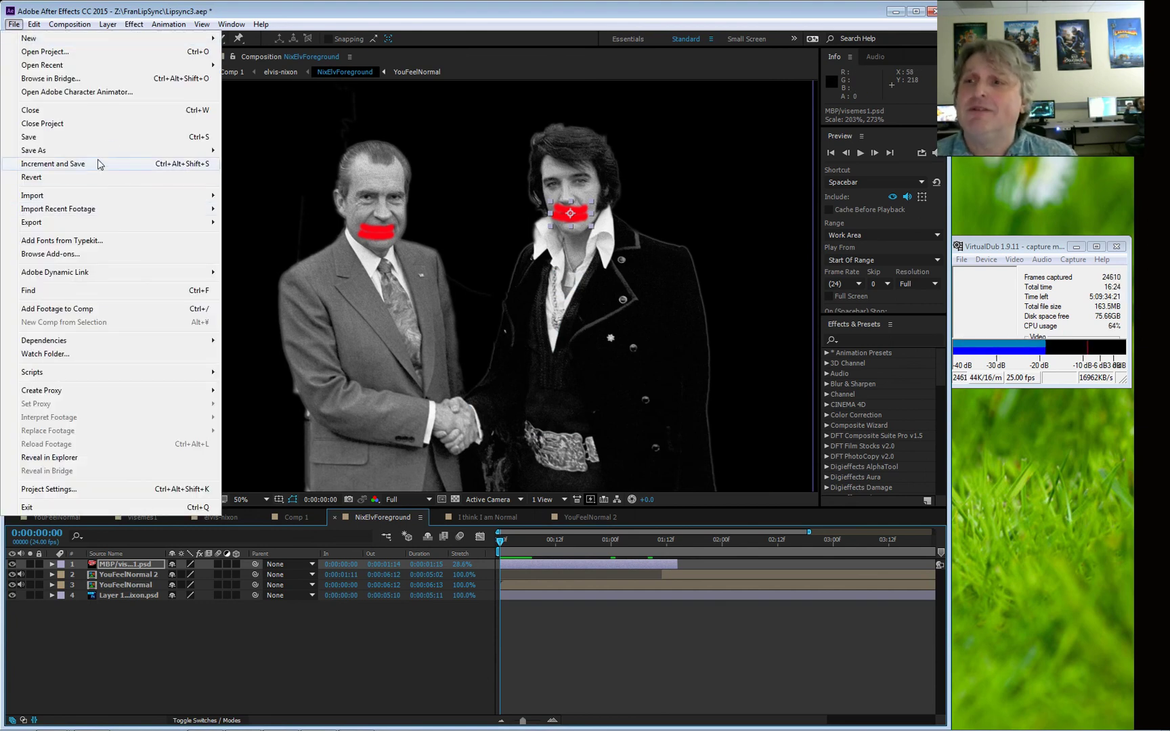
{"action": "mouse_move", "coordinate": [96, 155]}
{"action": "left_click", "coordinate": [249, 150]}
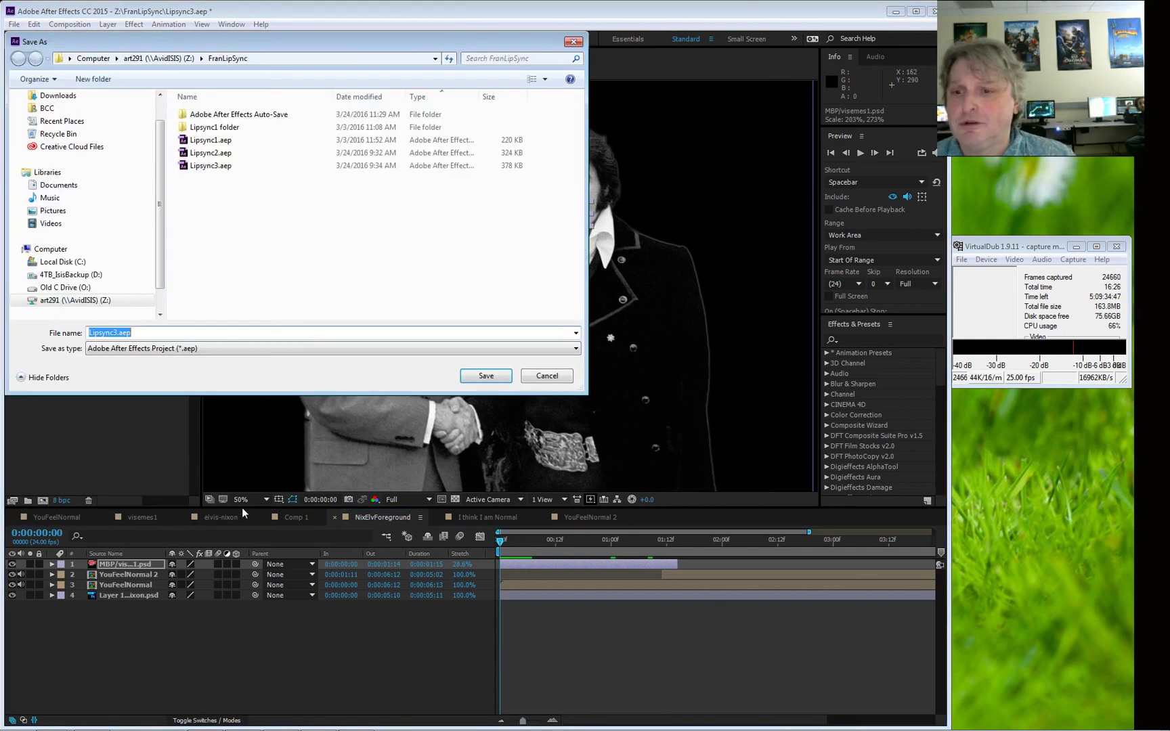
{"action": "left_click", "coordinate": [228, 332]}
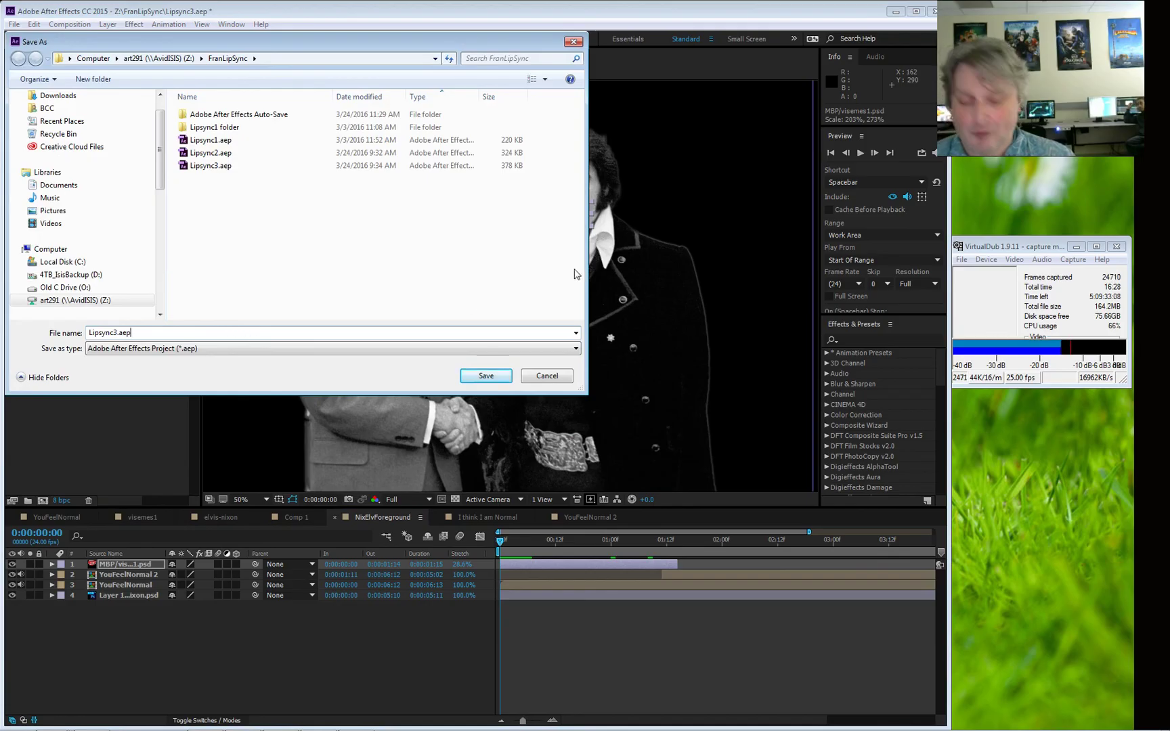
{"action": "key", "text": "Left"}
{"action": "key", "text": "Left"}
{"action": "key", "text": "Left"}
{"action": "key", "text": "Left"}
{"action": "key", "text": "BackSpace"}
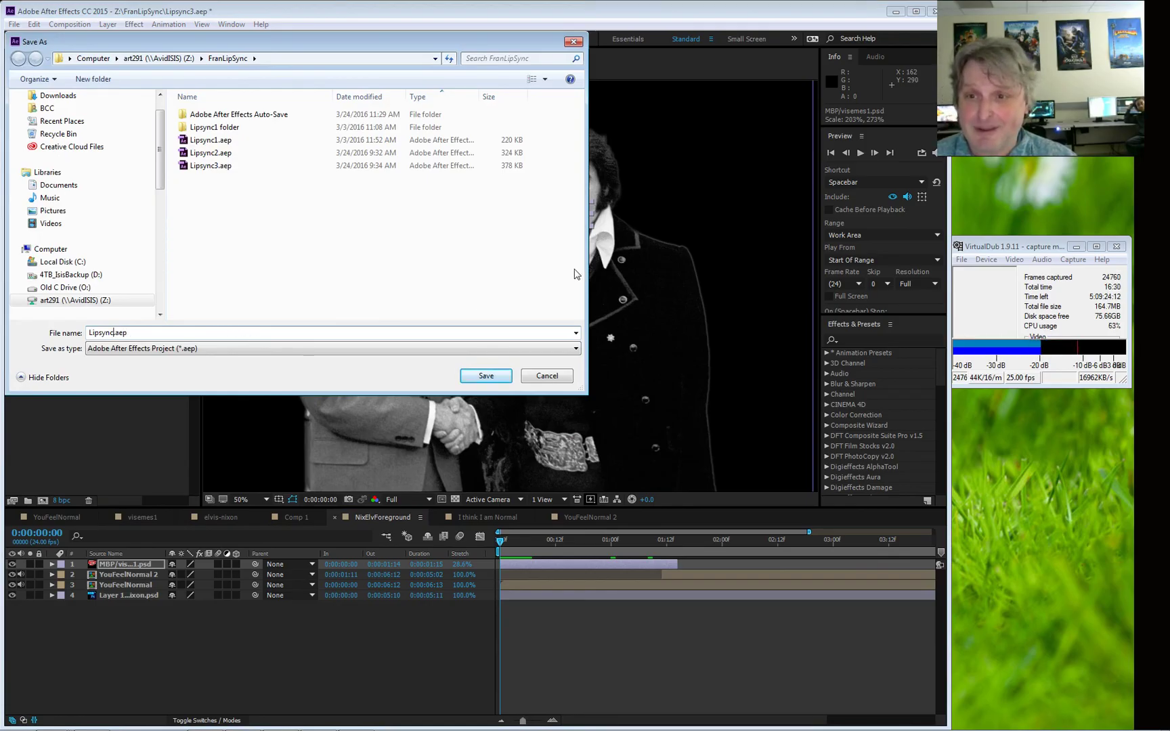
{"action": "type", "text": "4"}
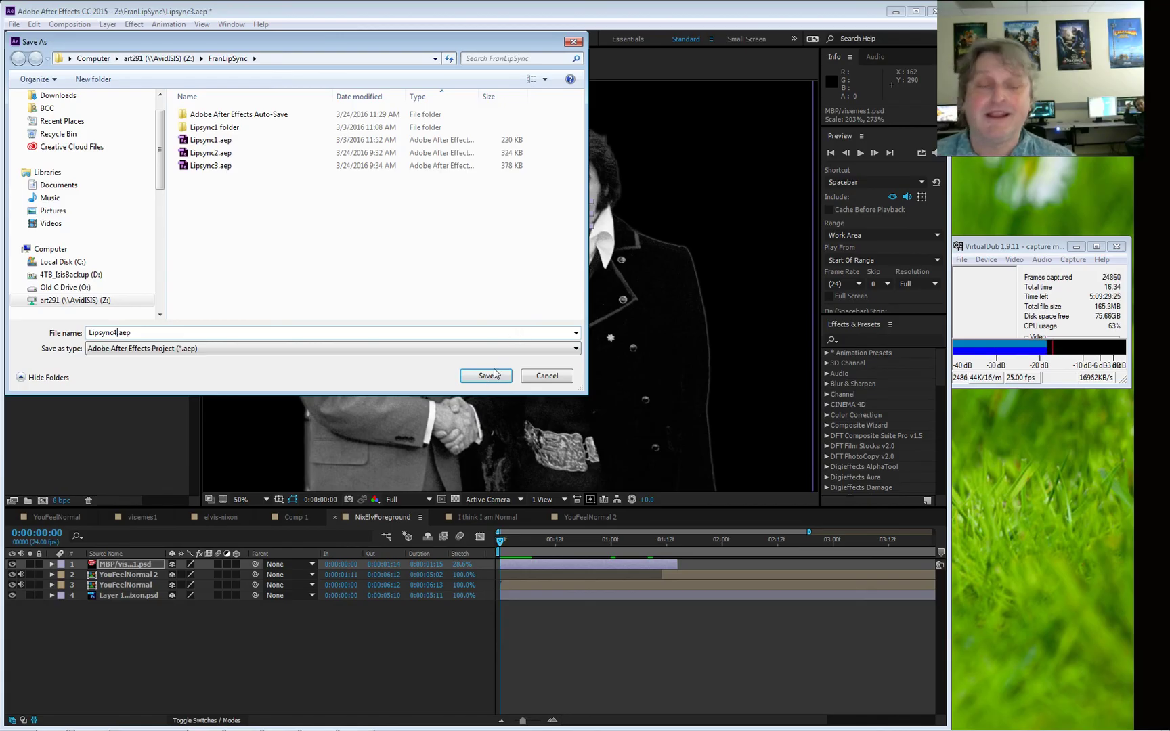
{"action": "key", "text": "Return"}
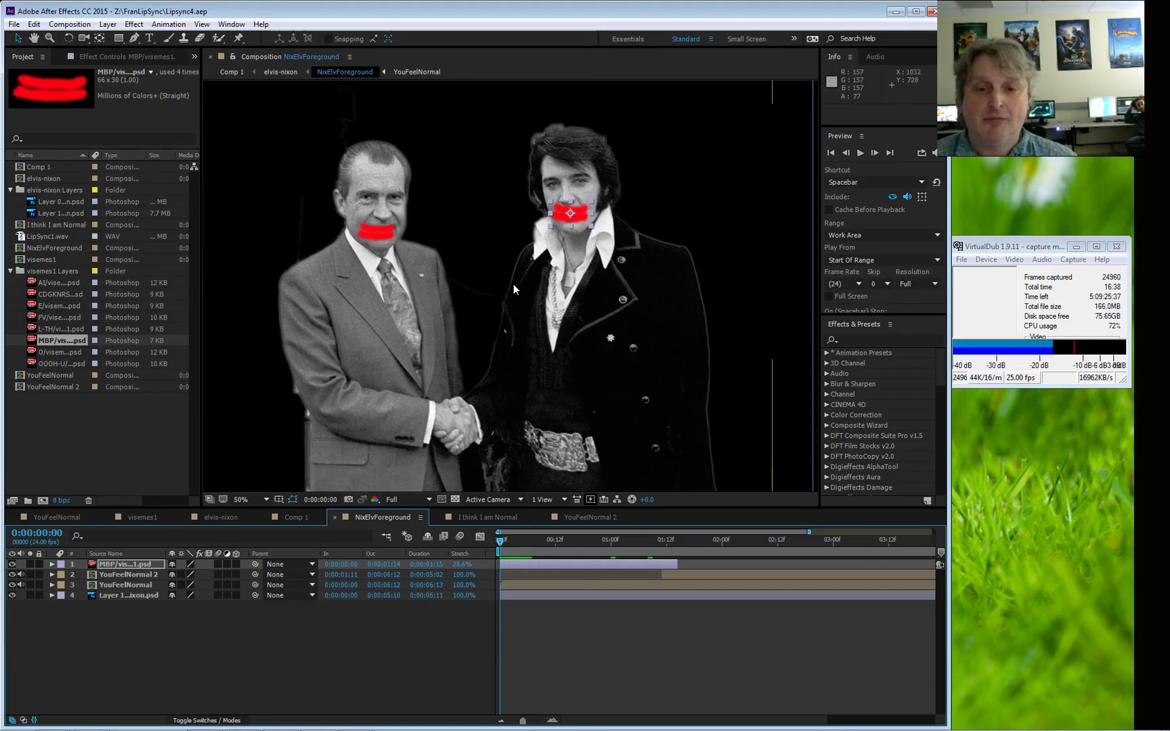
- Preview NixElvForeground with the closed mouth on Elvis and stop playback at 0:00:01:04
{"action": "key", "text": "space"}
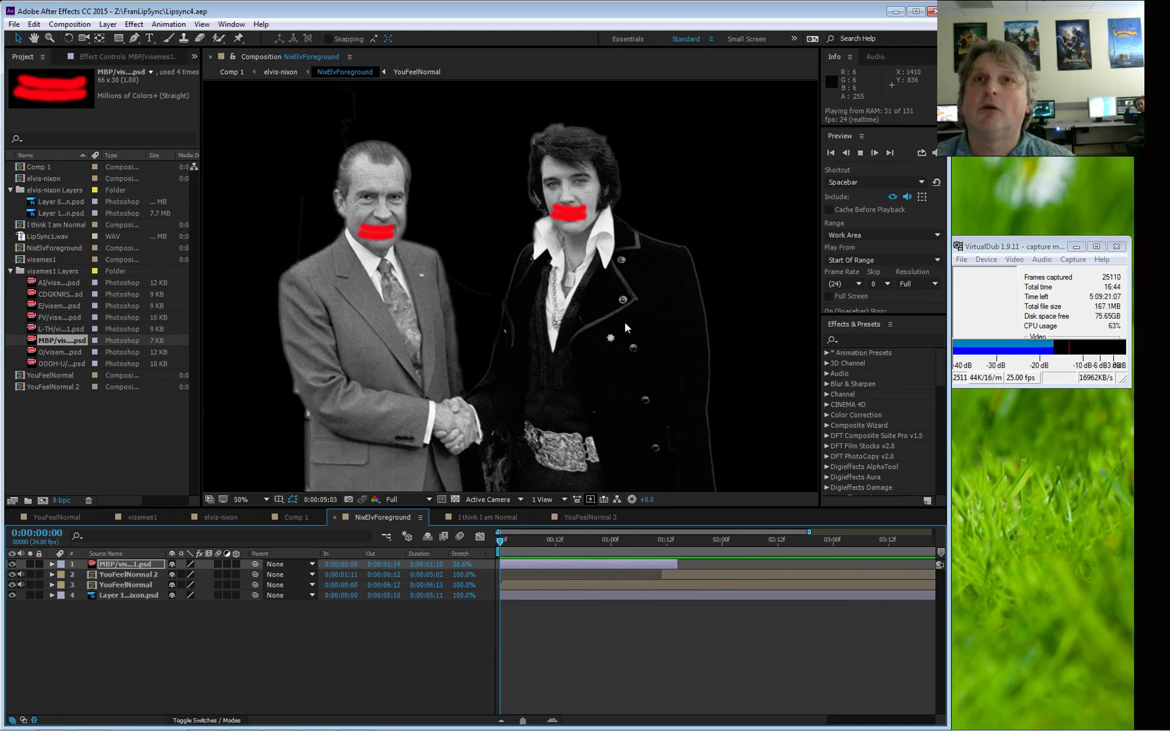
{"action": "key", "text": "space"}
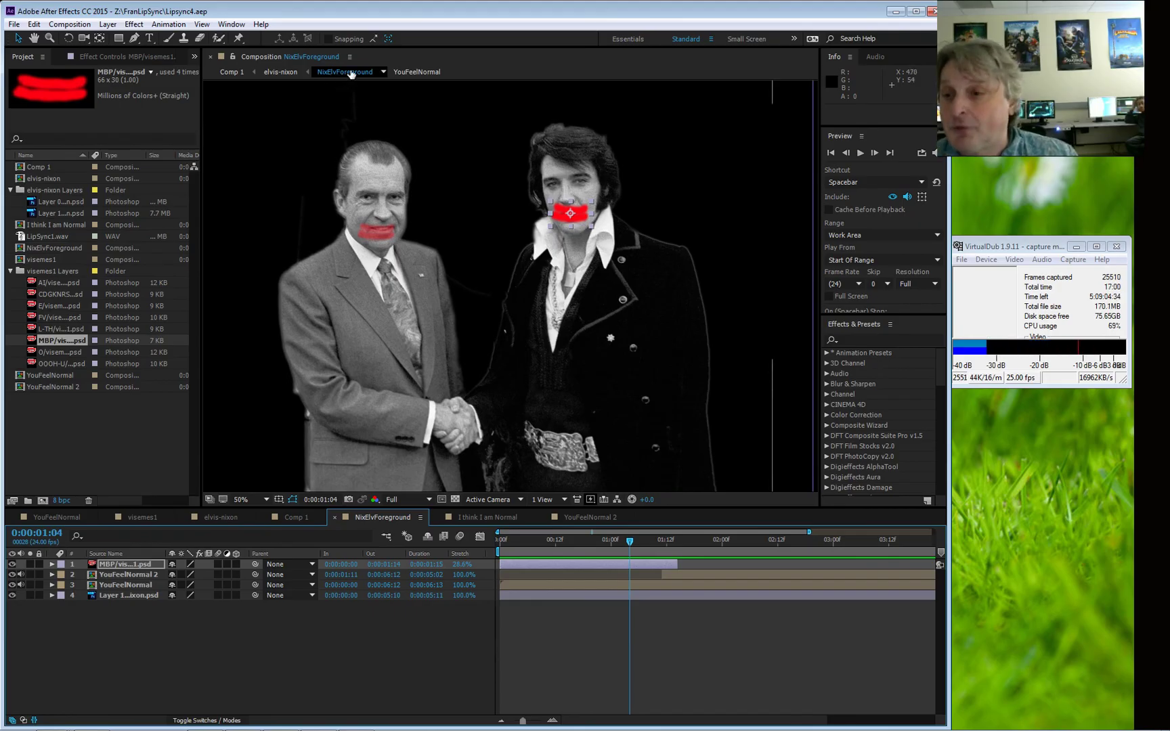
- Open the elvis-nixon composition and hide Layer 0 to inspect the foreground's rotation back at 0:00:00:18
{"action": "double_click", "coordinate": [51, 180]}
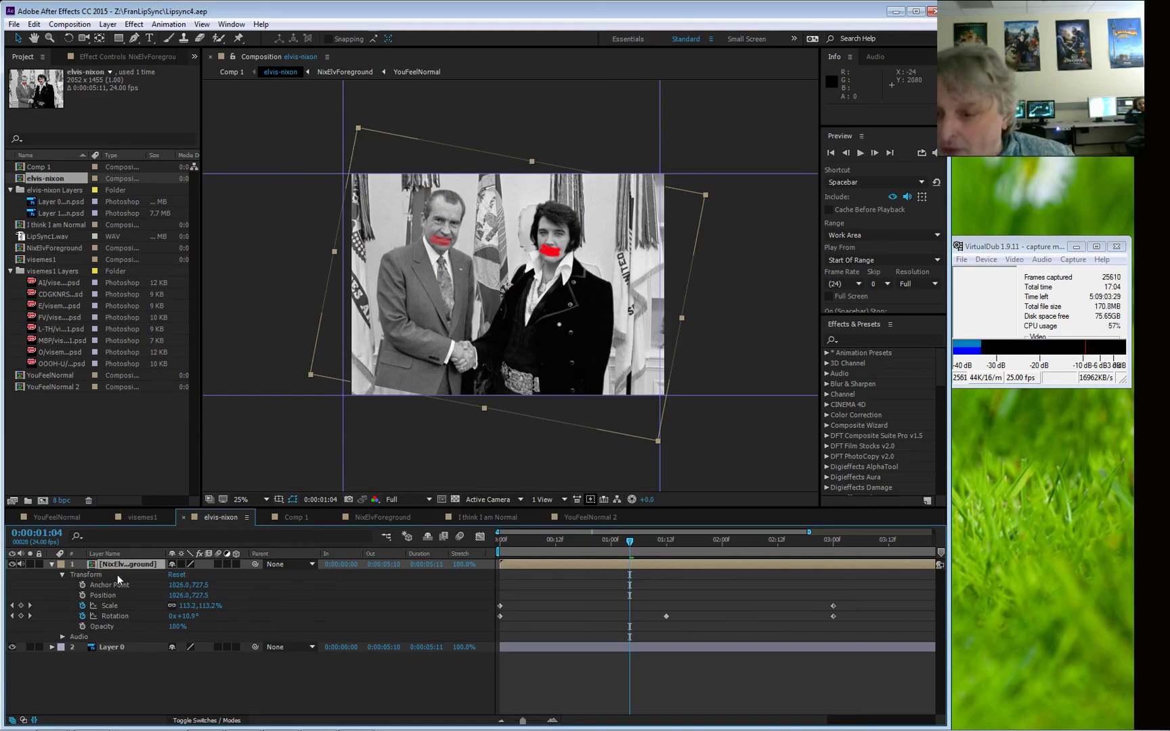
{"action": "left_click", "coordinate": [11, 646]}
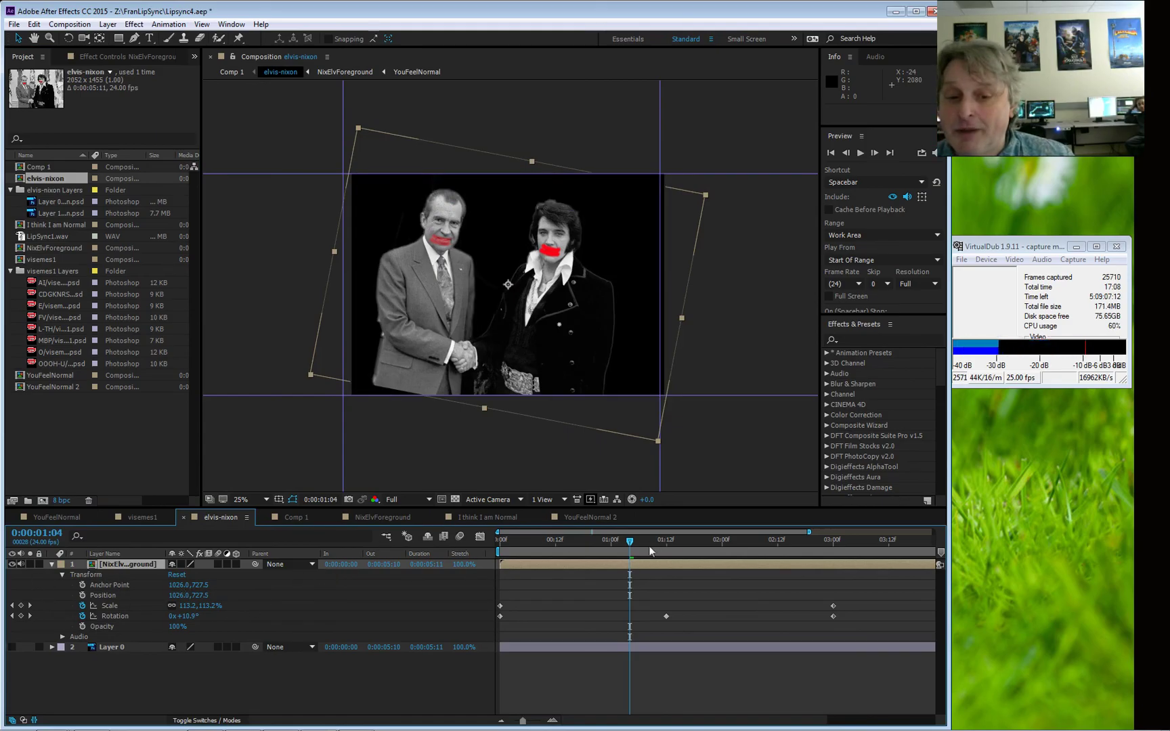
{"action": "left_click_drag", "start_coordinate": [630, 541], "coordinate": [577, 576]}
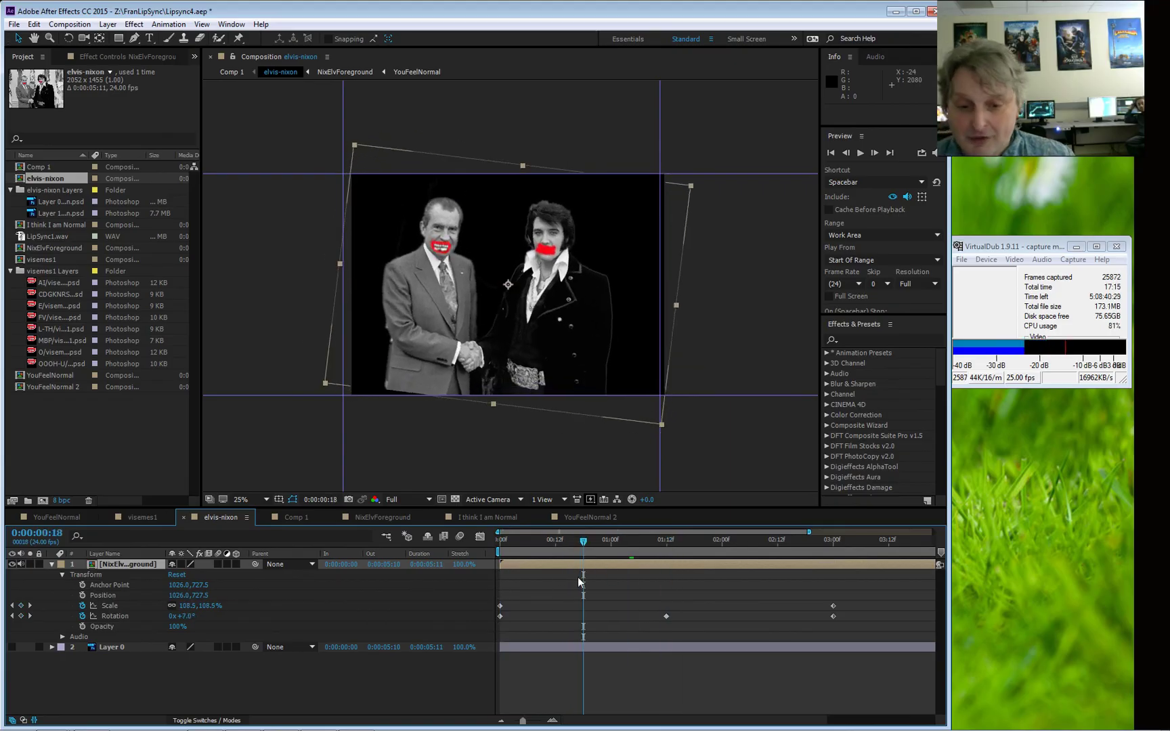
- Apply Easy Ease to all three Rotation keyframes of the NixElvForeground layer
{"action": "left_click", "coordinate": [833, 616]}
{"action": "left_click_drag", "start_coordinate": [667, 618], "coordinate": [666, 616]}
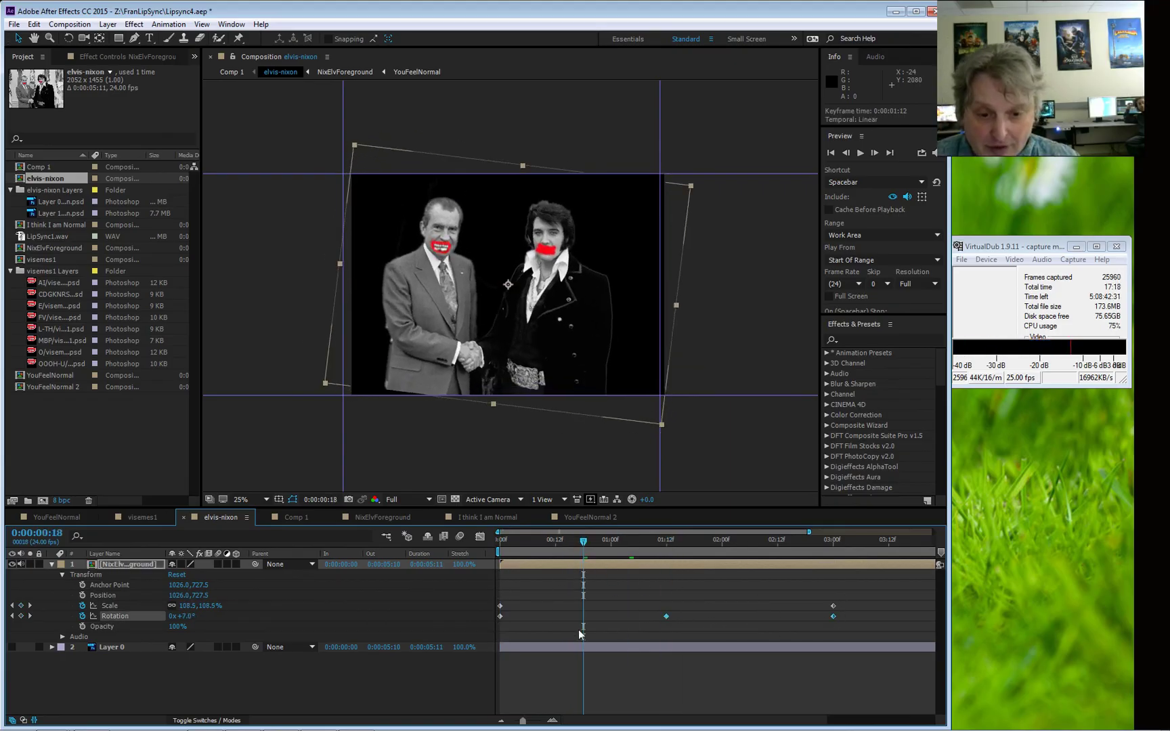
{"action": "right_click", "coordinate": [499, 616]}
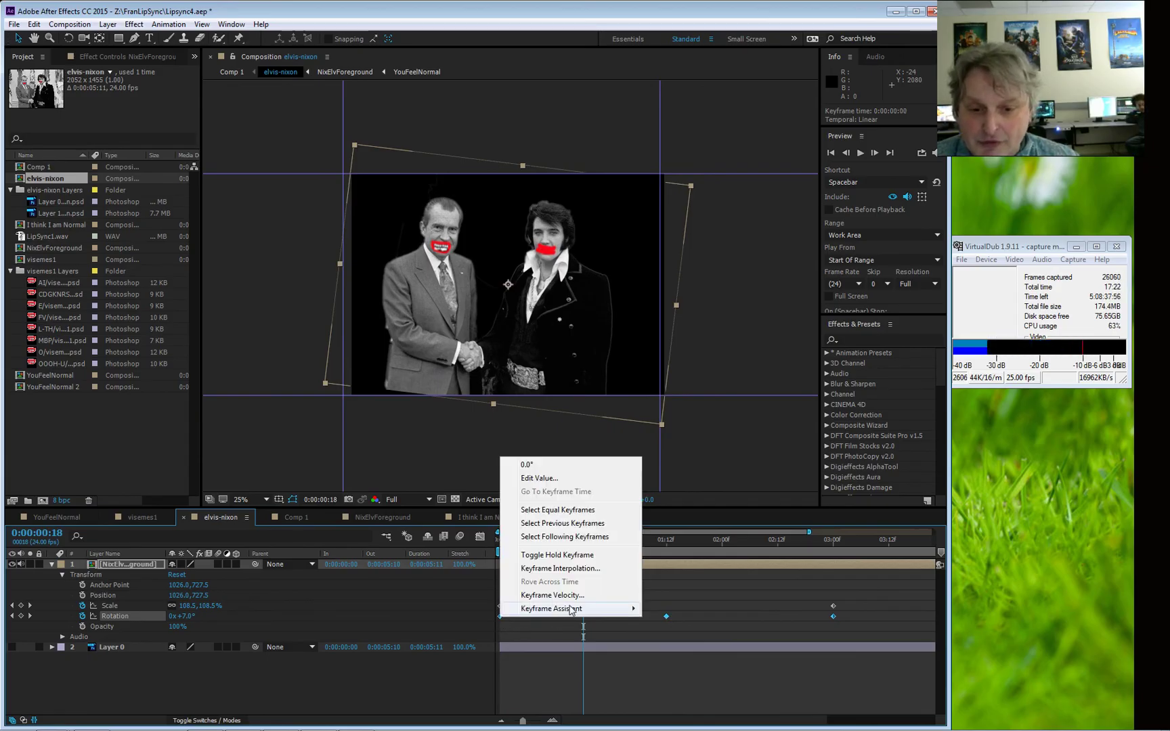
{"action": "mouse_move", "coordinate": [571, 609]}
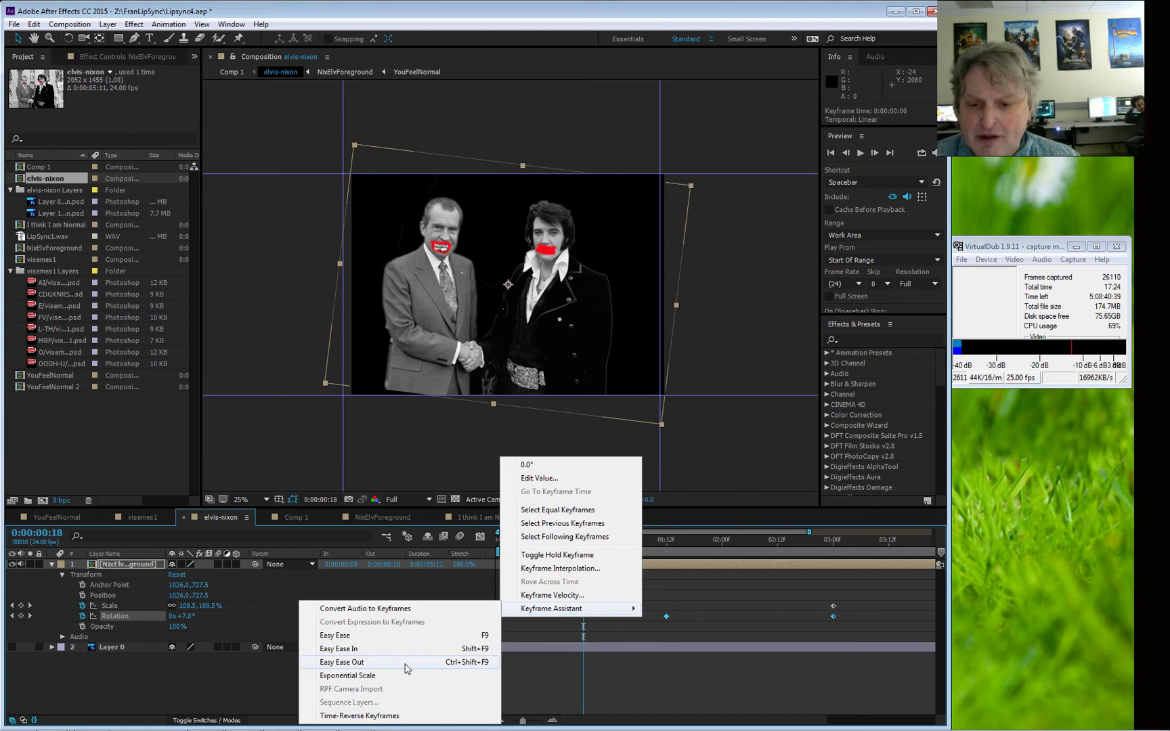
{"action": "left_click", "coordinate": [407, 638]}
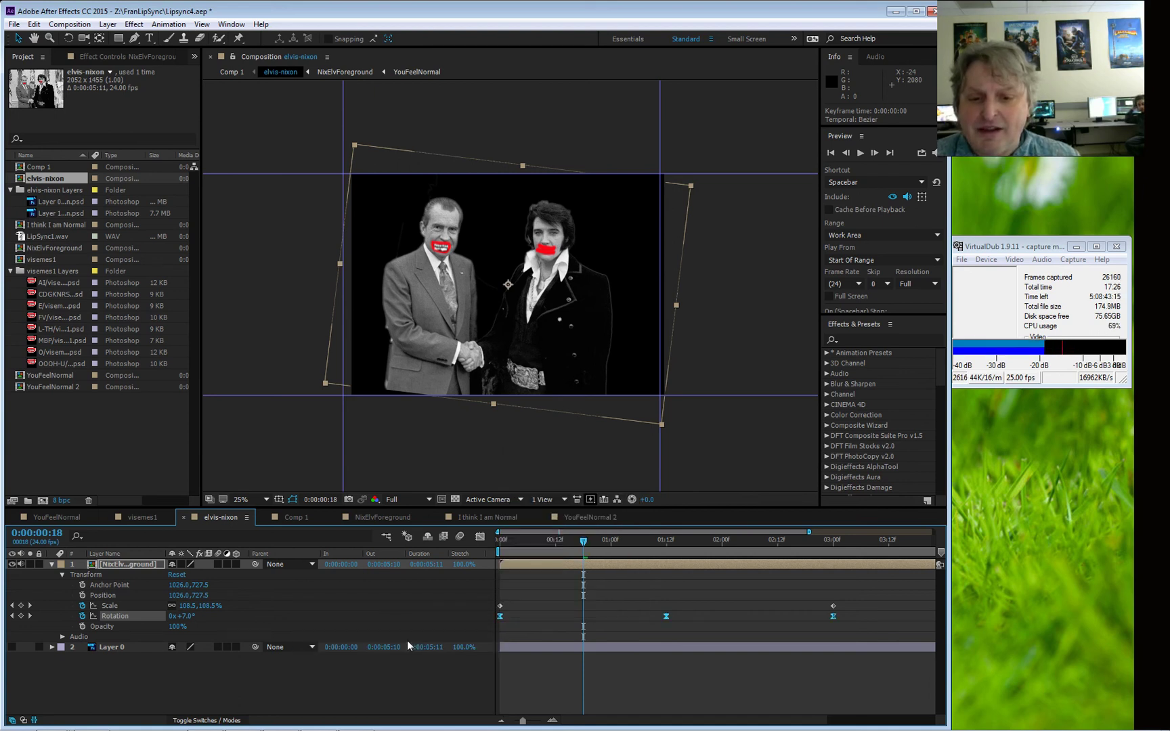
- Show Layer 0 again and preview the elvis-nixon composition from the start, stopping playback at 0:00:01:15
{"action": "left_click_drag", "start_coordinate": [584, 541], "coordinate": [502, 554]}
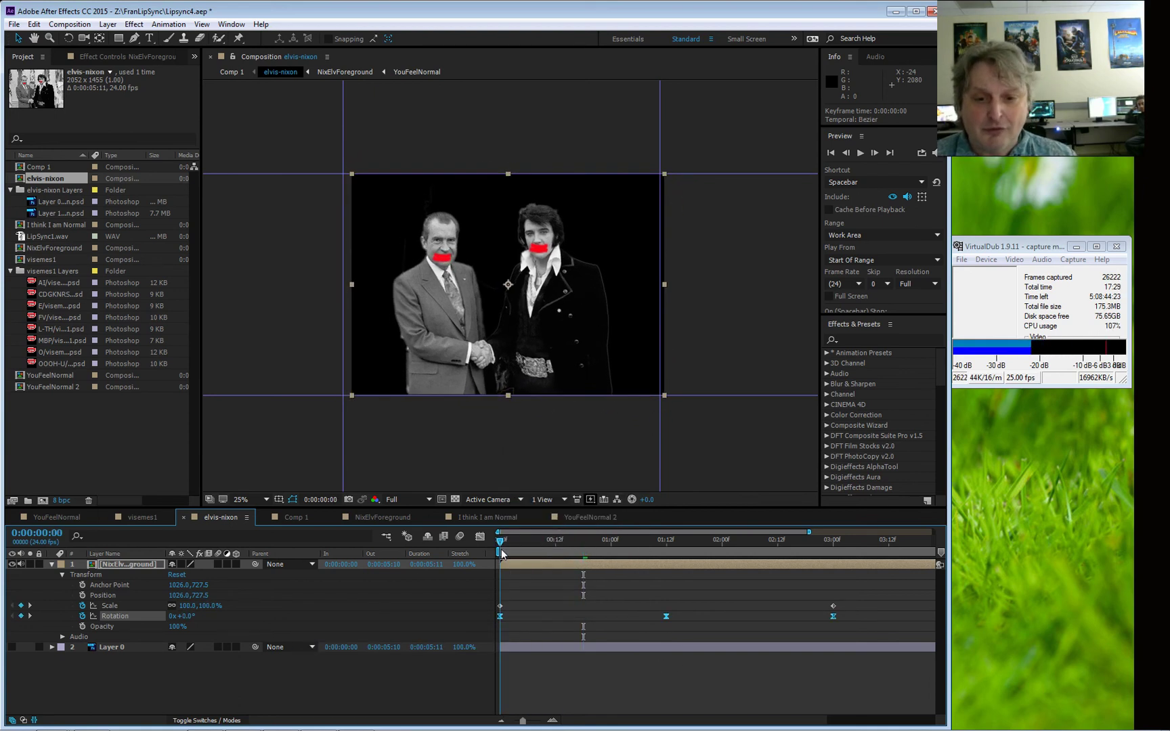
{"action": "left_click", "coordinate": [12, 647]}
{"action": "key", "text": "space"}
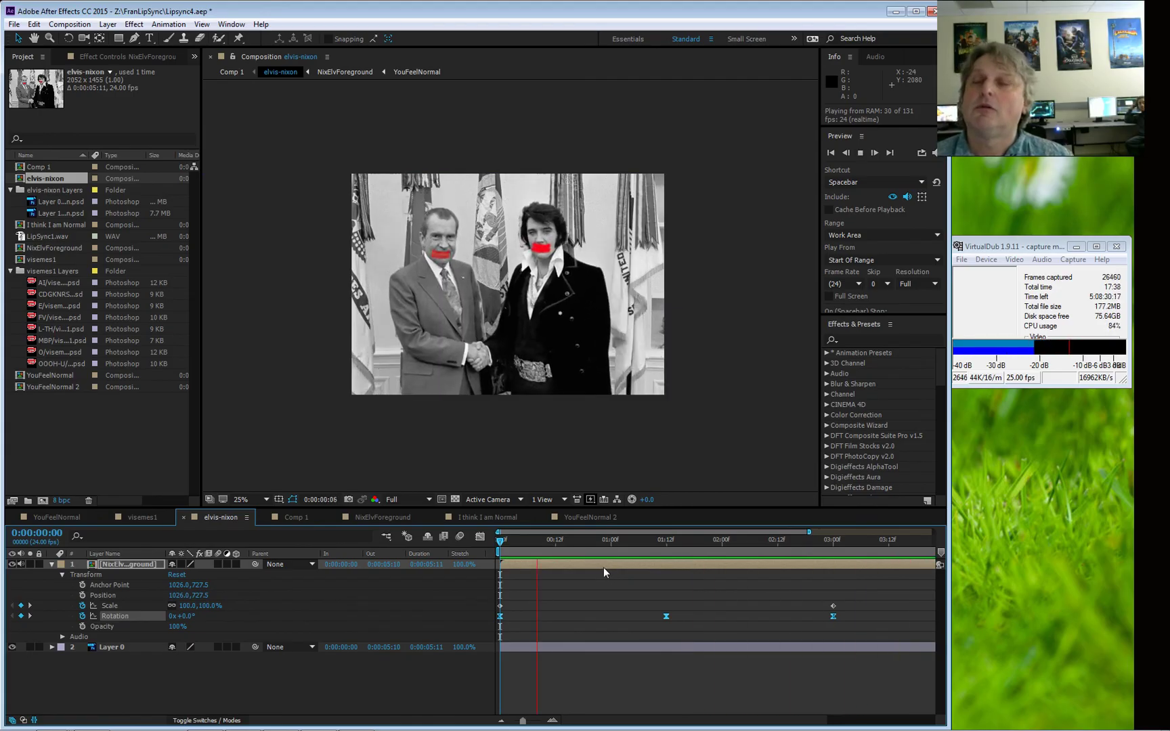
{"action": "key", "text": "space"}
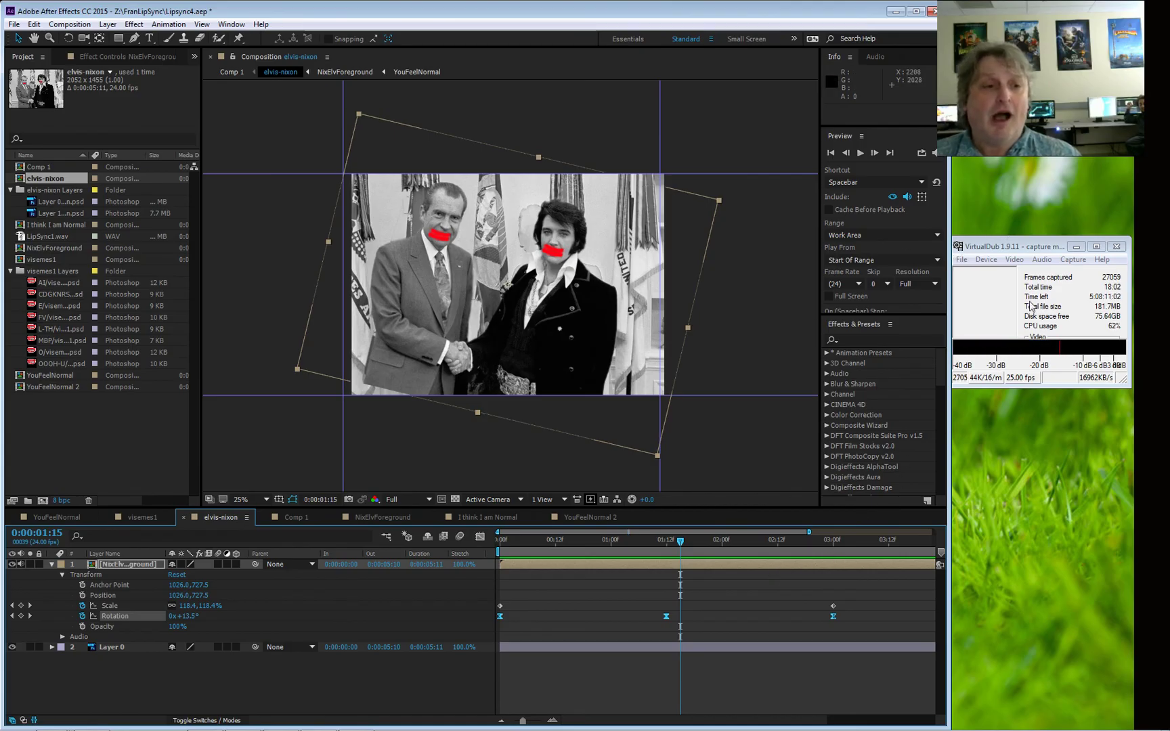
{"action": "left_click", "coordinate": [997, 245]}
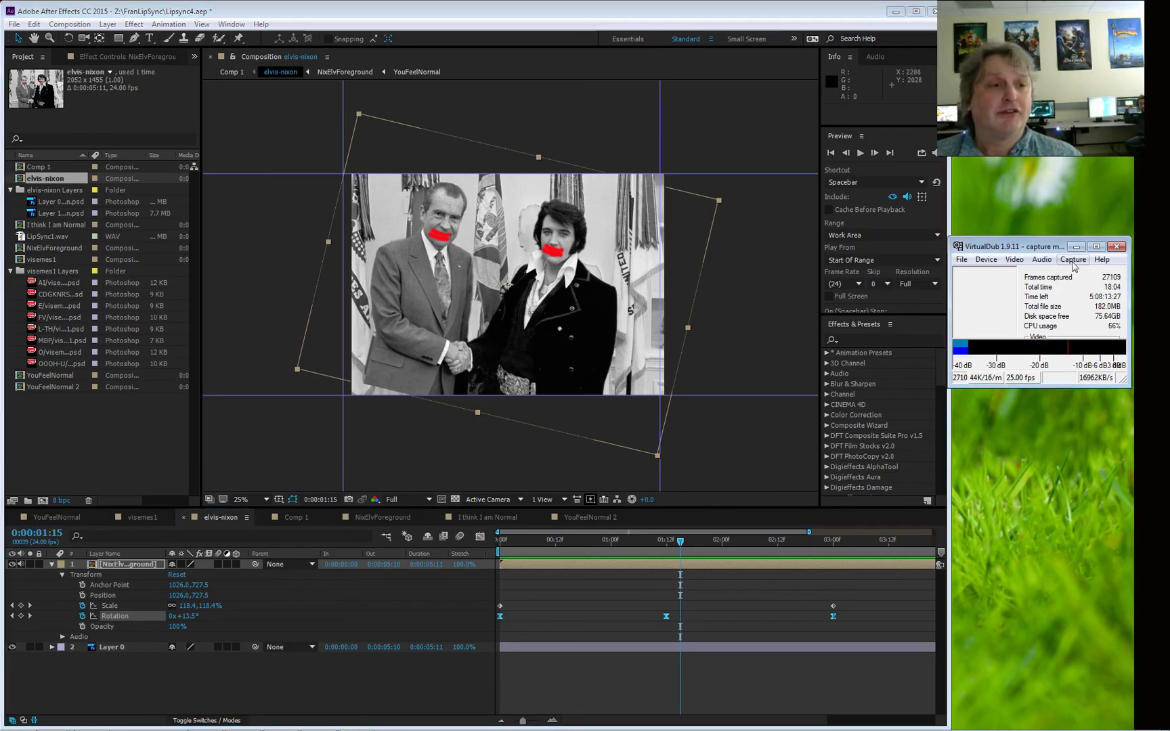